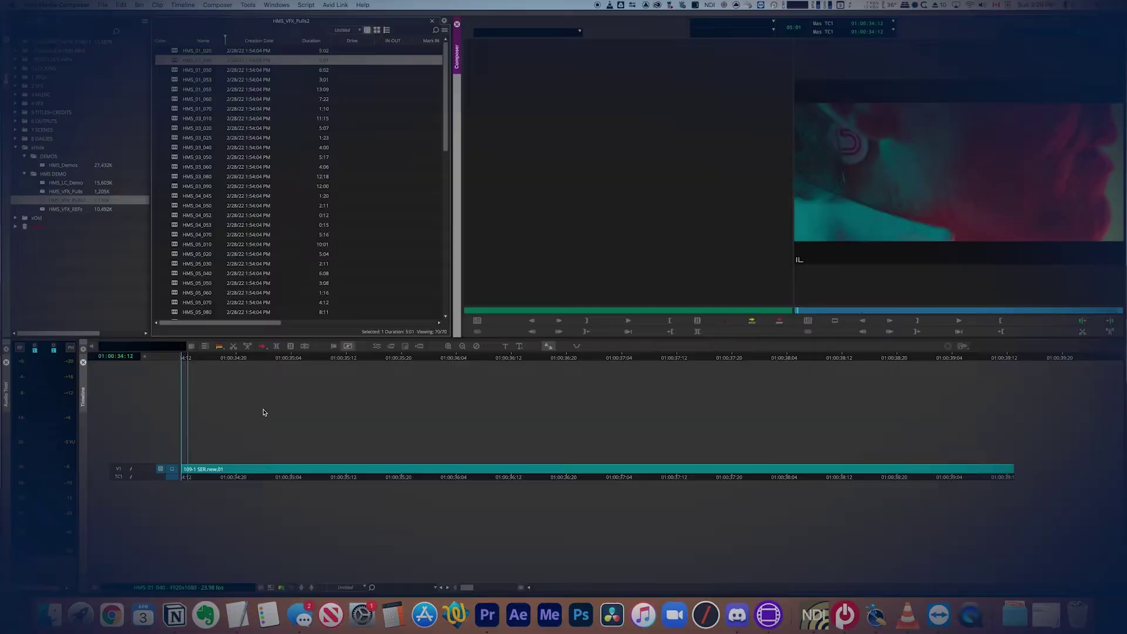
Export the selected sequences as AAF without audio tracks, linking to media instead of copying it.
{"action": "right_click", "coordinate": [178, 62]}
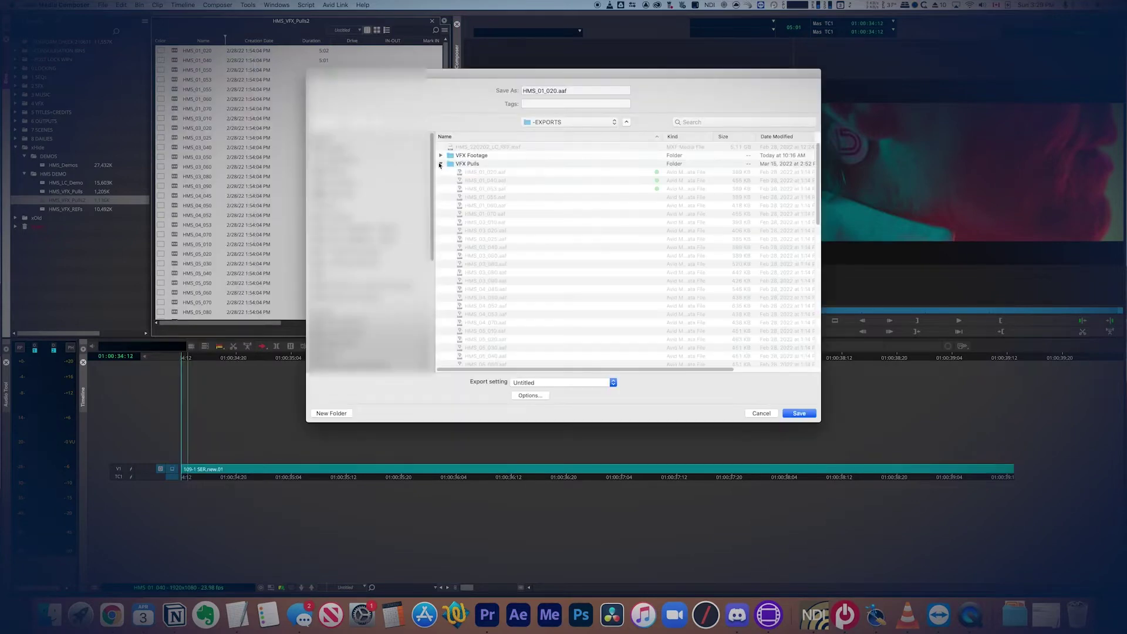
{"action": "left_click", "coordinate": [578, 379]}
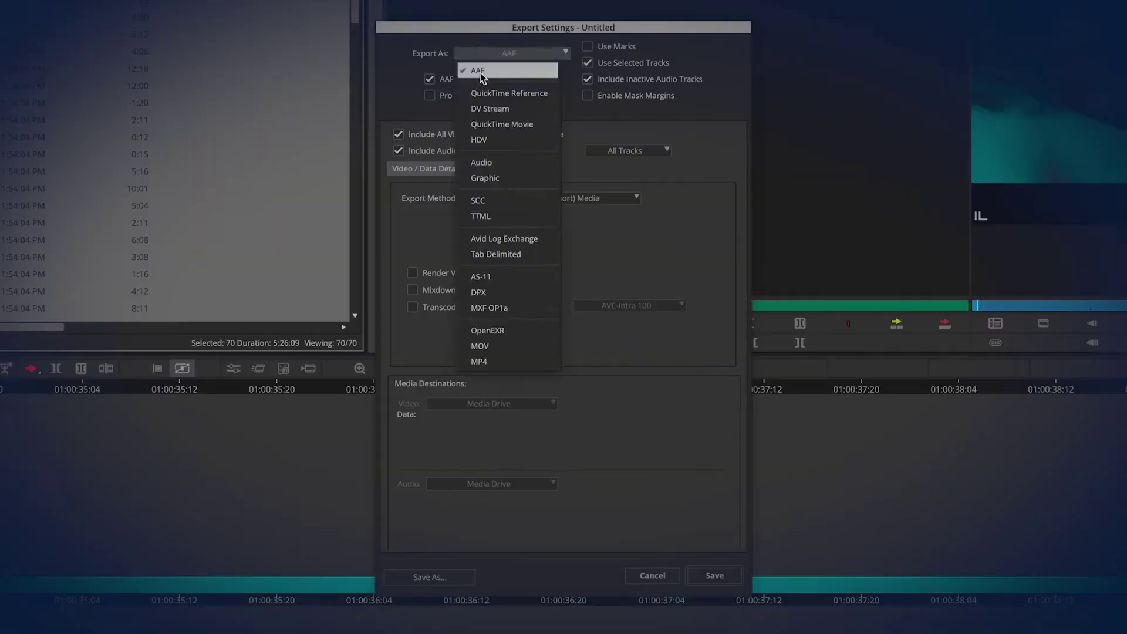
{"action": "left_click", "coordinate": [479, 71]}
{"action": "left_click", "coordinate": [587, 62]}
{"action": "left_click", "coordinate": [587, 79]}
{"action": "left_click", "coordinate": [398, 150]}
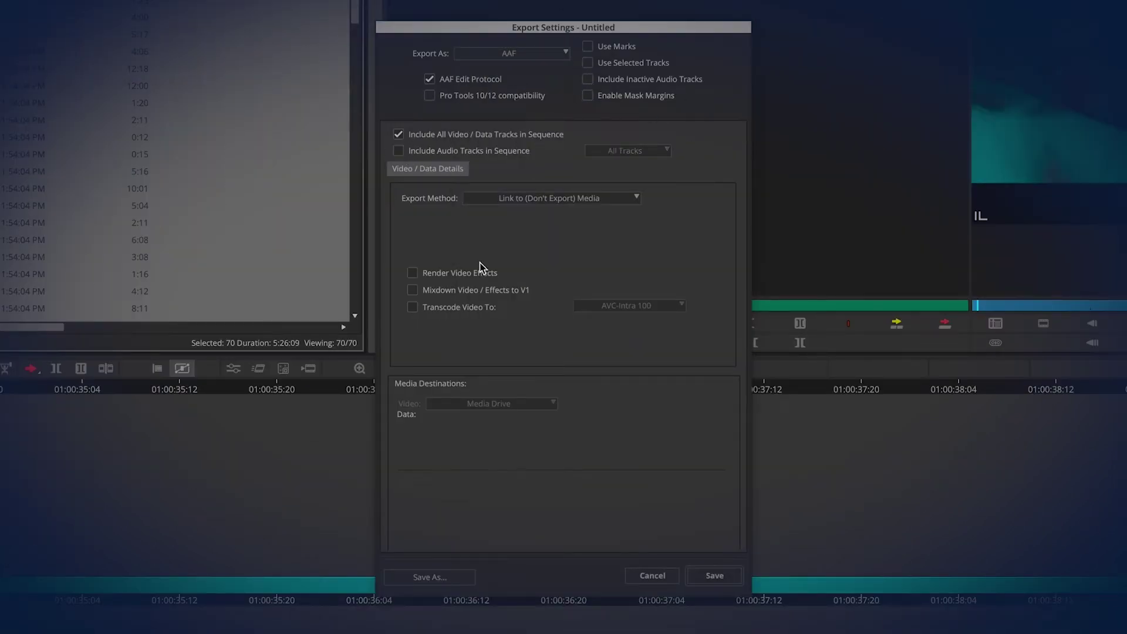
{"action": "left_click", "coordinate": [550, 200]}
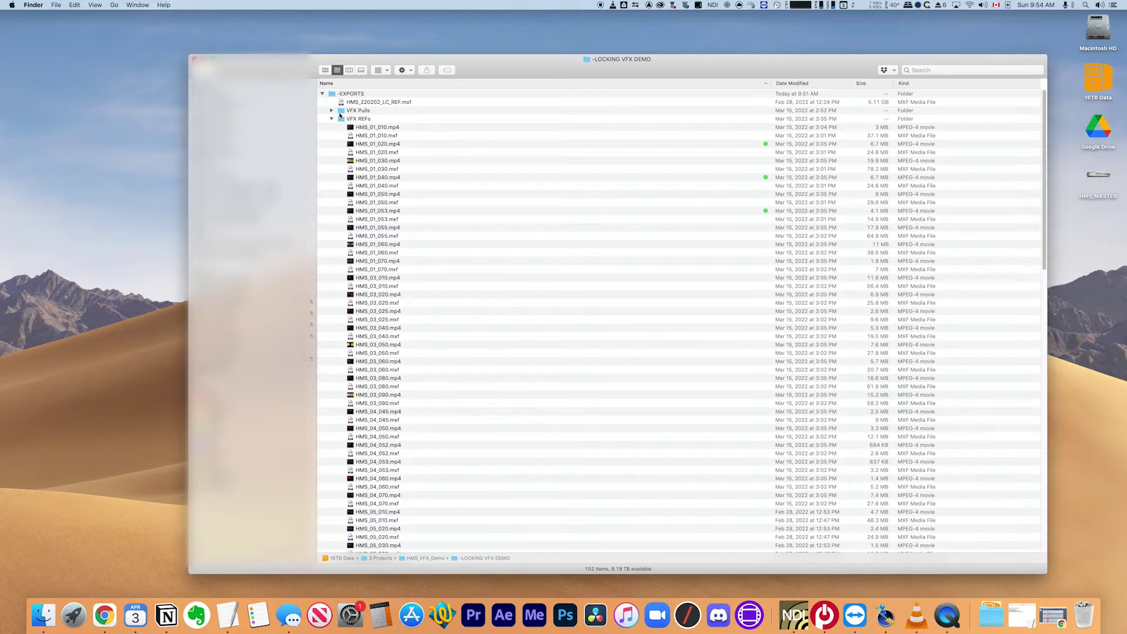
Expand the VFX Pulls folder to look over its AAF files, then collapse it.
{"action": "left_click", "coordinate": [332, 110]}
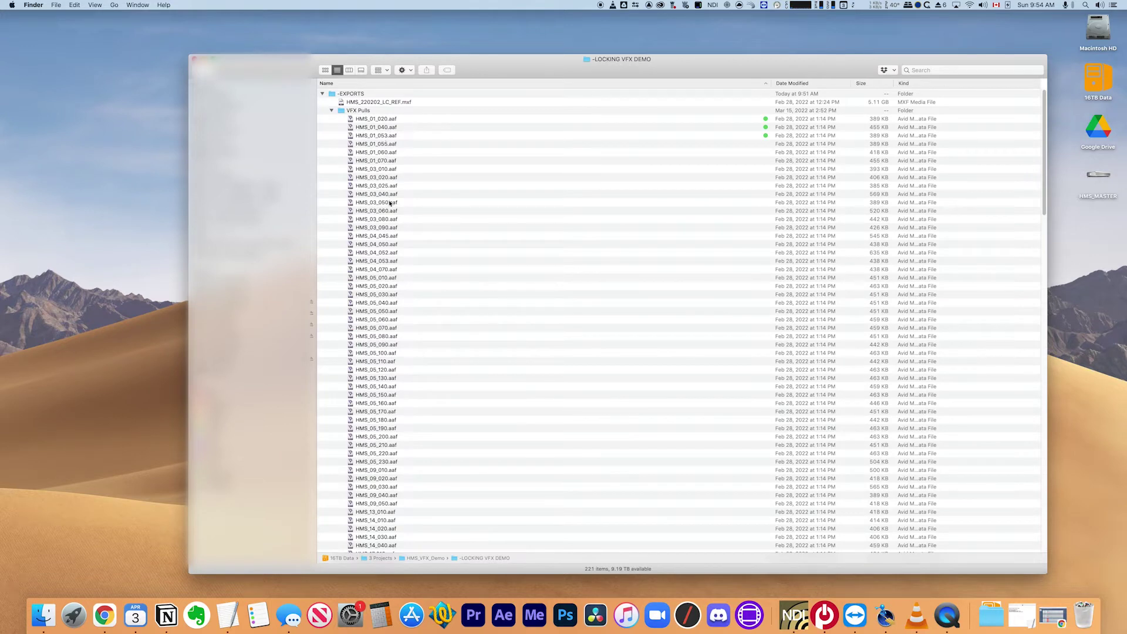
{"action": "scroll", "coordinate": [389, 308], "scroll_direction": "down", "scroll_amount": 10}
{"action": "scroll", "coordinate": [346, 166], "scroll_direction": "up", "scroll_amount": 10}
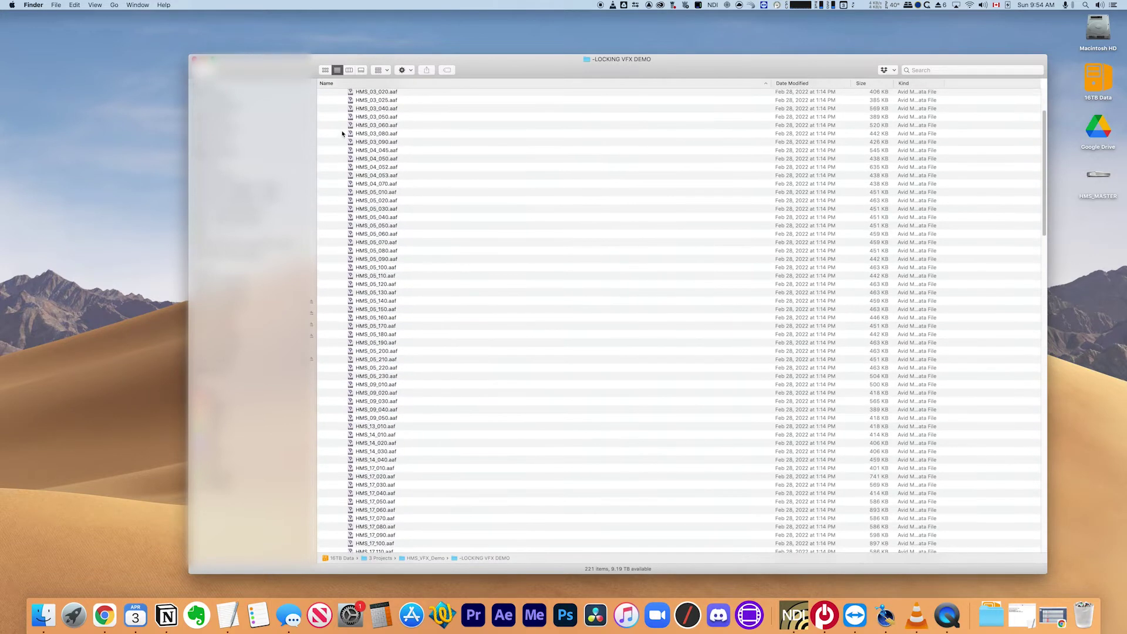
{"action": "left_click", "coordinate": [332, 110]}
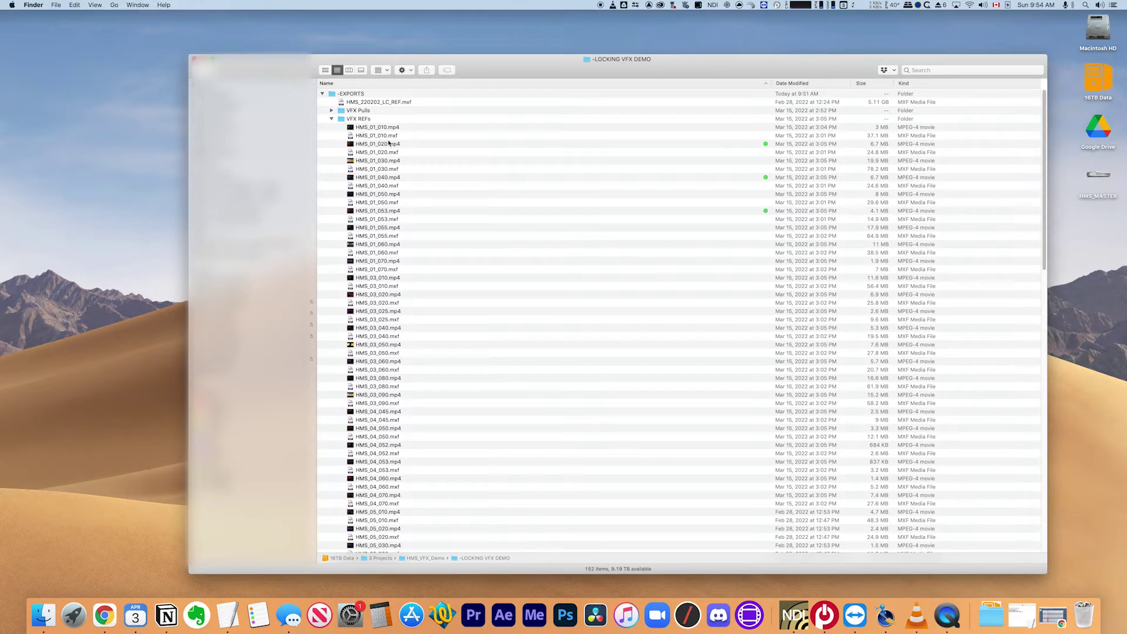
Inspect the HMS_01_010 mxf and mp4 files in VFX REFs, then re-expand VFX Pulls.
{"action": "left_click", "coordinate": [362, 136]}
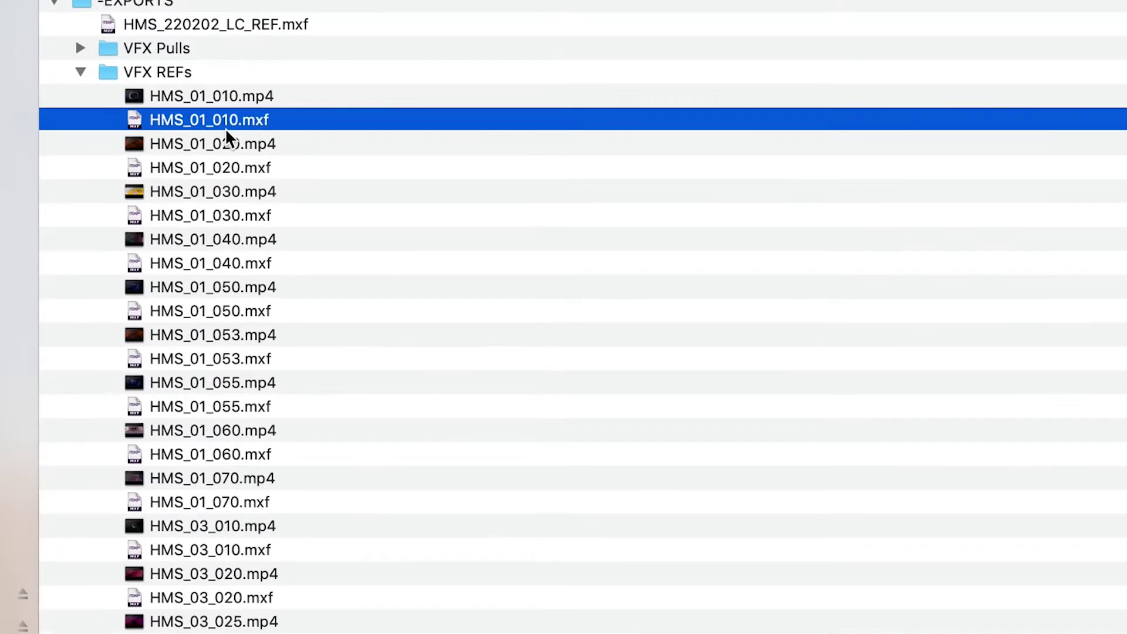
{"action": "left_click", "coordinate": [221, 98]}
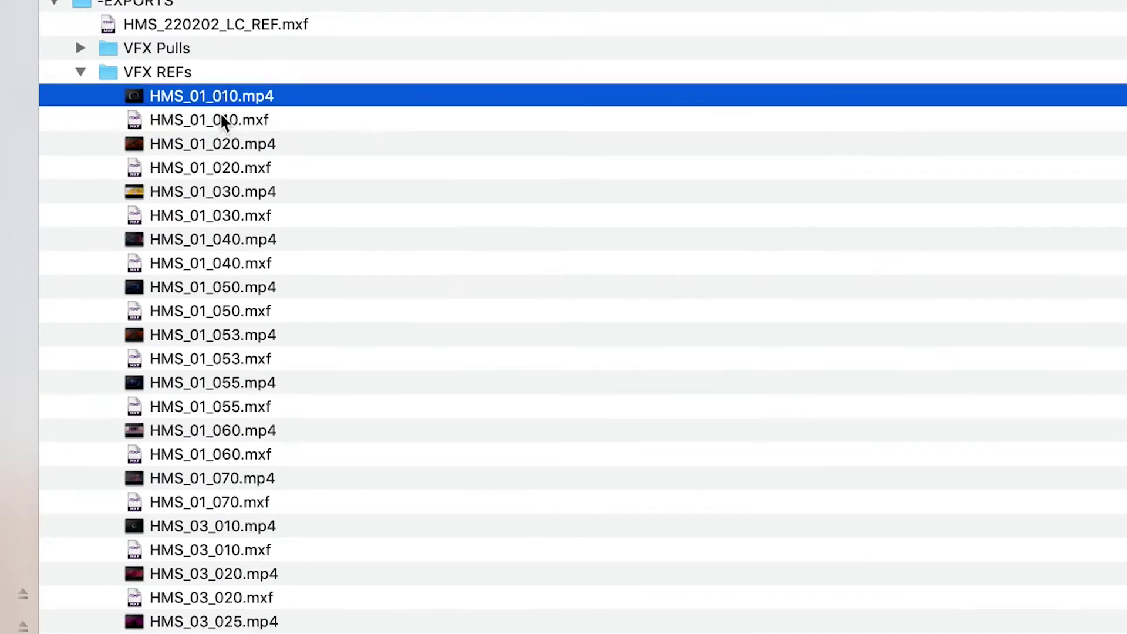
{"action": "left_click", "coordinate": [229, 121]}
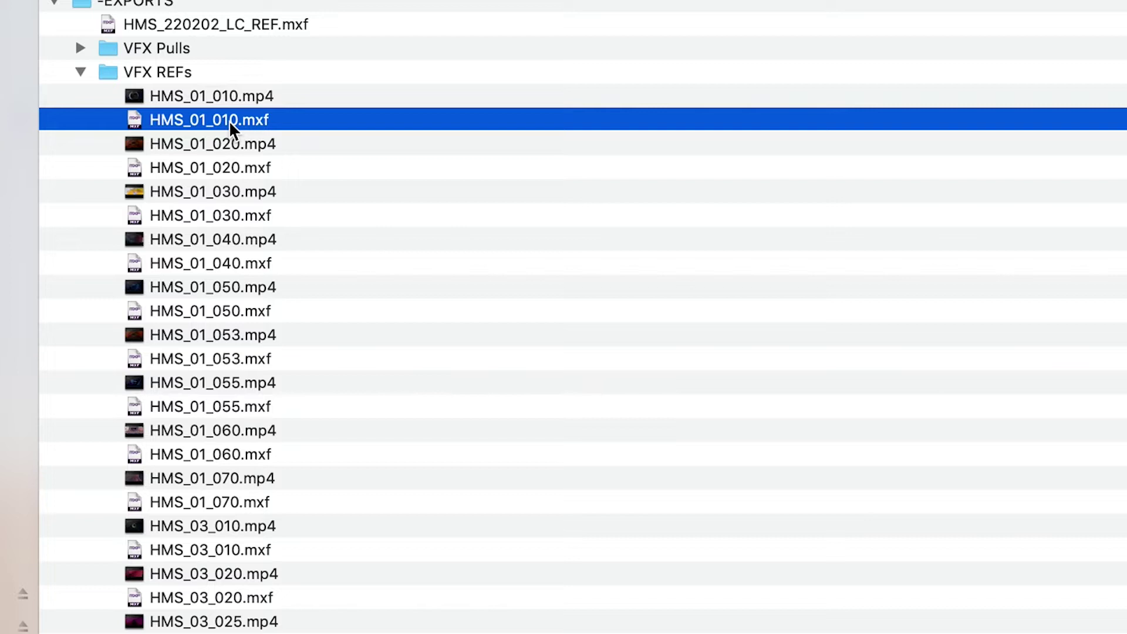
{"action": "left_click", "coordinate": [243, 103]}
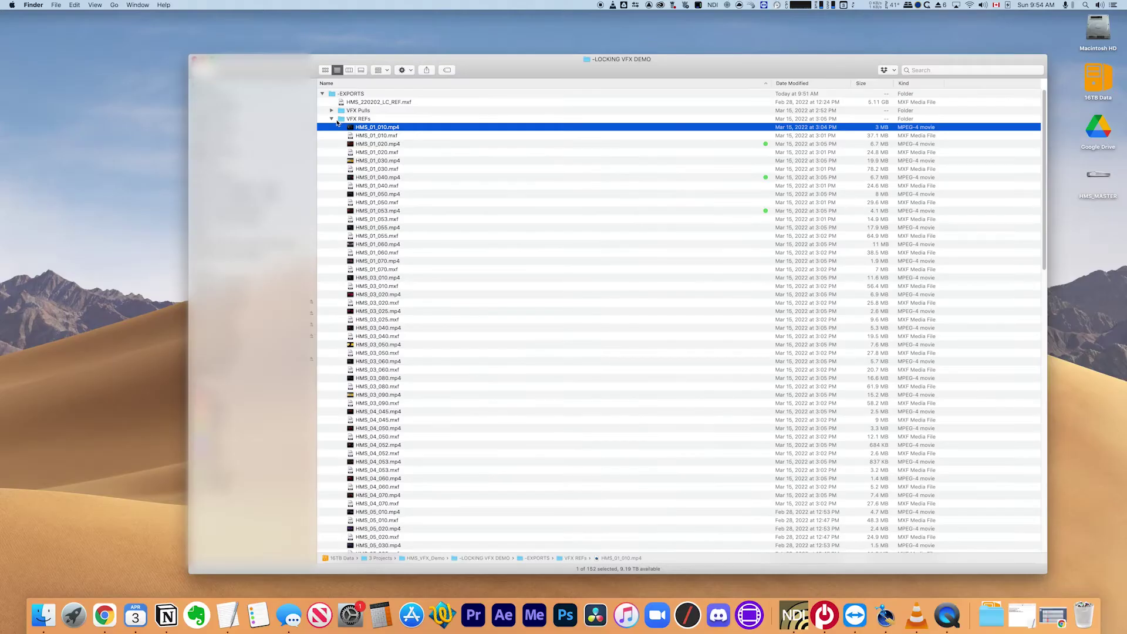
{"action": "left_click", "coordinate": [332, 110]}
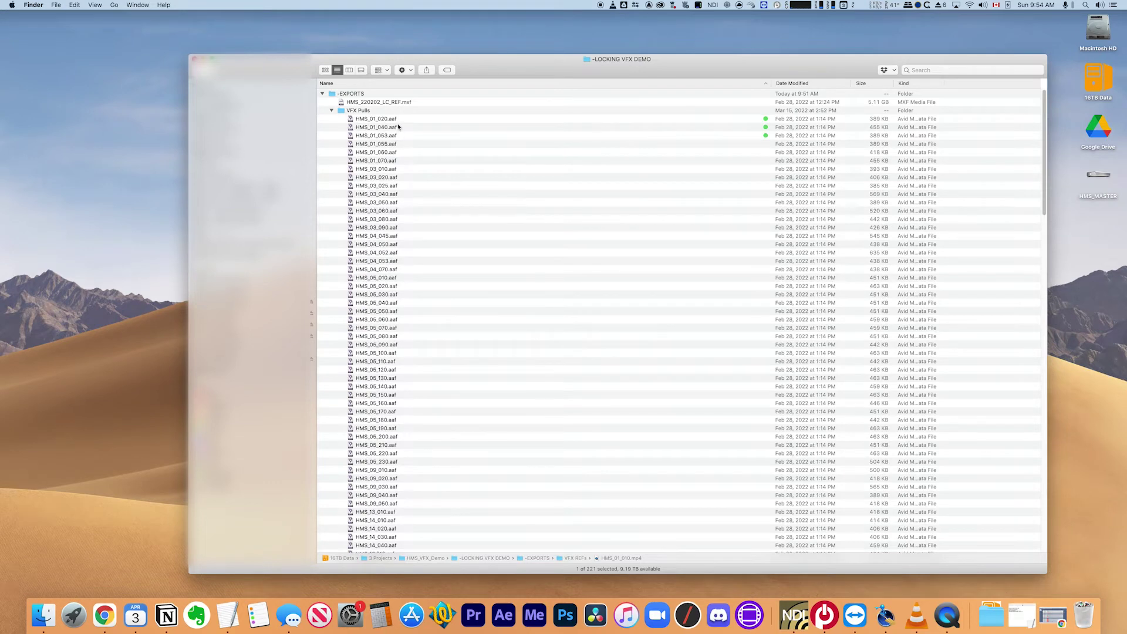
Launch DaVinci Resolve and create a new project named HMS_VFX_Pulls.
{"action": "left_click", "coordinate": [596, 615]}
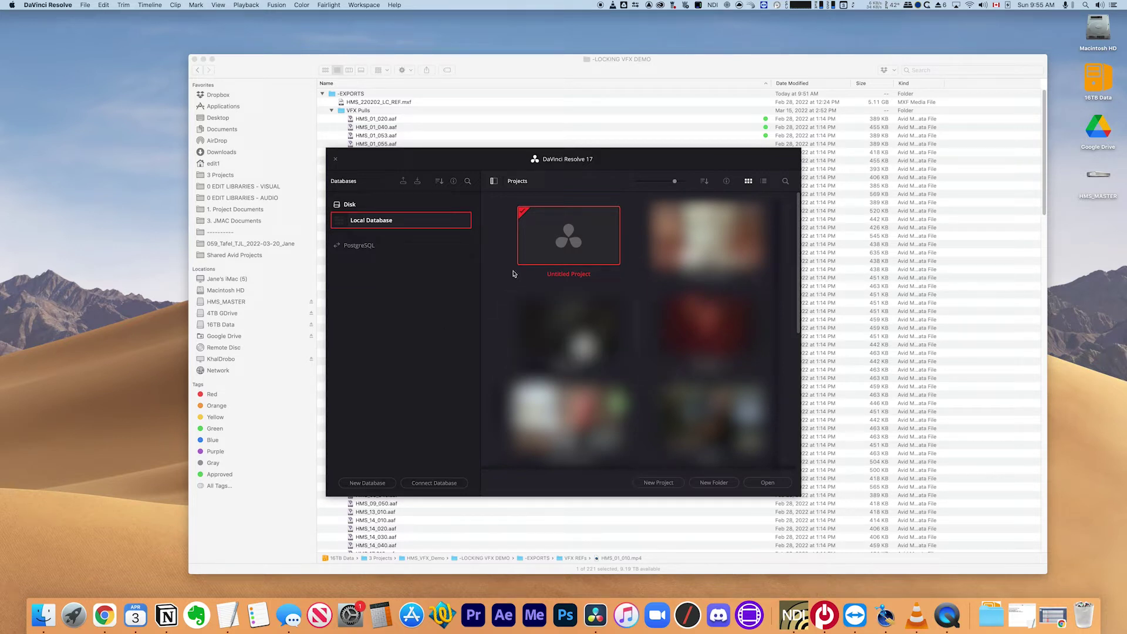
{"action": "left_click", "coordinate": [658, 482]}
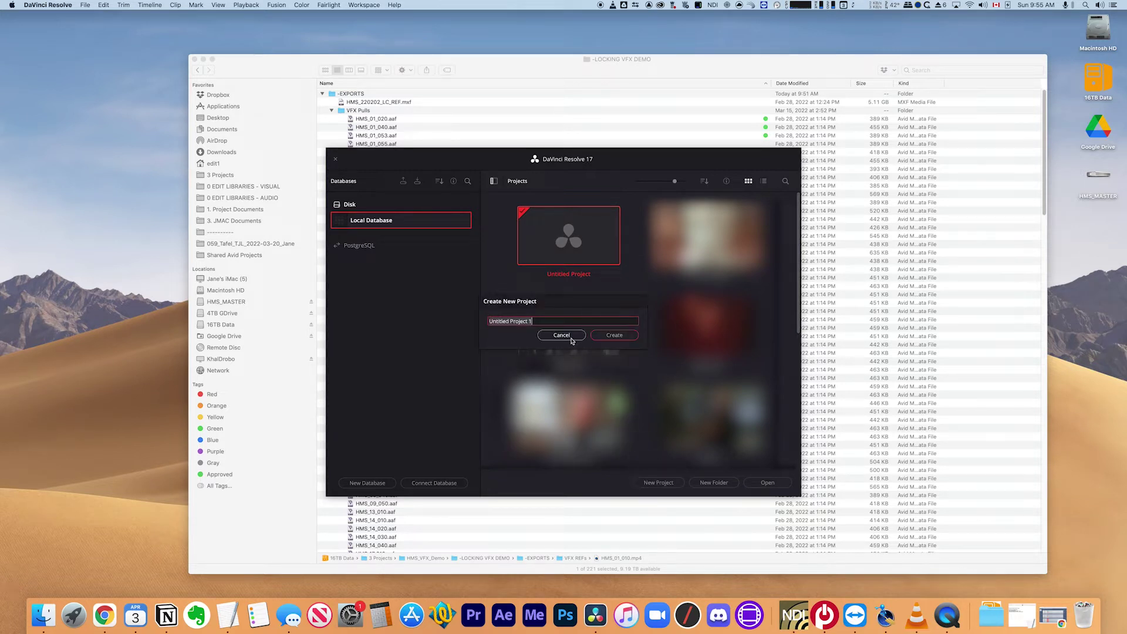
{"action": "type", "text": "HMS_VFX_"}
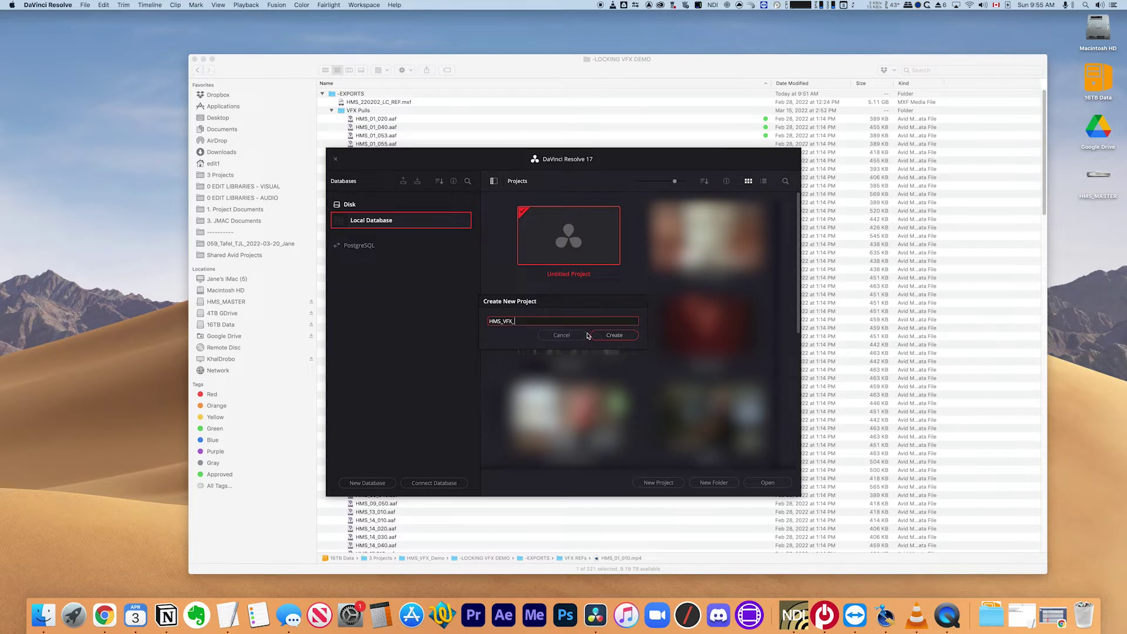
{"action": "type", "text": "Demo"}
{"action": "left_click", "coordinate": [598, 335]}
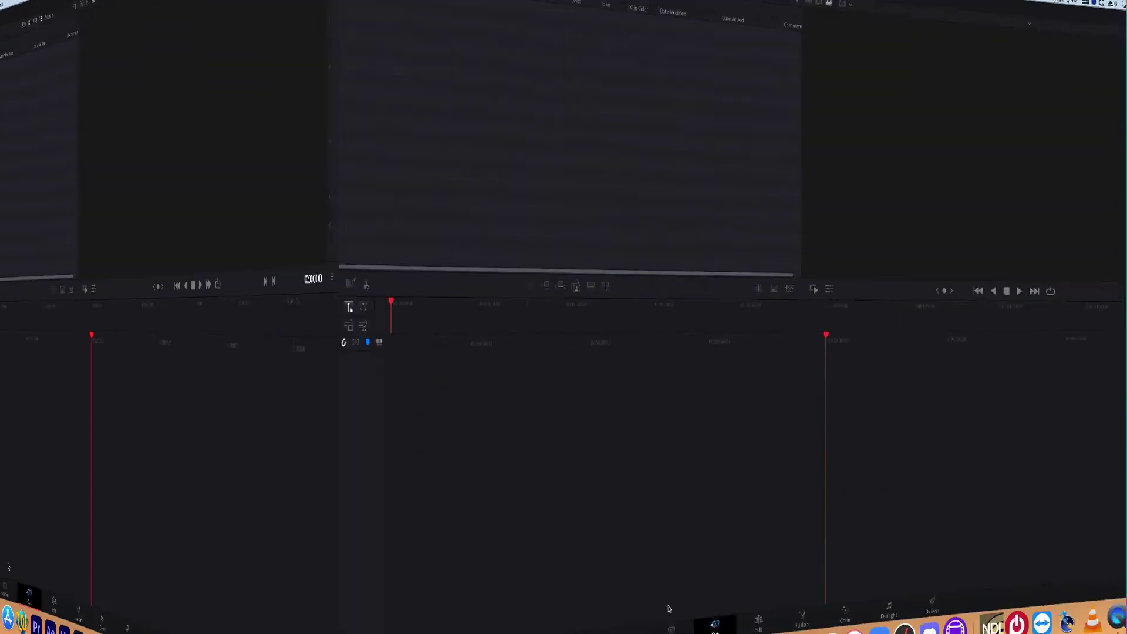
On the Media page, browse the HMS_MASTER drive to the A_CAM_ARRI_ALEXA_MINI folder.
{"action": "left_click", "coordinate": [671, 622]}
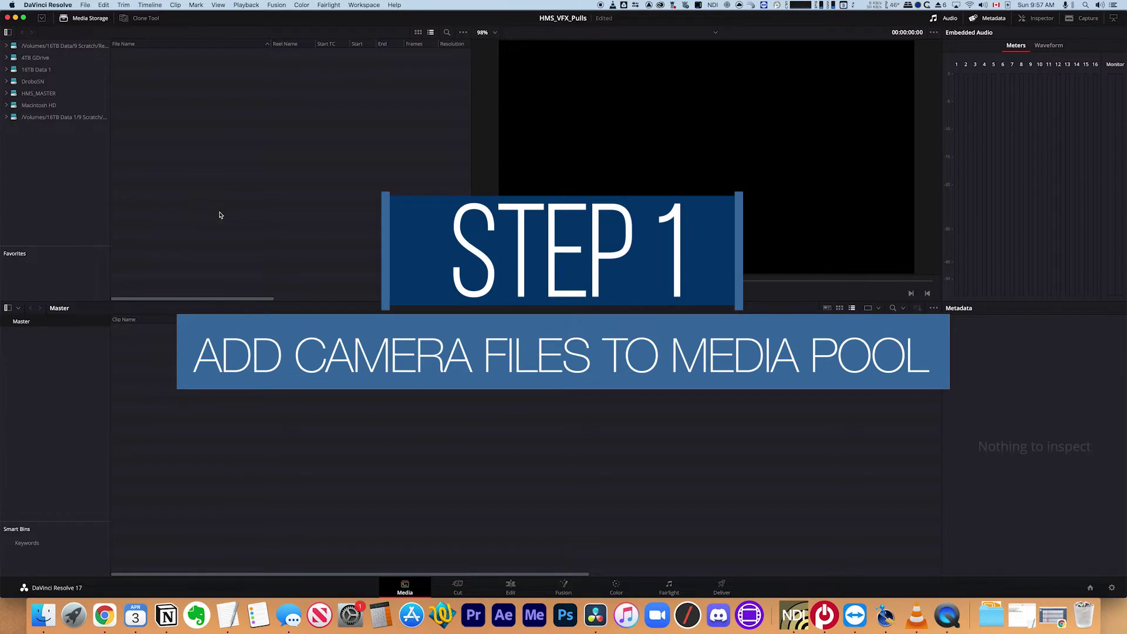
{"action": "left_click", "coordinate": [34, 93]}
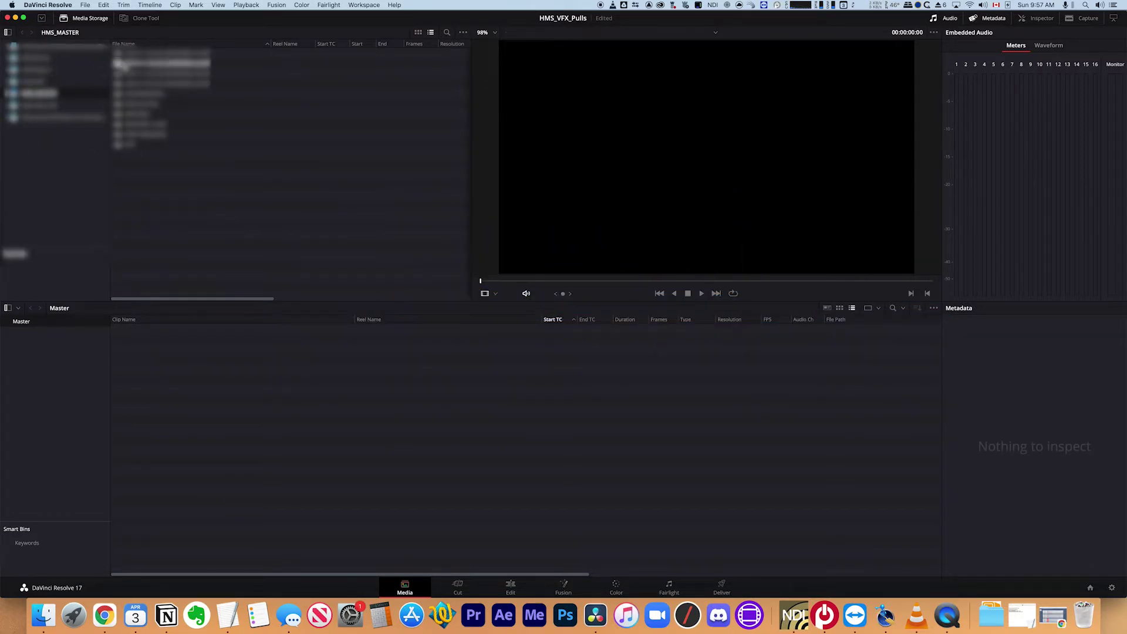
{"action": "left_click", "coordinate": [119, 54]}
{"action": "double_click", "coordinate": [119, 53]}
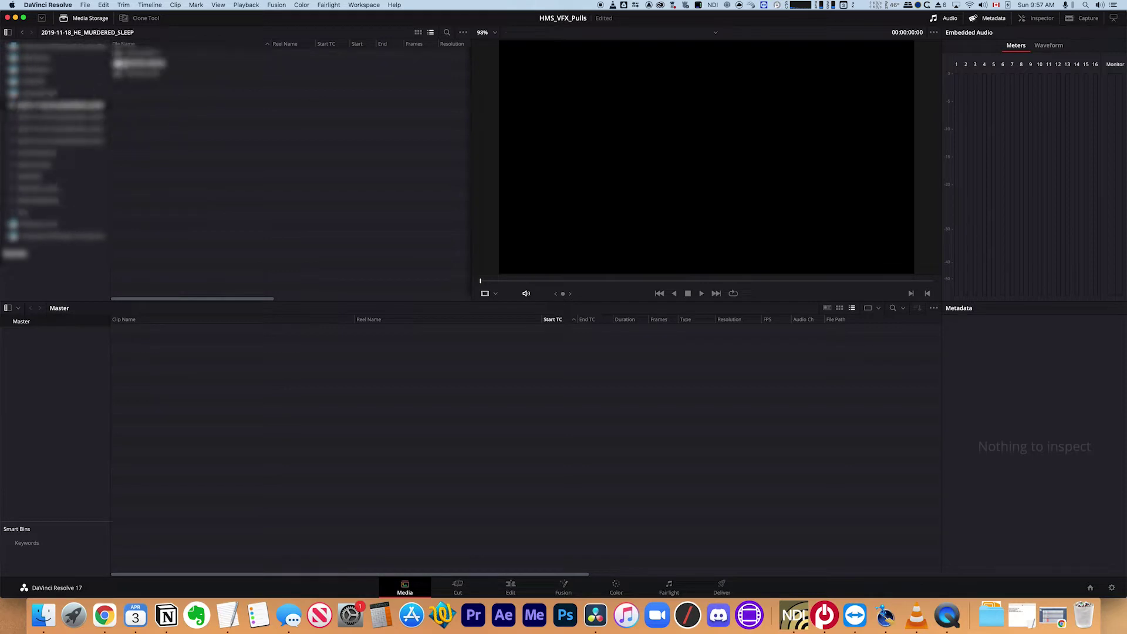
{"action": "double_click", "coordinate": [129, 53]}
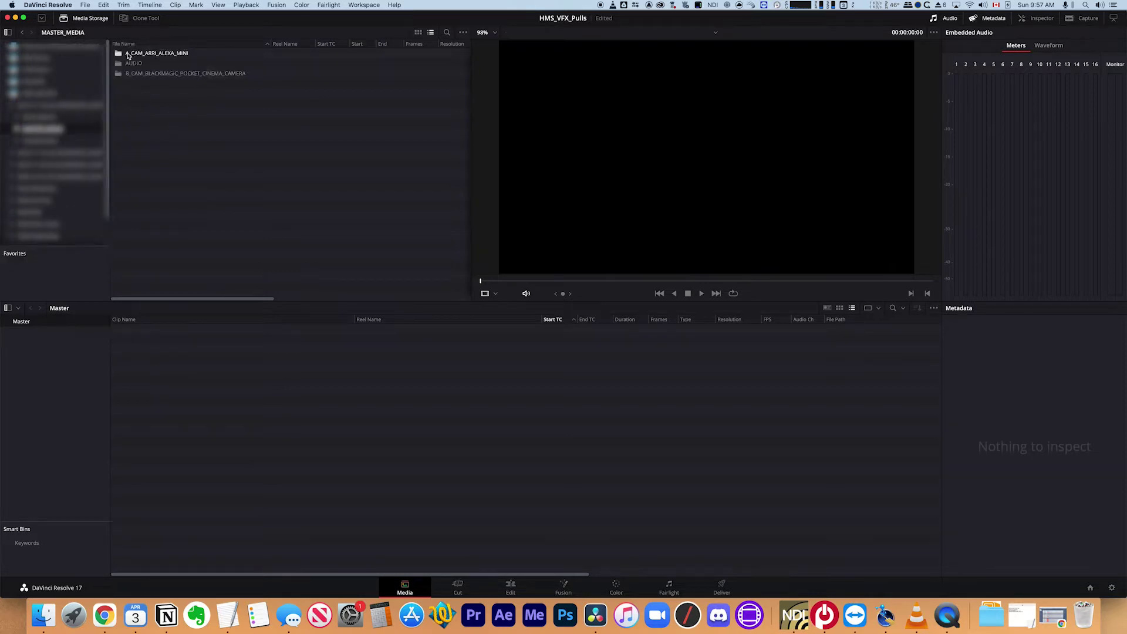
{"action": "double_click", "coordinate": [129, 54]}
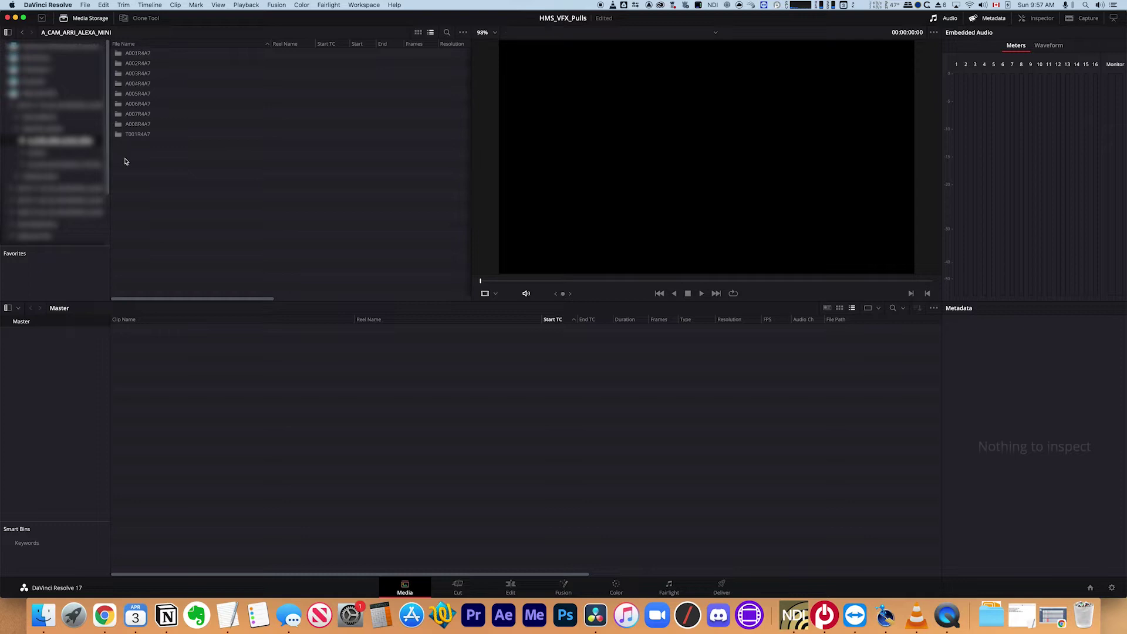
Add all camera reel folders and subfolders as Media Pool bins, matching the project to 23.976 fps.
{"action": "key", "text": "super+a"}
{"action": "right_click", "coordinate": [140, 139]}
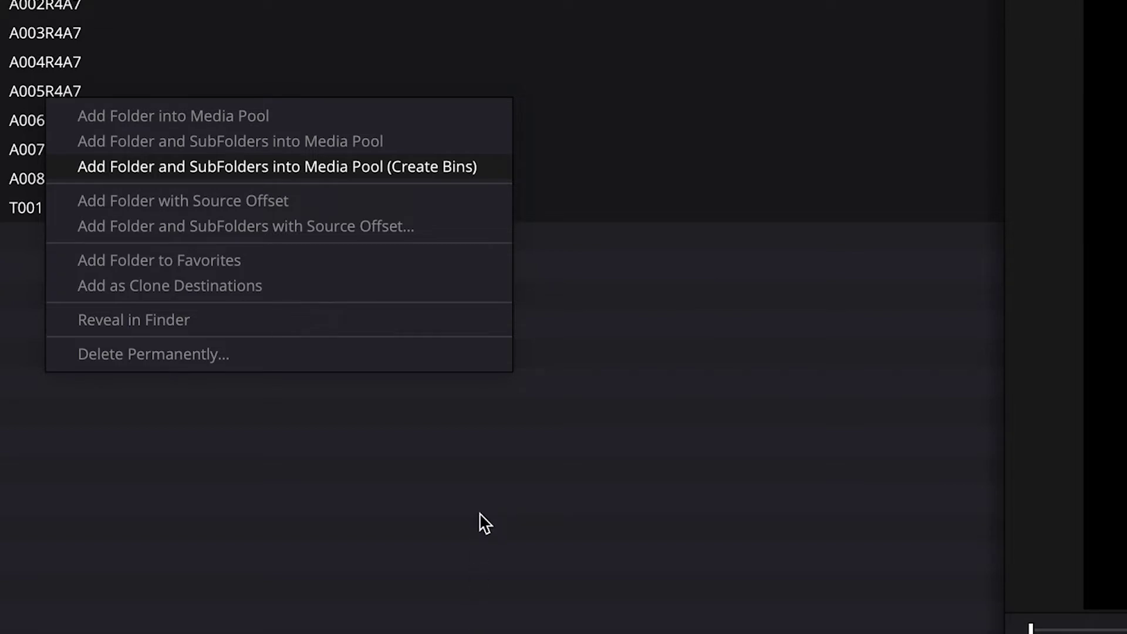
{"action": "left_click", "coordinate": [15, 124]}
{"action": "right_click", "coordinate": [65, 136]}
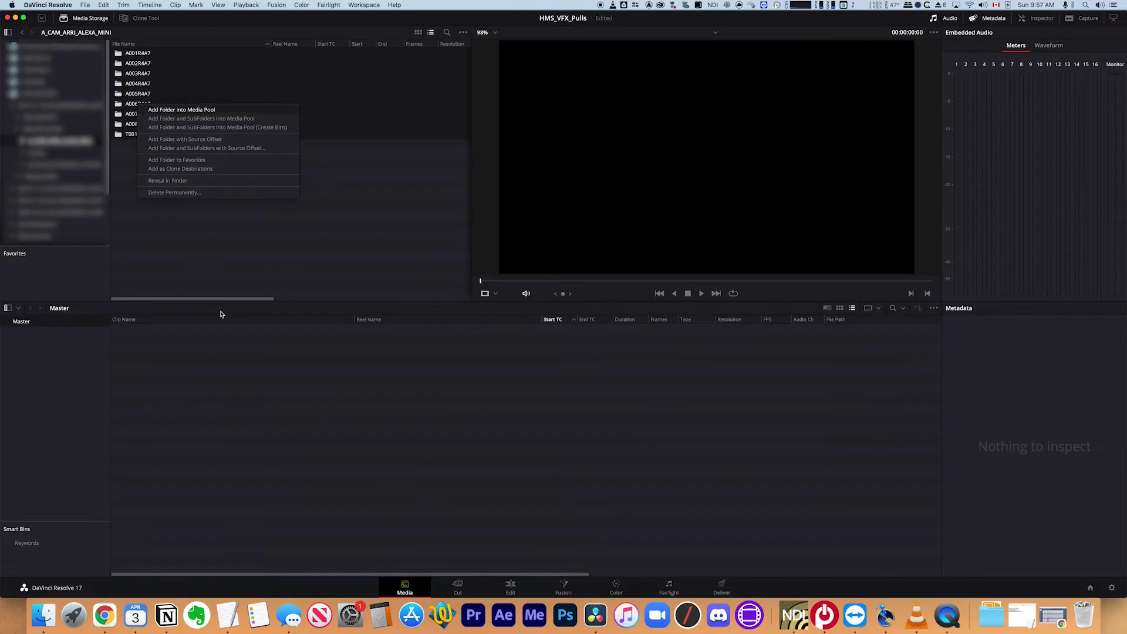
{"action": "left_click", "coordinate": [232, 235]}
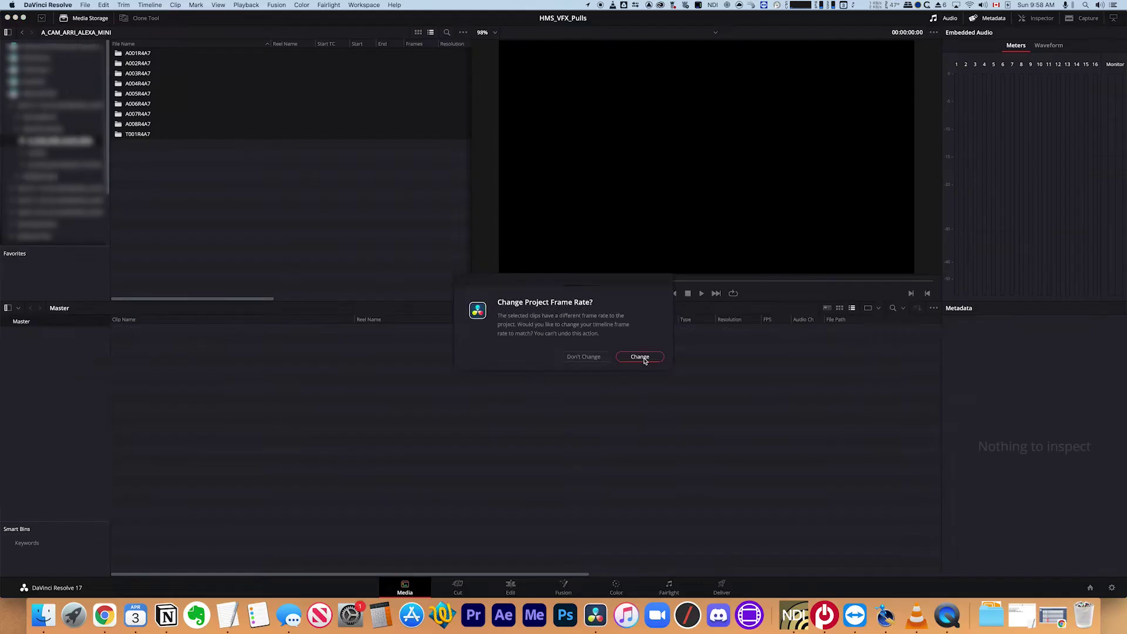
{"action": "left_click", "coordinate": [740, 410]}
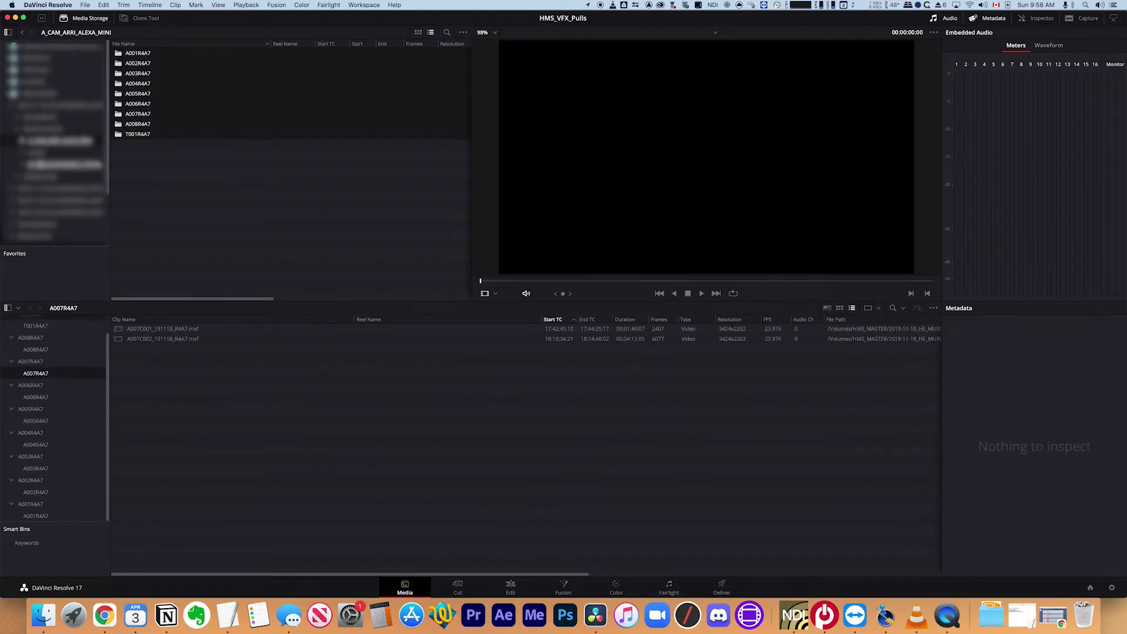
{"action": "right_click", "coordinate": [141, 56]}
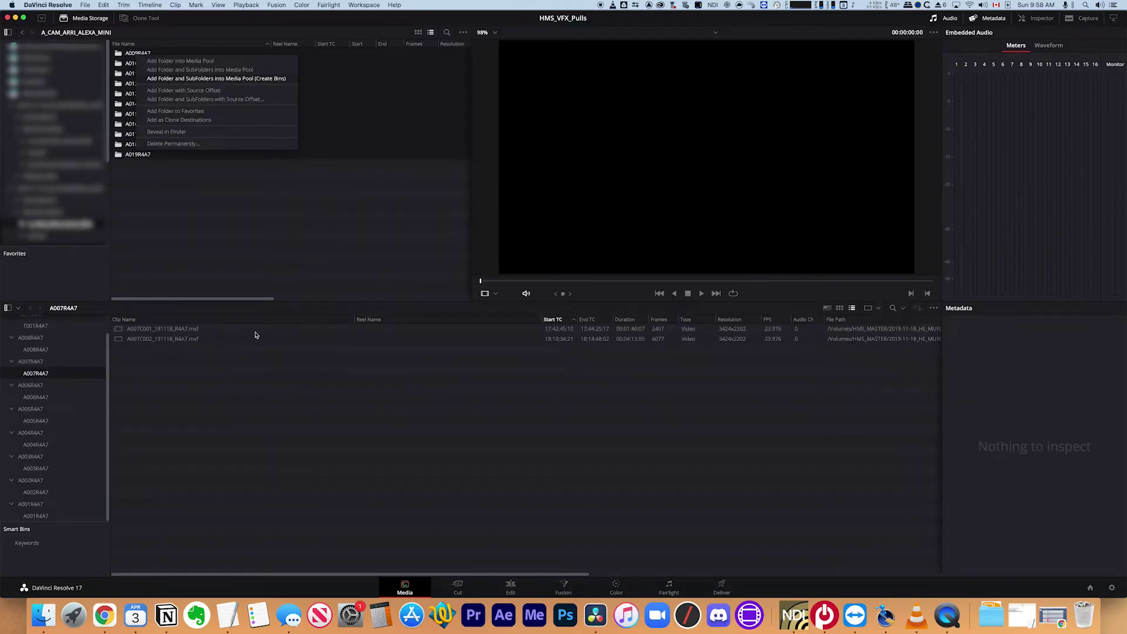
{"action": "left_click", "coordinate": [216, 78]}
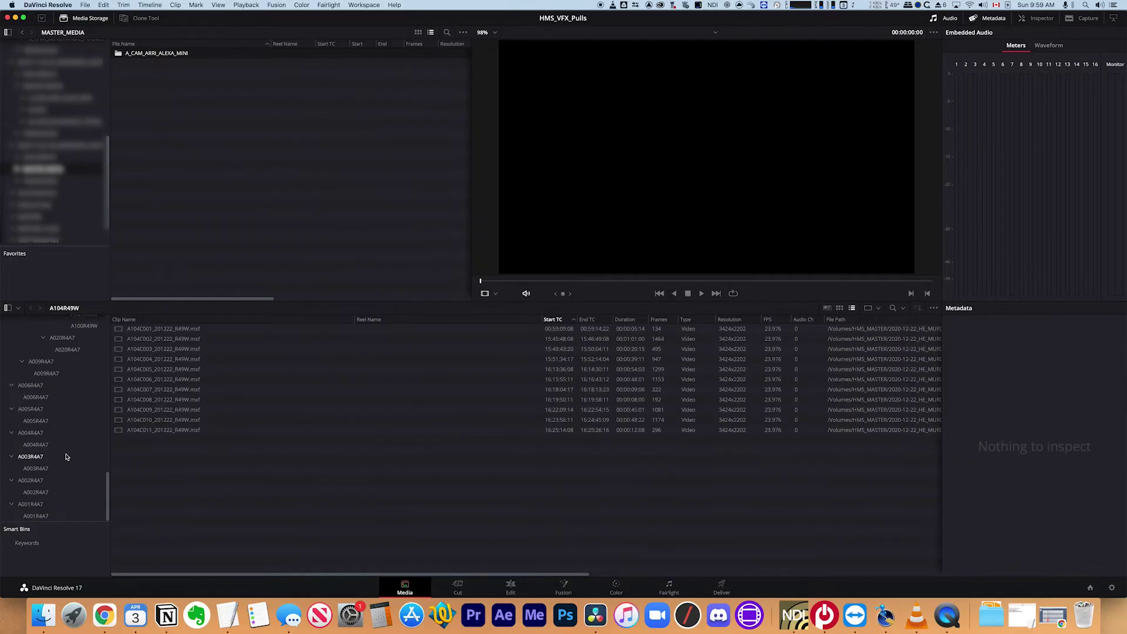
Browse the T001R4A7, A008R4A7 and A007R4A7 bins, ending in A019R4A7 with clips A019C001–A019C005.
{"action": "left_click", "coordinate": [43, 443]}
{"action": "scroll", "coordinate": [56, 443], "scroll_direction": "up", "scroll_amount": 10}
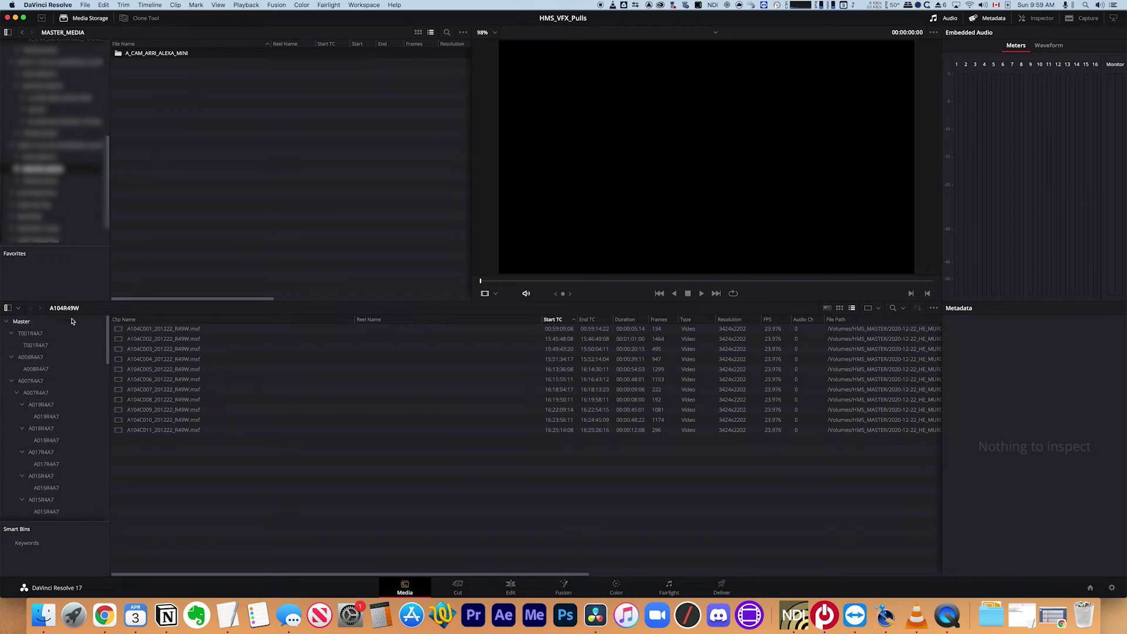
{"action": "left_click", "coordinate": [21, 321]}
{"action": "left_click", "coordinate": [25, 346]}
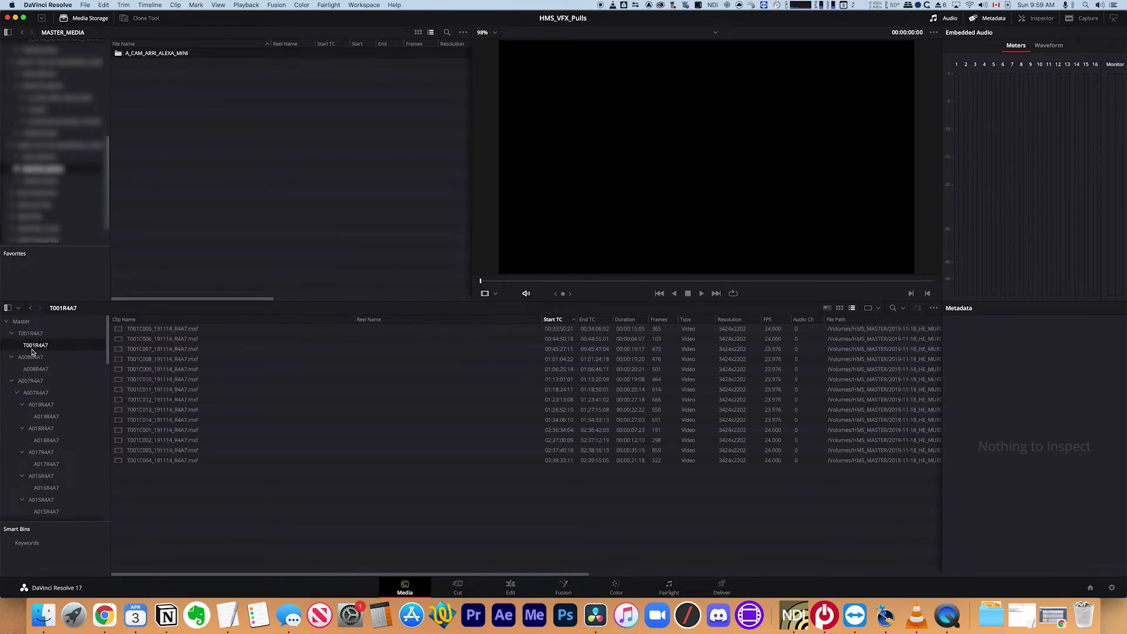
{"action": "left_click", "coordinate": [39, 367]}
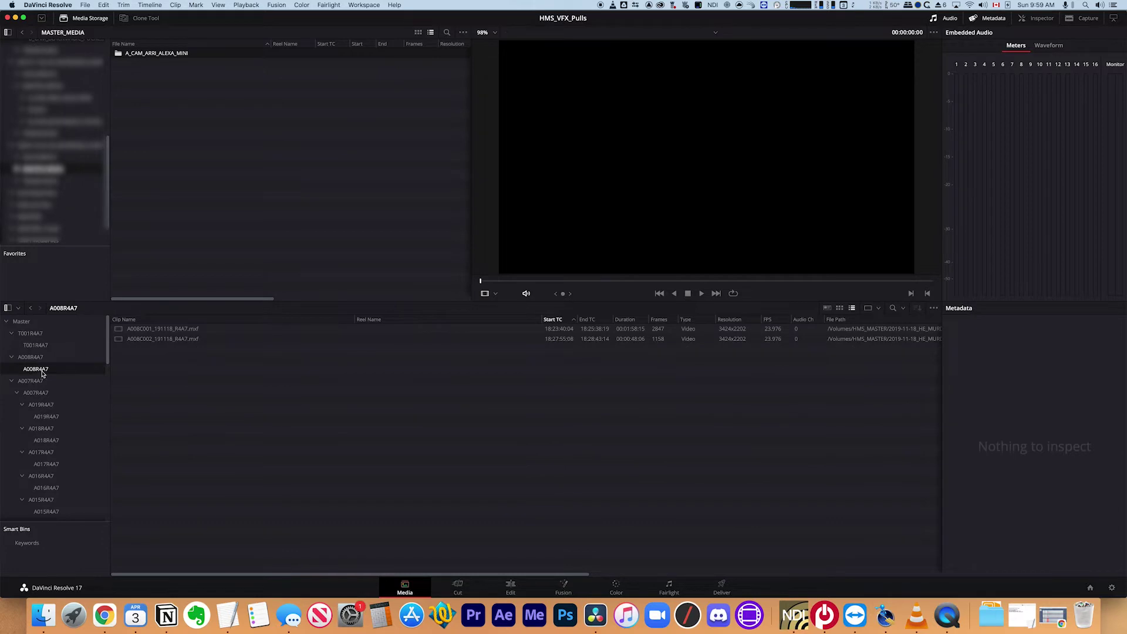
{"action": "left_click", "coordinate": [37, 392]}
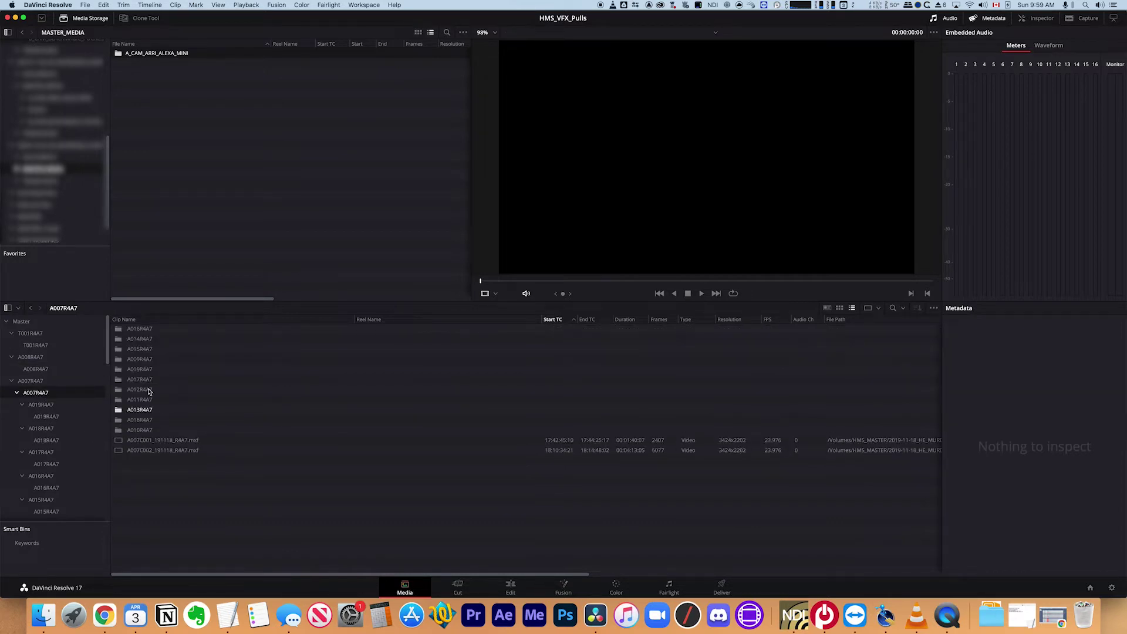
{"action": "left_click", "coordinate": [53, 419]}
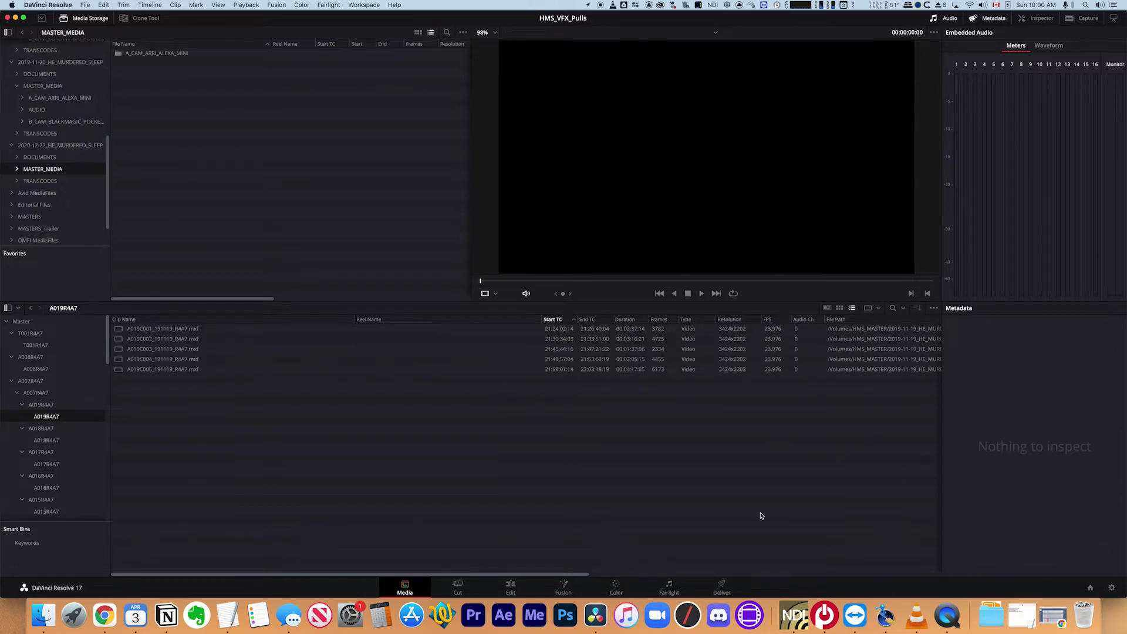
Turn on Assist using reel names with Source clip filename in General Options and save the settings.
{"action": "left_click", "coordinate": [1112, 588]}
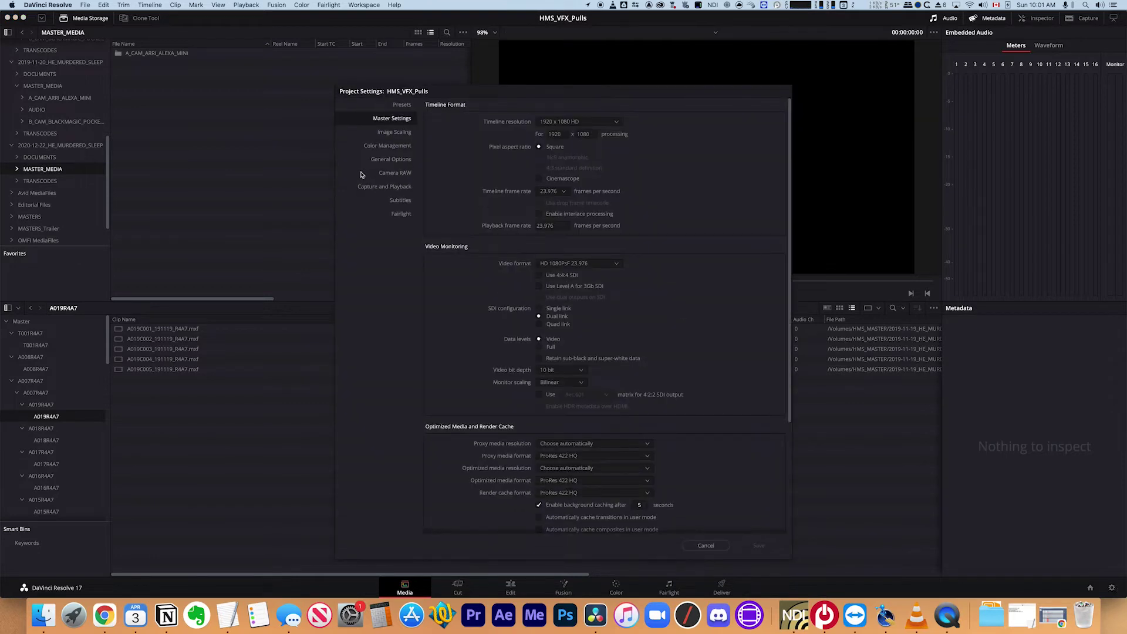
{"action": "left_click", "coordinate": [394, 161]}
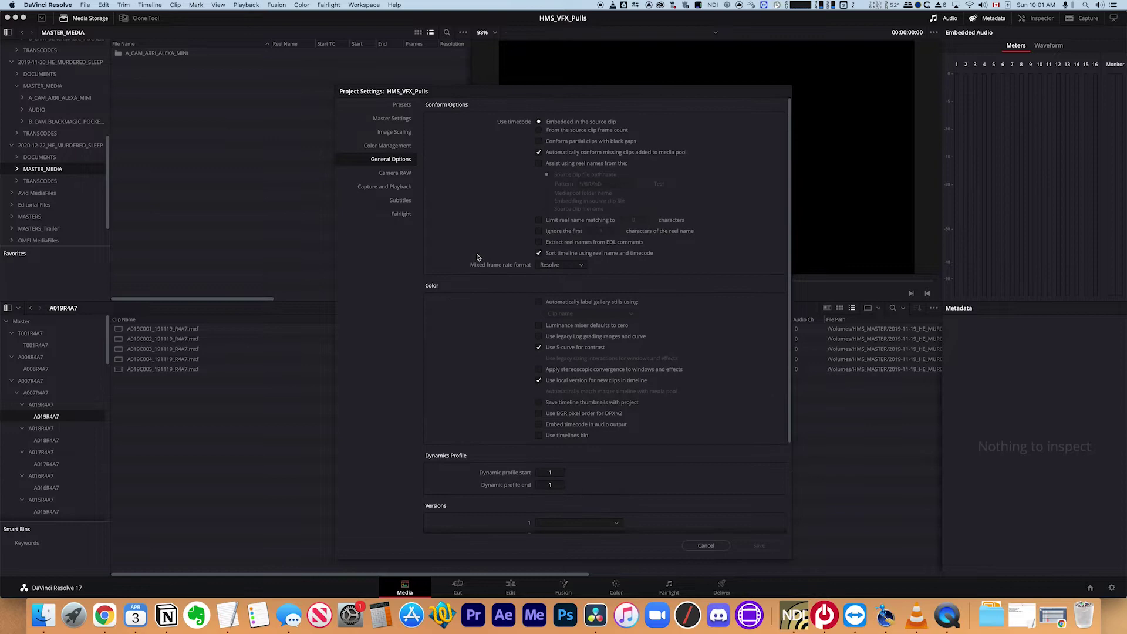
{"action": "left_click", "coordinate": [567, 165]}
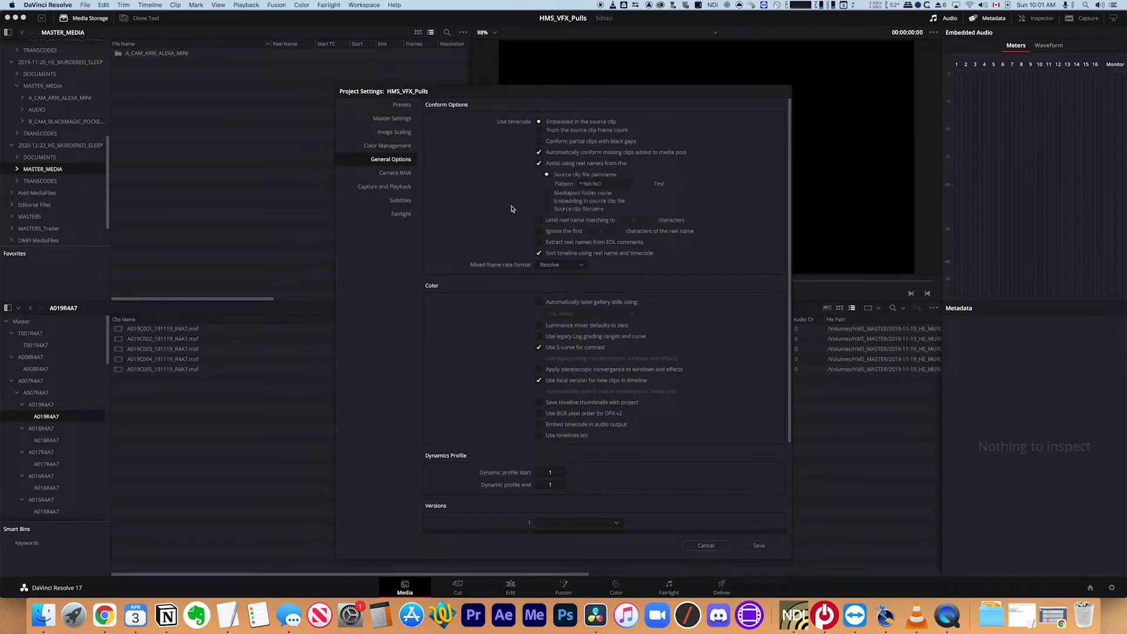
{"action": "left_click", "coordinate": [577, 210]}
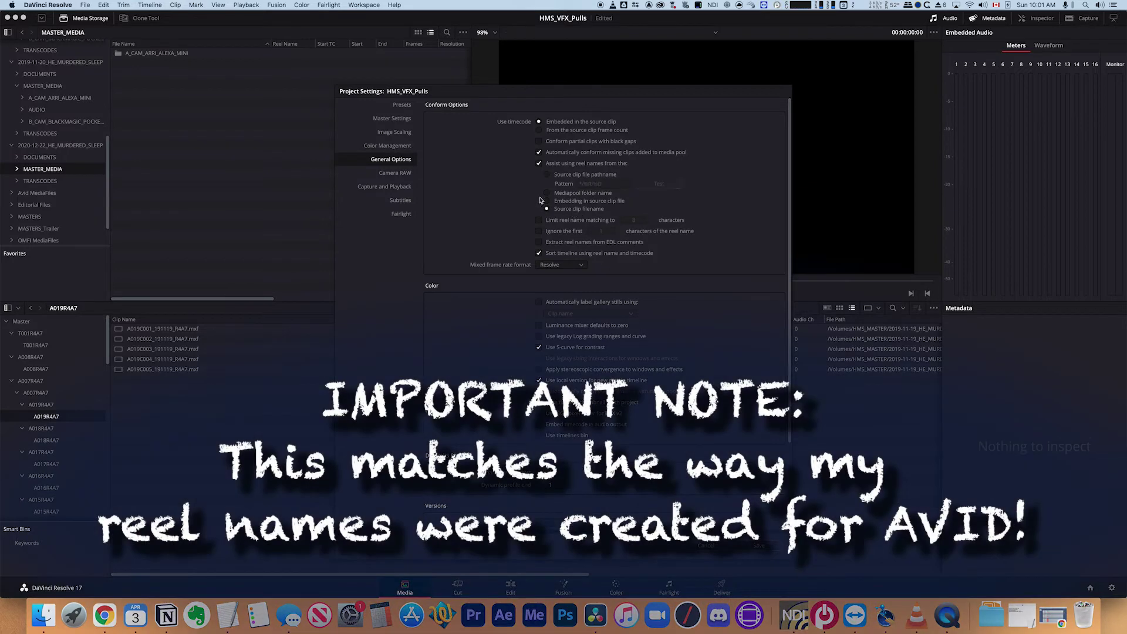
{"action": "left_click", "coordinate": [758, 546]}
{"action": "left_click", "coordinate": [638, 356]}
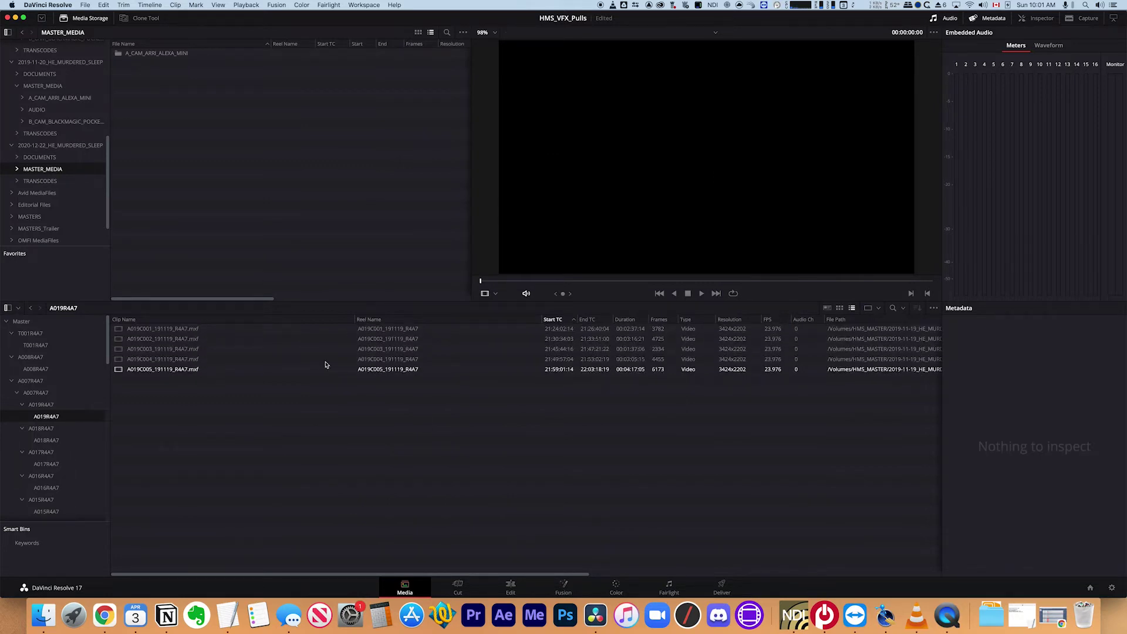
Look through A011R4A7 and A017R4A7, ending on A011R4A7's four clips A011C001–A011C004.
{"action": "key", "text": "Up"}
{"action": "key", "text": "Up"}
{"action": "key", "text": "Up"}
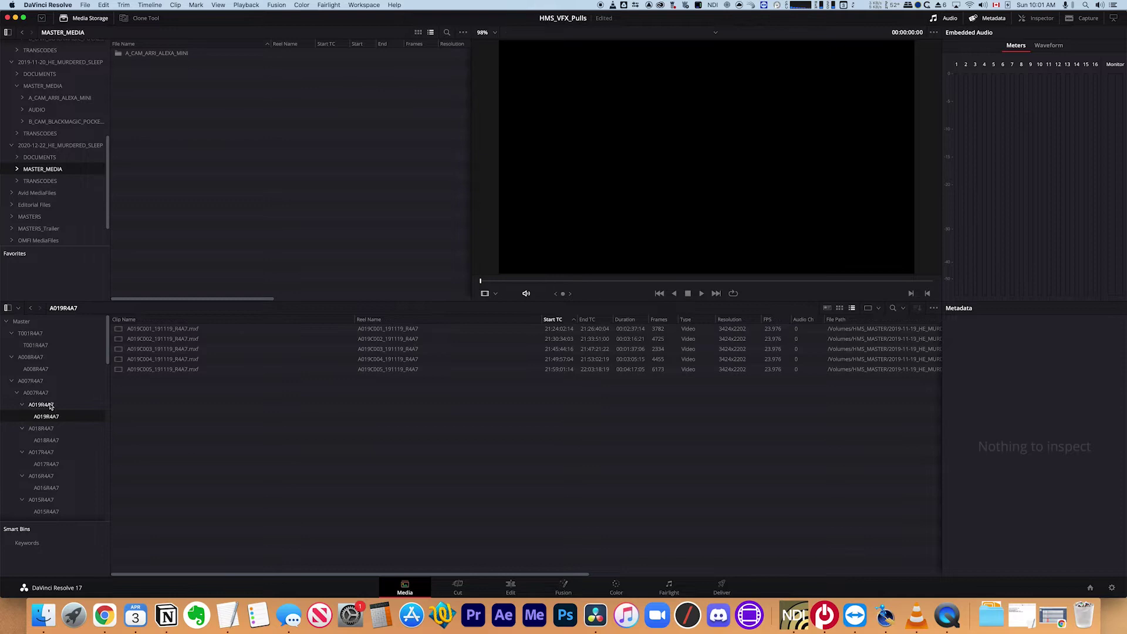
{"action": "double_click", "coordinate": [153, 331]}
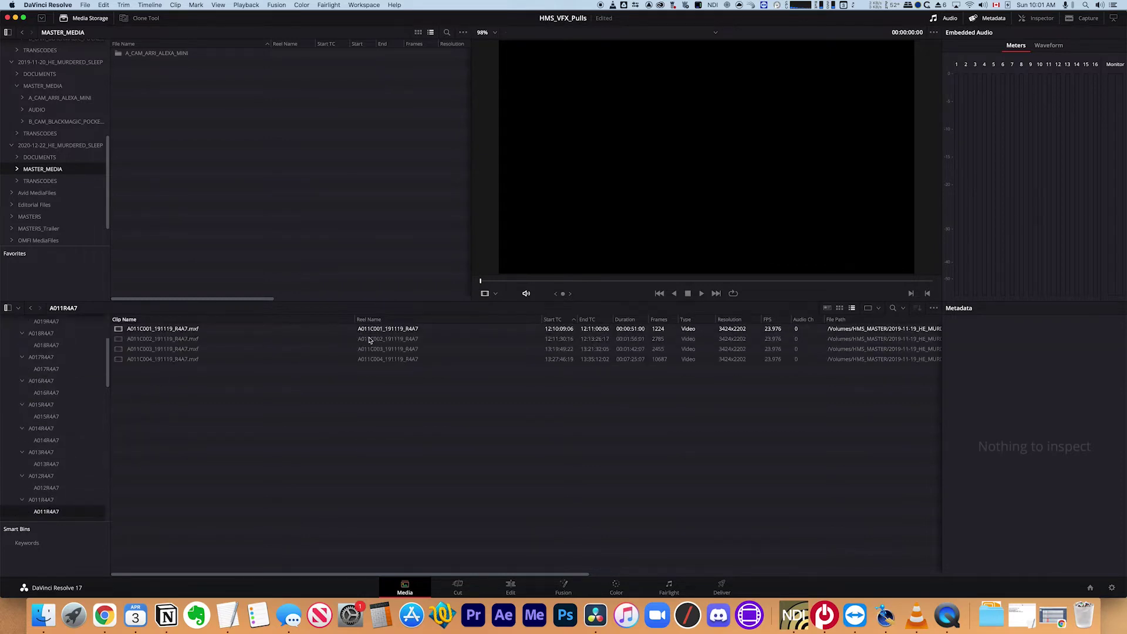
{"action": "left_click", "coordinate": [45, 374]}
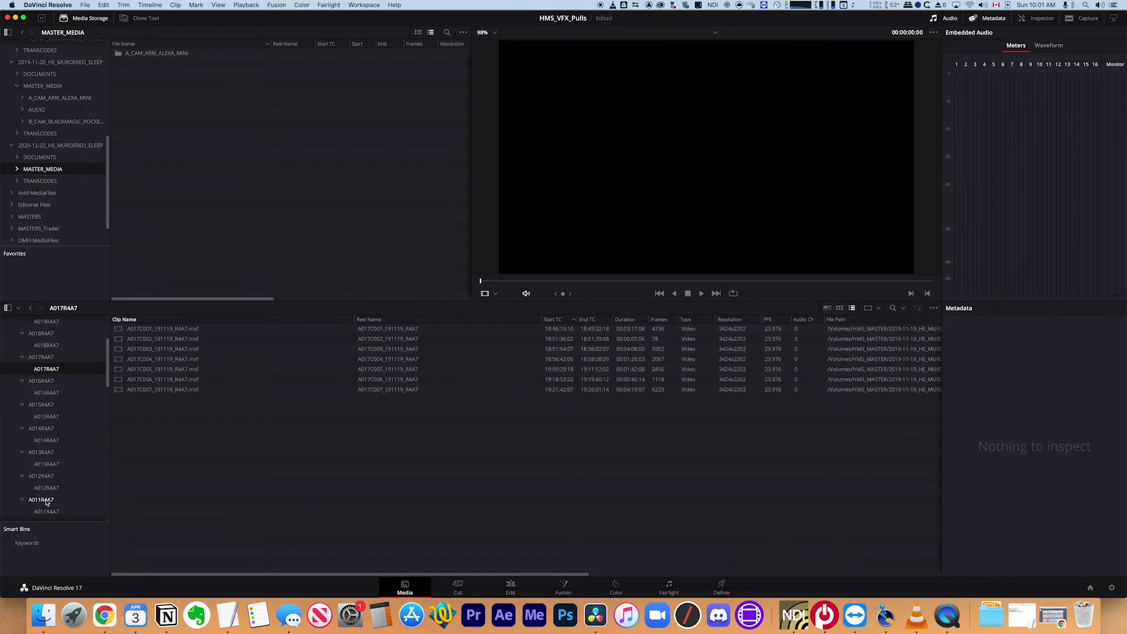
{"action": "left_click", "coordinate": [37, 500]}
{"action": "double_click", "coordinate": [176, 331]}
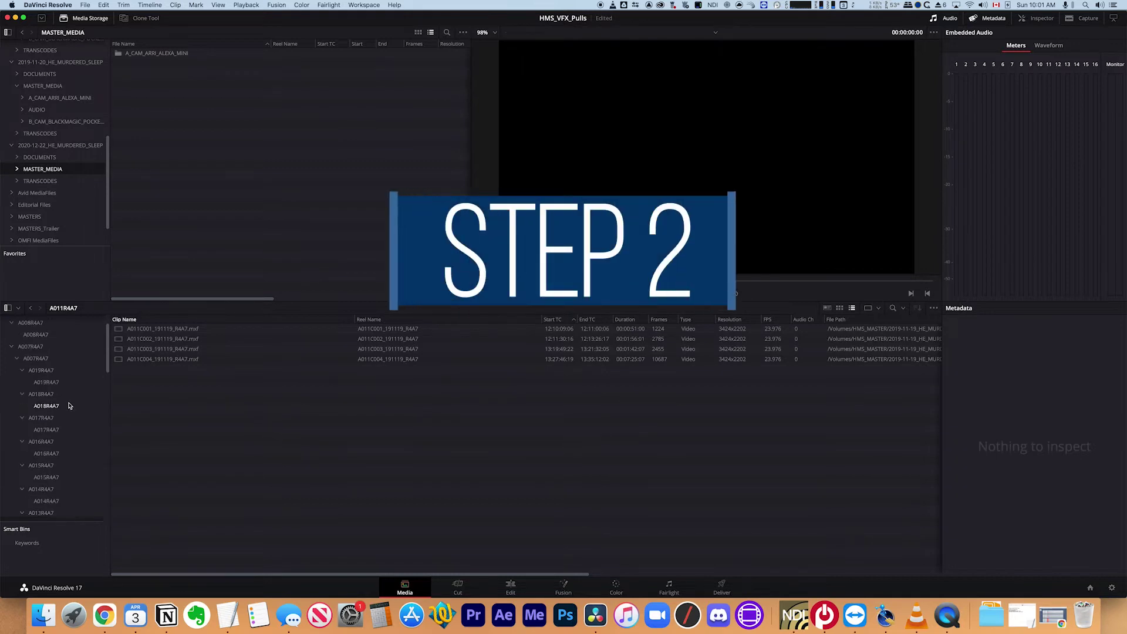
Create a new bin under Master, rename it VFX AAFs, and open it.
{"action": "scroll", "coordinate": [35, 411], "scroll_direction": "up", "scroll_amount": 4}
{"action": "left_click", "coordinate": [7, 322]}
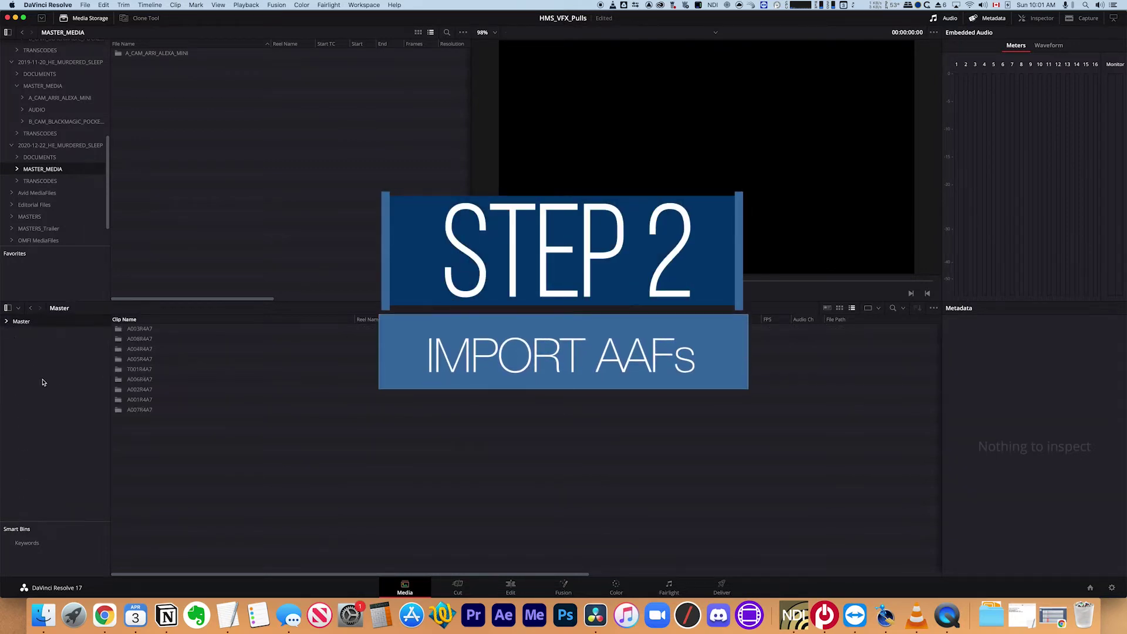
{"action": "right_click", "coordinate": [48, 392]}
{"action": "left_click", "coordinate": [69, 395]}
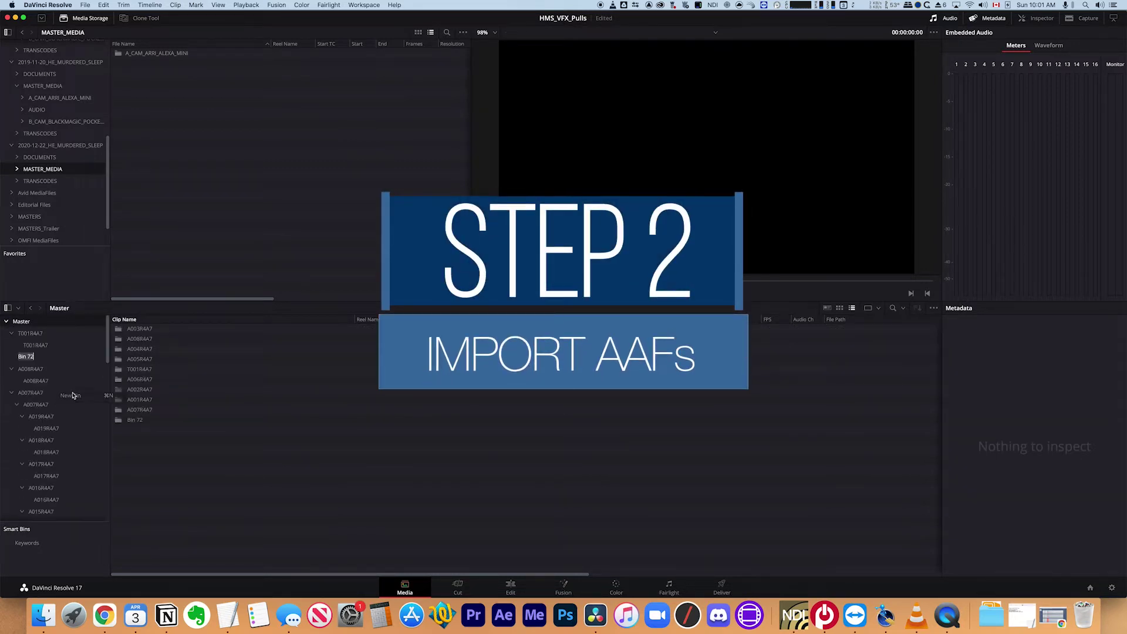
{"action": "left_click", "coordinate": [29, 357]}
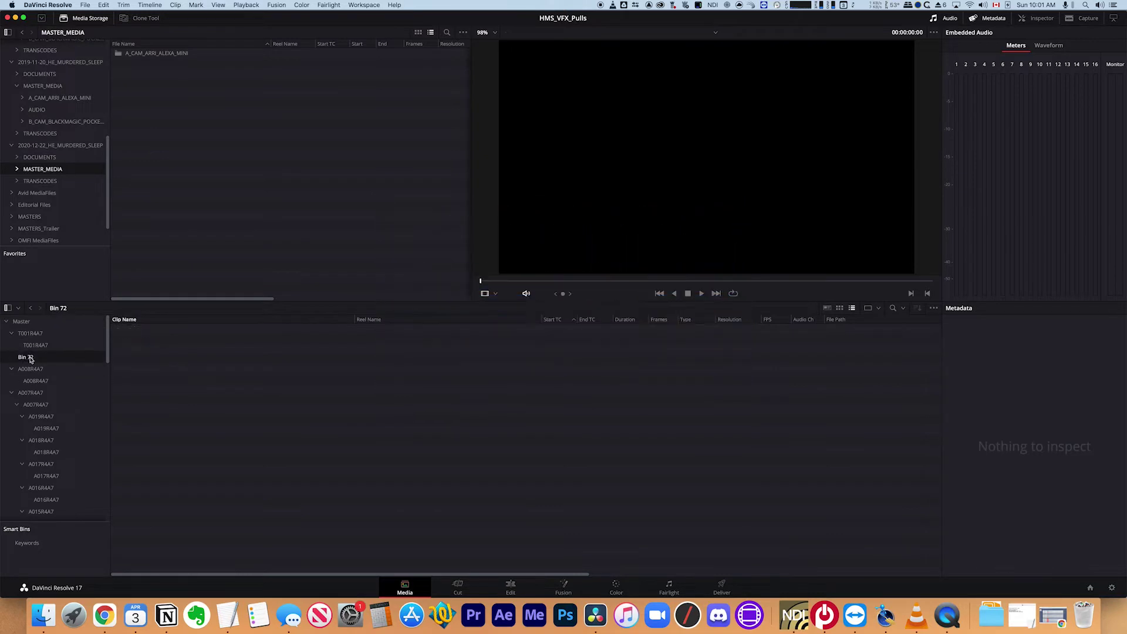
{"action": "left_click", "coordinate": [21, 321]}
{"action": "left_click", "coordinate": [137, 420]}
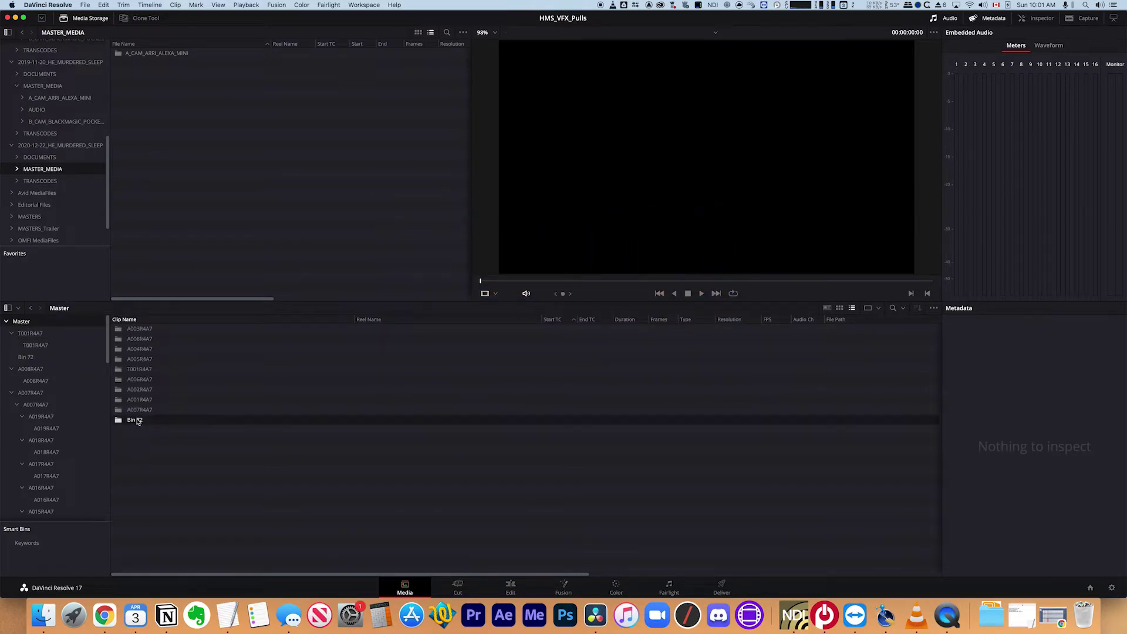
{"action": "left_click", "coordinate": [148, 420]}
{"action": "type", "text": "VFX A"}
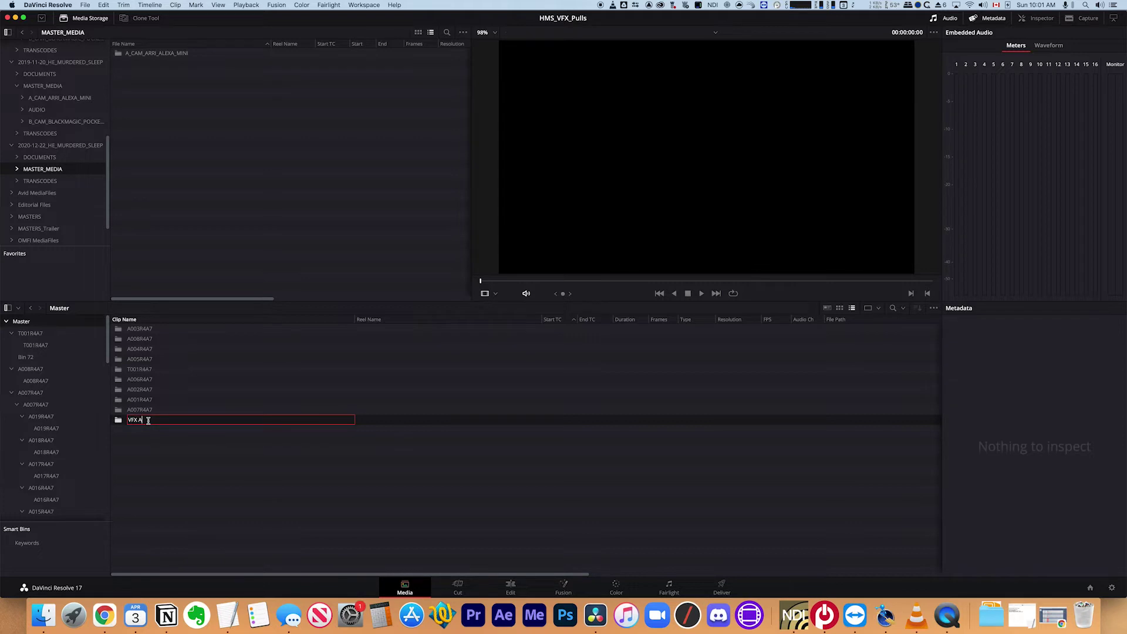
{"action": "type", "text": "AFs"}
{"action": "key", "text": "Return"}
{"action": "double_click", "coordinate": [140, 420]}
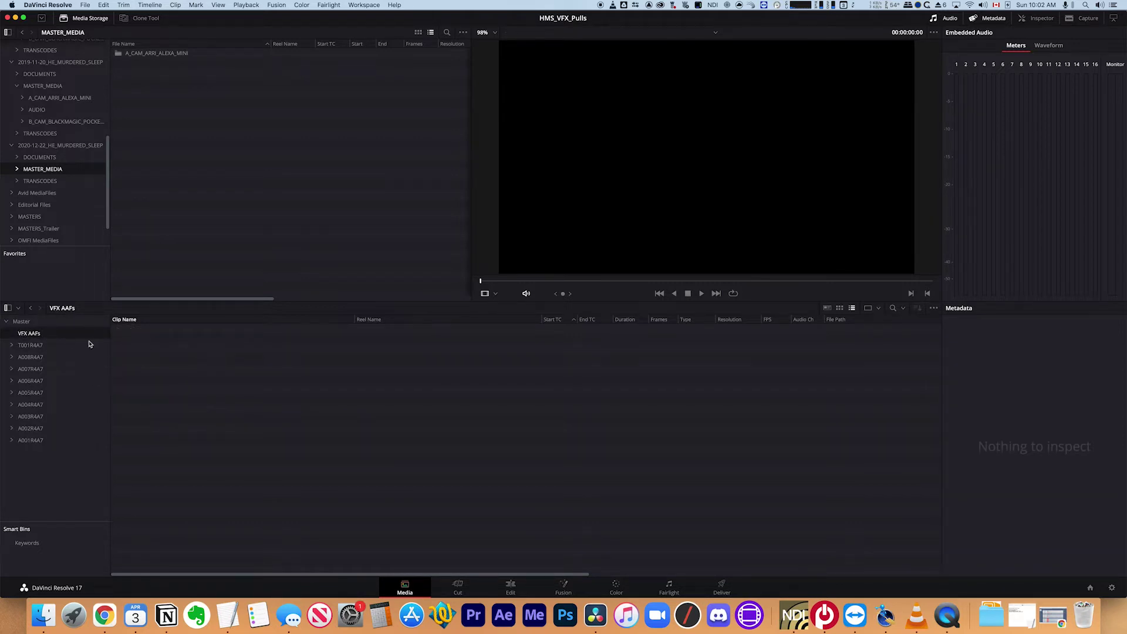
Start importing an AAF timeline via File > Import > Timeline.
{"action": "left_click", "coordinate": [88, 5]}
{"action": "left_click", "coordinate": [206, 384]}
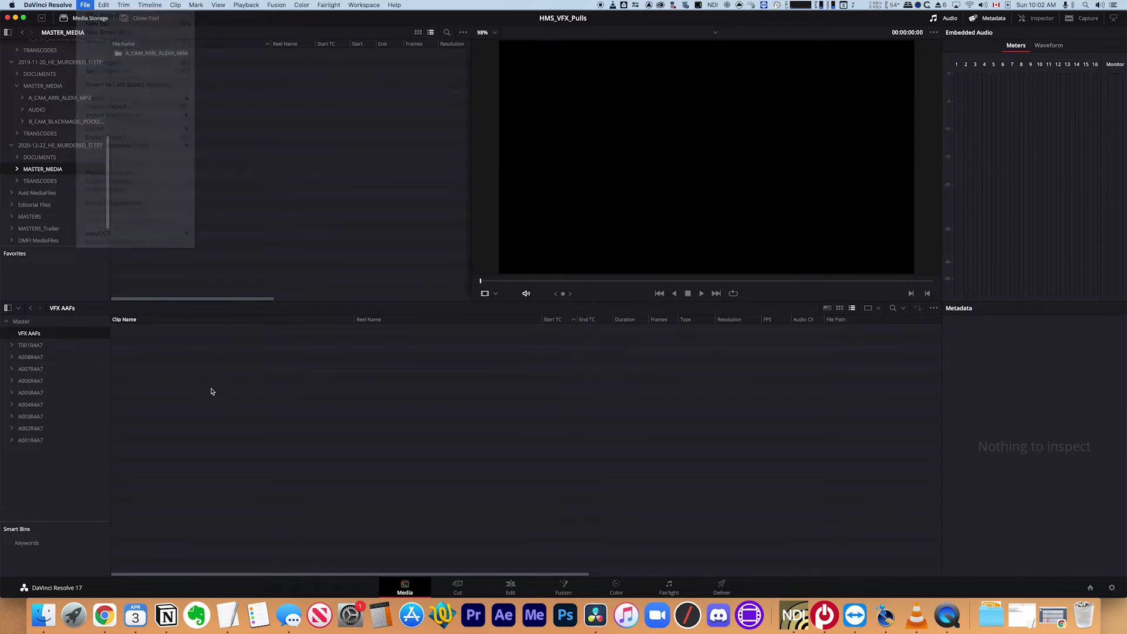
{"action": "left_click", "coordinate": [85, 4]}
{"action": "mouse_move", "coordinate": [182, 98]}
{"action": "left_click", "coordinate": [232, 123]}
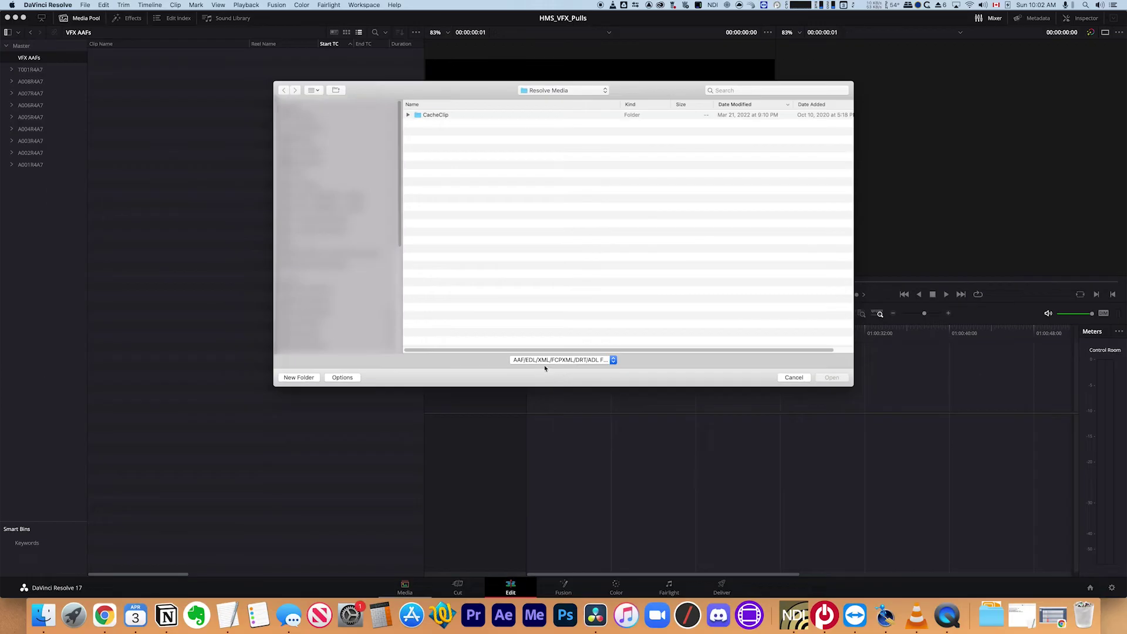
Choose HMS_01_020.aaf from -LOCKING VFX DEMO > -EXPORTS > VFX Pulls for import.
{"action": "left_click", "coordinate": [464, 115]}
{"action": "double_click", "coordinate": [464, 115]}
{"action": "double_click", "coordinate": [413, 116]}
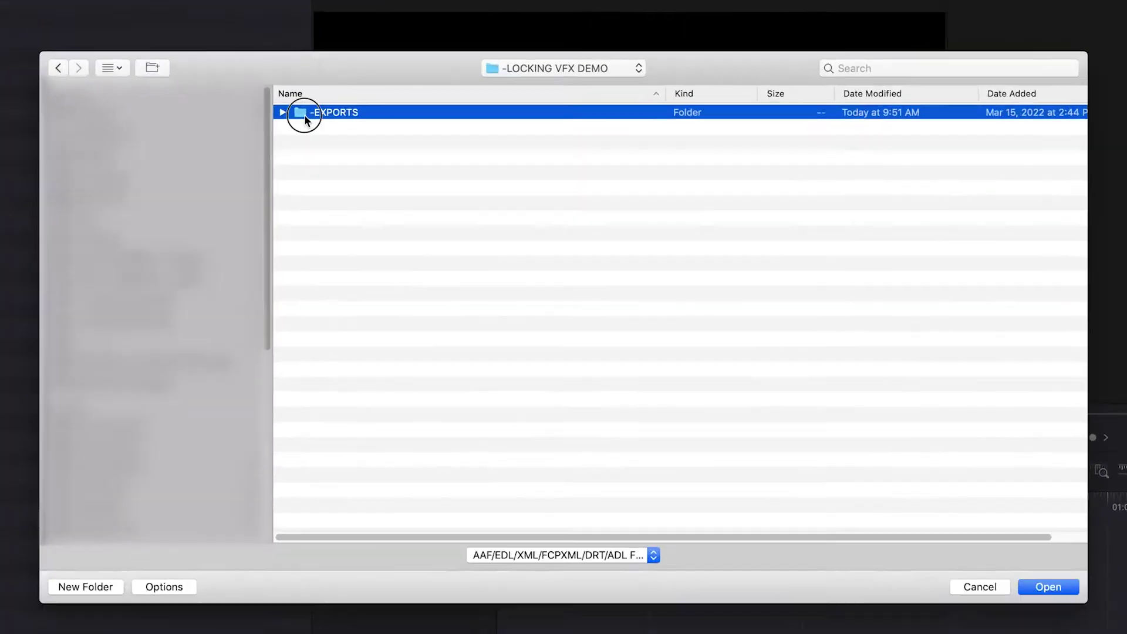
{"action": "left_click", "coordinate": [409, 123]}
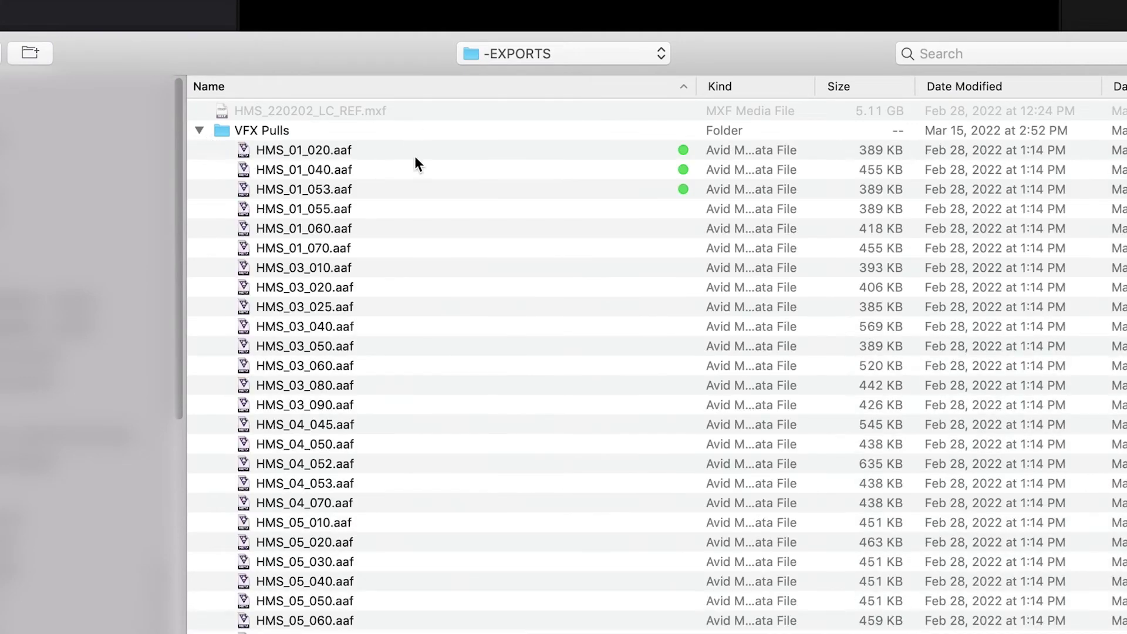
{"action": "left_click", "coordinate": [334, 150]}
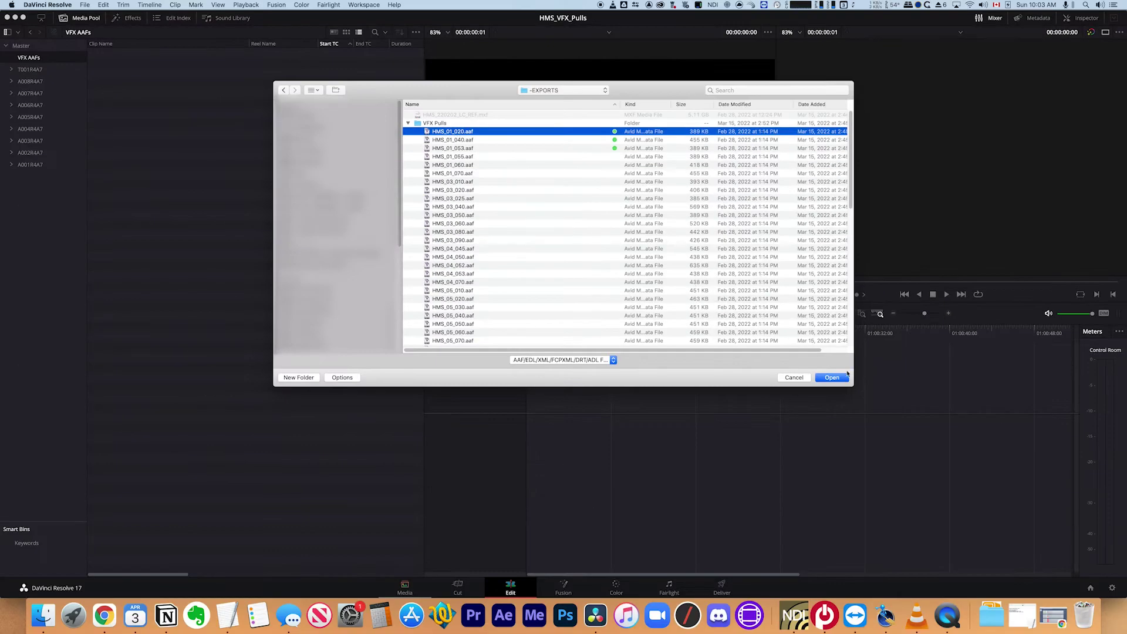
{"action": "left_click", "coordinate": [843, 377]}
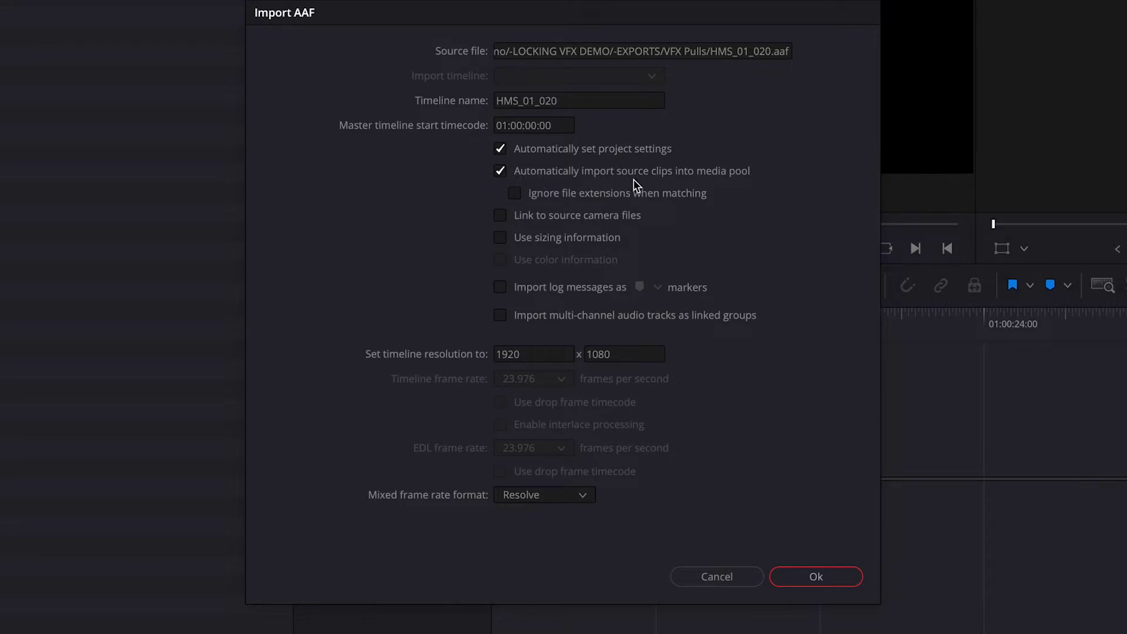
Set the AAF import to skip auto-importing source clips and link to source camera files.
{"action": "left_click", "coordinate": [500, 172]}
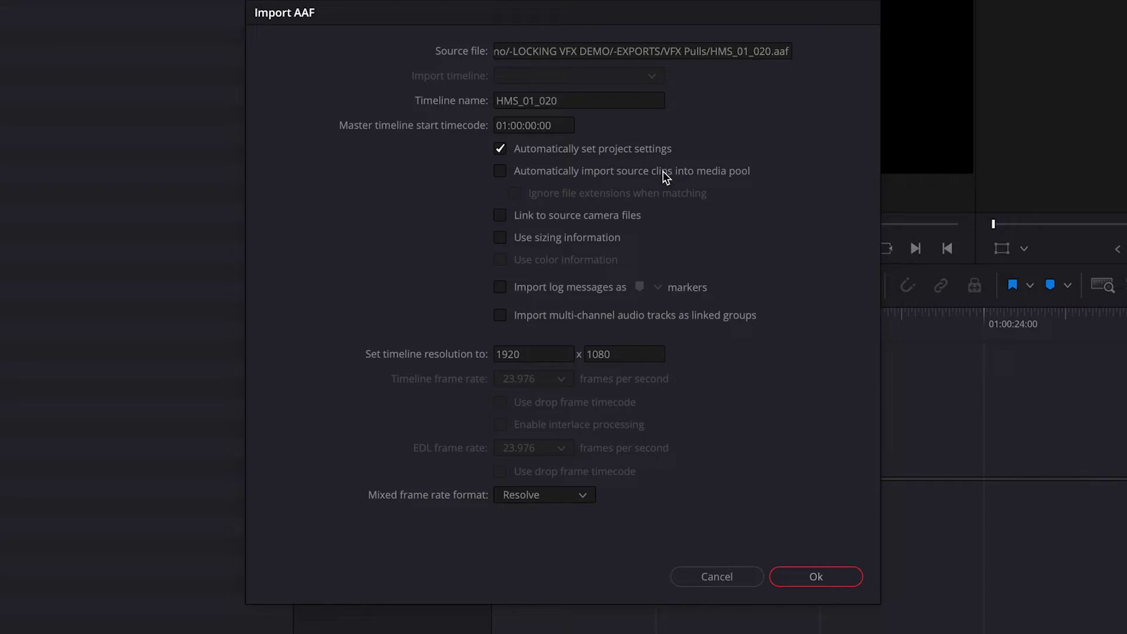
{"action": "left_click", "coordinate": [500, 215]}
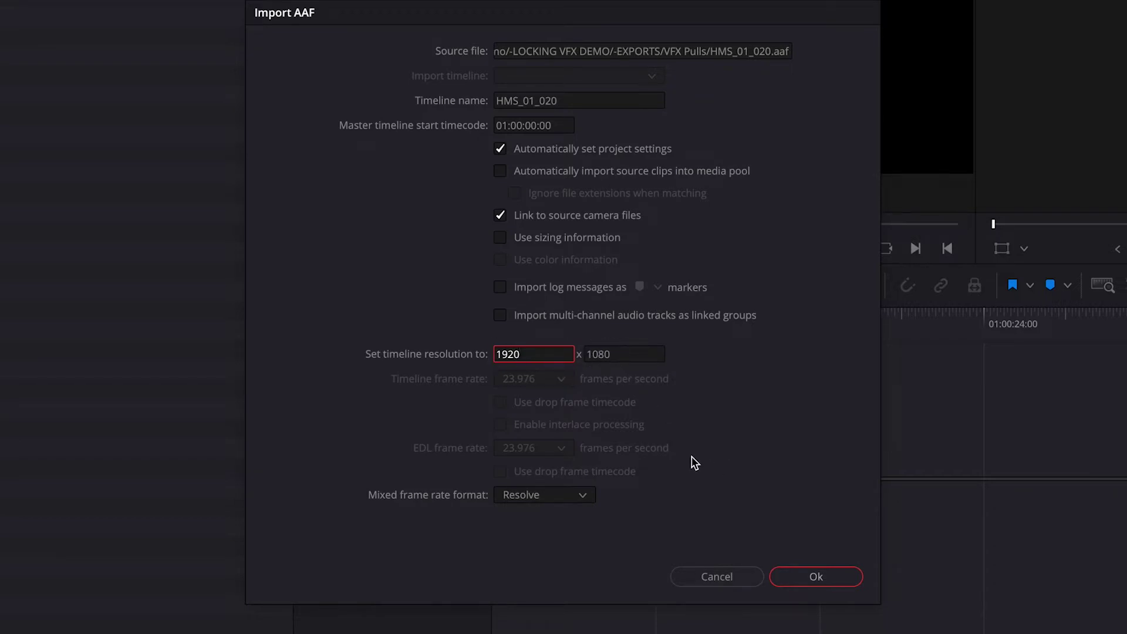
{"action": "left_click", "coordinate": [808, 575]}
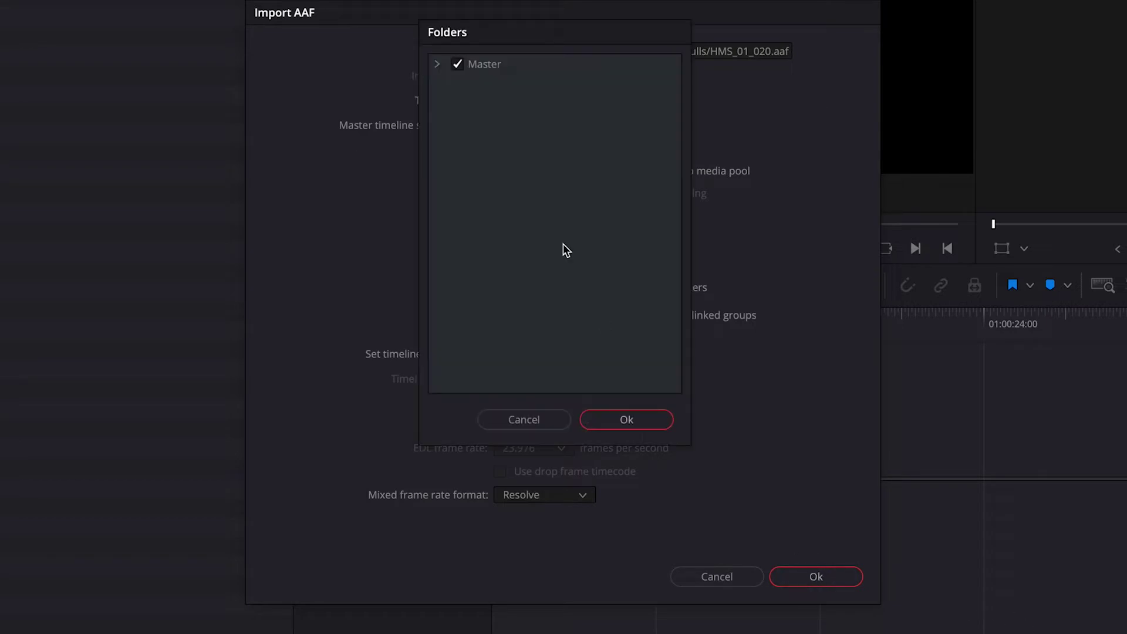
Exclude the VFX AAFs bin from the searched folders and complete the HMS_01_020 import.
{"action": "left_click", "coordinate": [436, 65]}
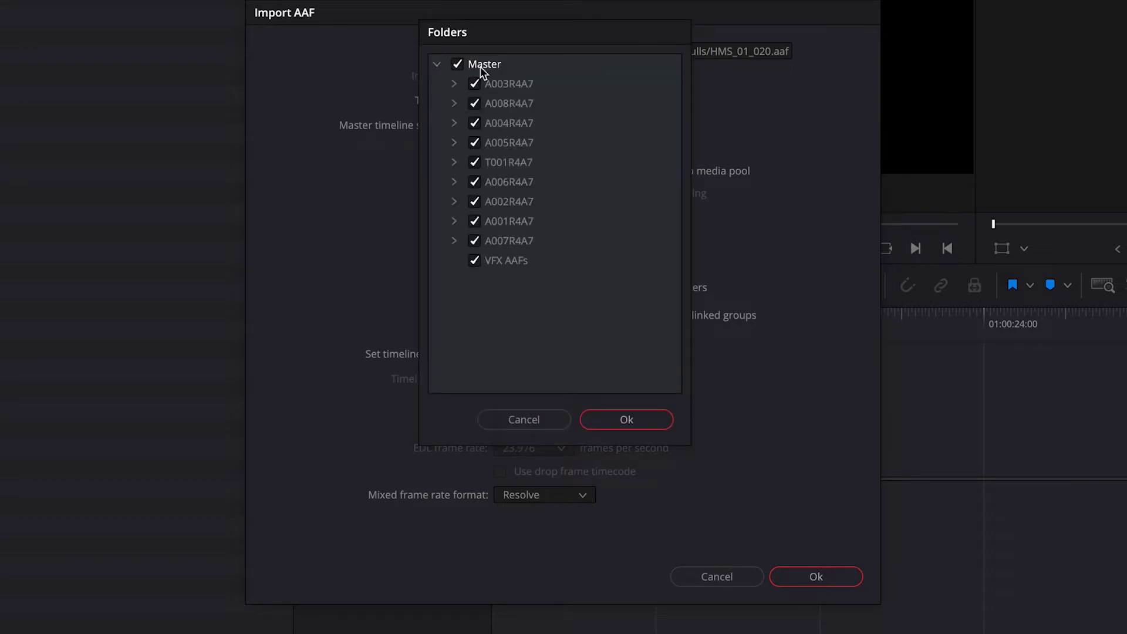
{"action": "left_click_drag", "start_coordinate": [536, 40], "coordinate": [803, 62]}
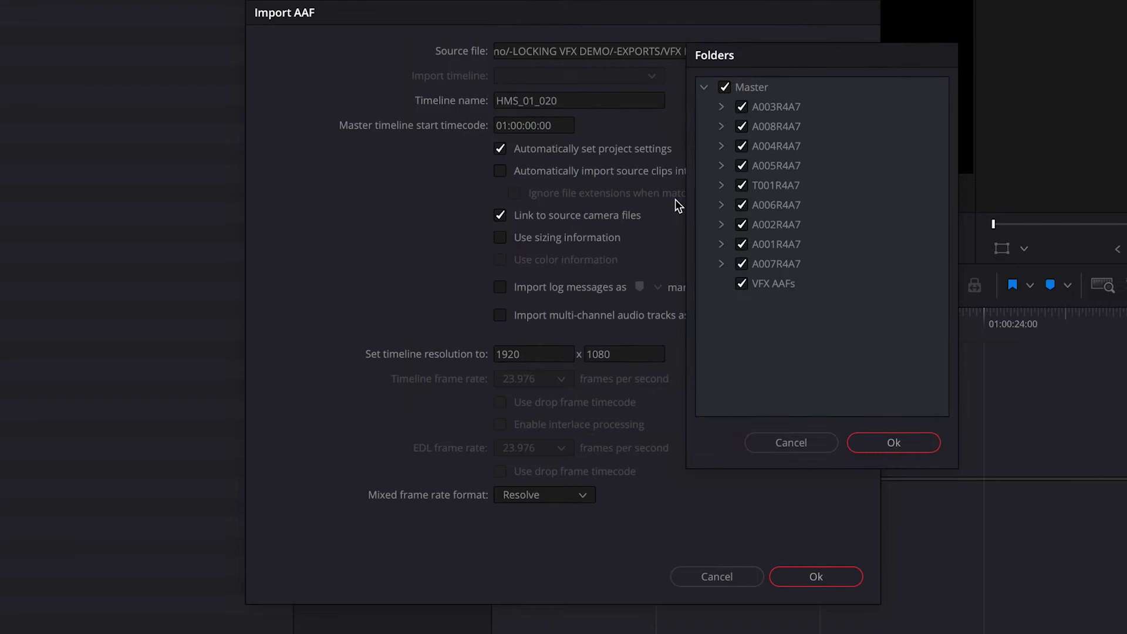
{"action": "left_click_drag", "start_coordinate": [675, 54], "coordinate": [358, 6]}
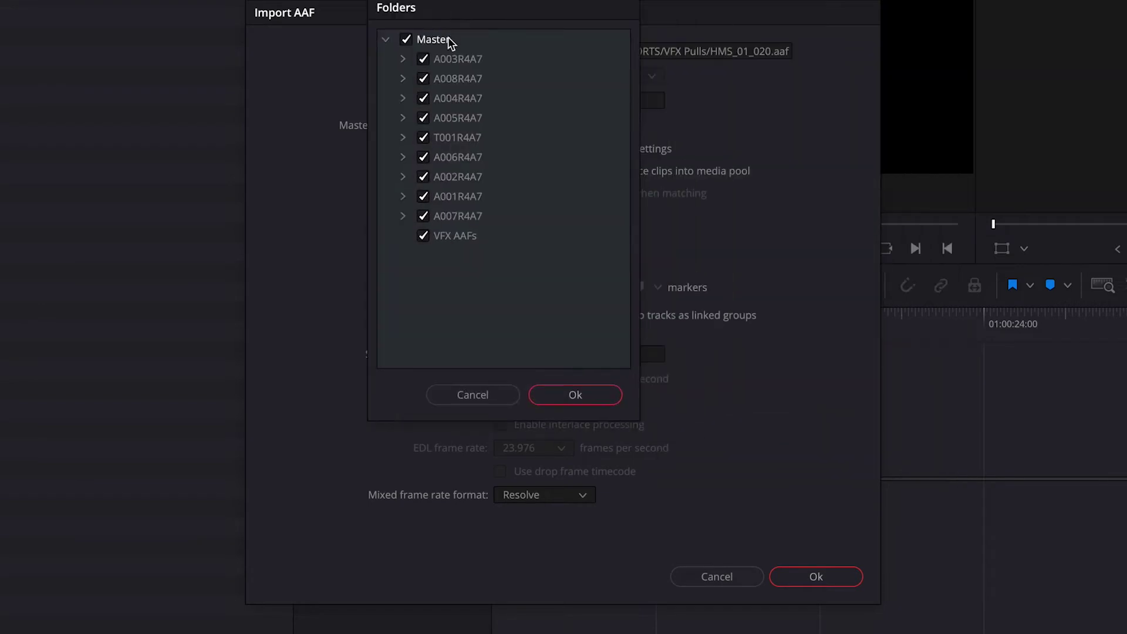
{"action": "left_click", "coordinate": [448, 235]}
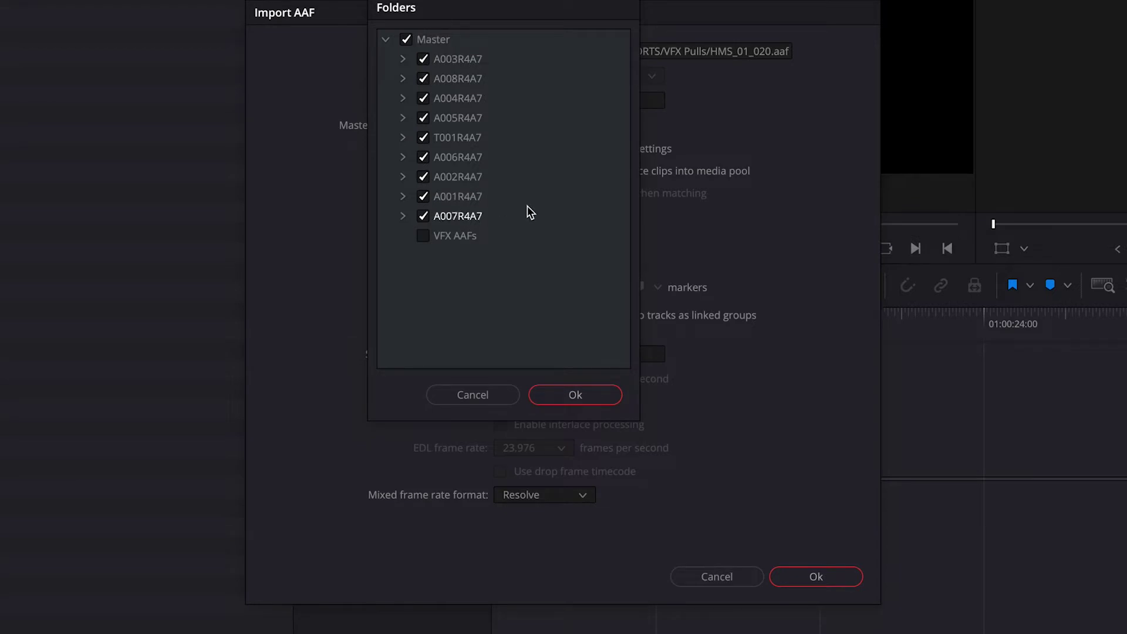
{"action": "left_click", "coordinate": [575, 394]}
{"action": "left_click", "coordinate": [816, 576]}
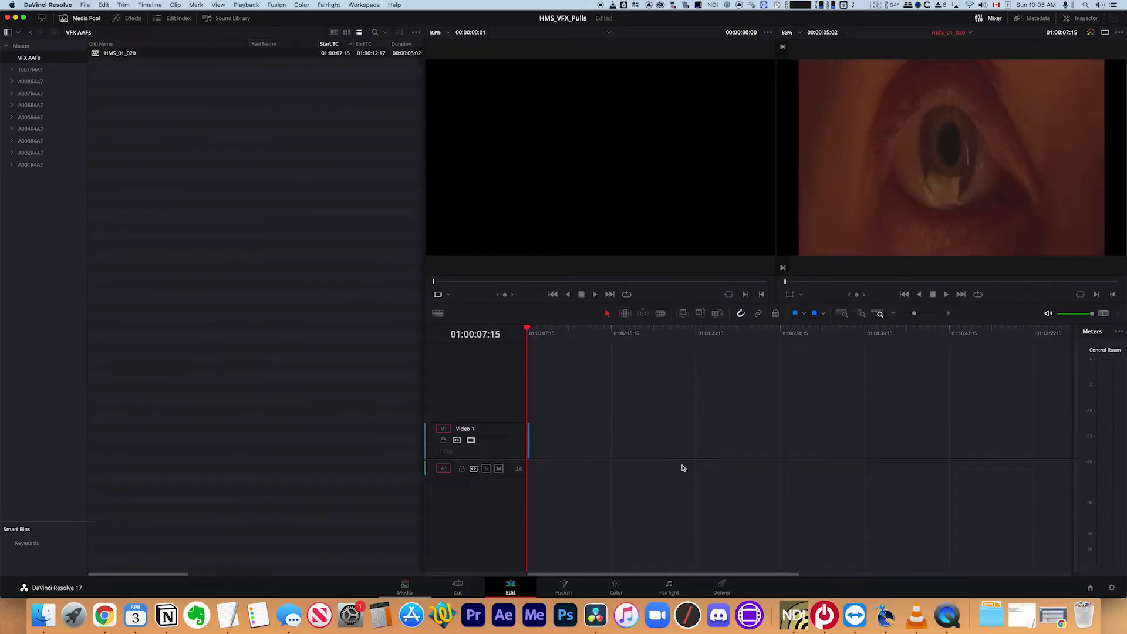
Save the HMS_VFX_Pulls project and scrub through clip 1G-1 on the HMS_01_020 timeline.
{"action": "key", "text": "super+s"}
{"action": "scroll", "coordinate": [581, 346], "scroll_direction": "up", "scroll_amount": 5}
{"action": "left_click_drag", "start_coordinate": [634, 335], "coordinate": [526, 337]}
{"action": "scroll", "coordinate": [581, 340], "scroll_direction": "down", "scroll_amount": 2}
{"action": "scroll", "coordinate": [595, 344], "scroll_direction": "up", "scroll_amount": 2}
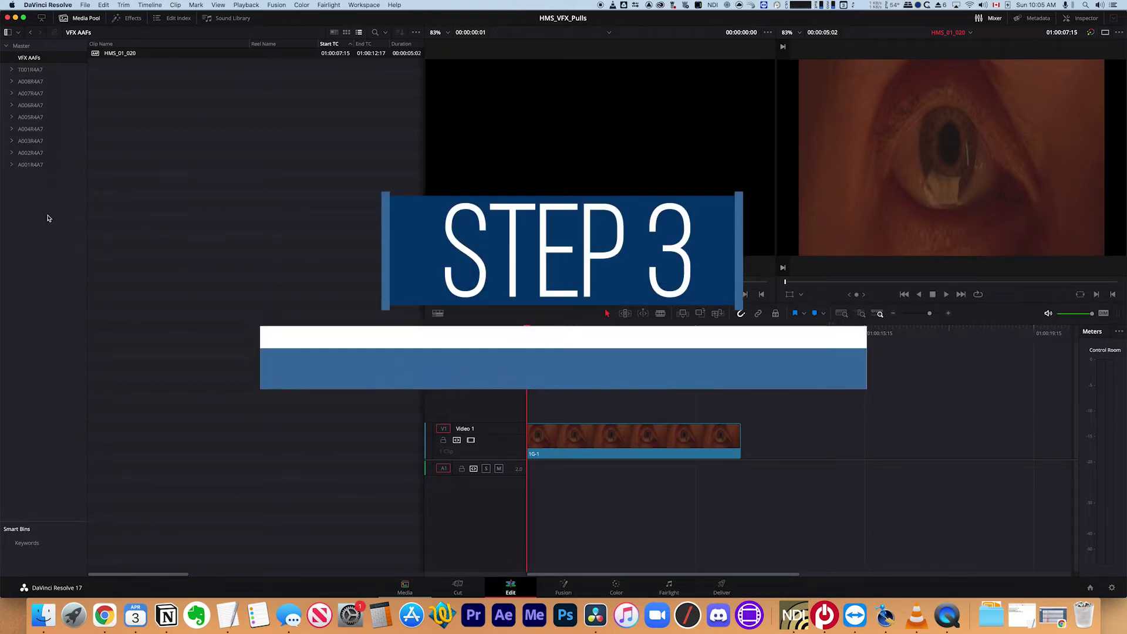
Create a VFX REFs bin, move it to the top level under Master, and go to the Media page.
{"action": "key", "text": "super+shift+n"}
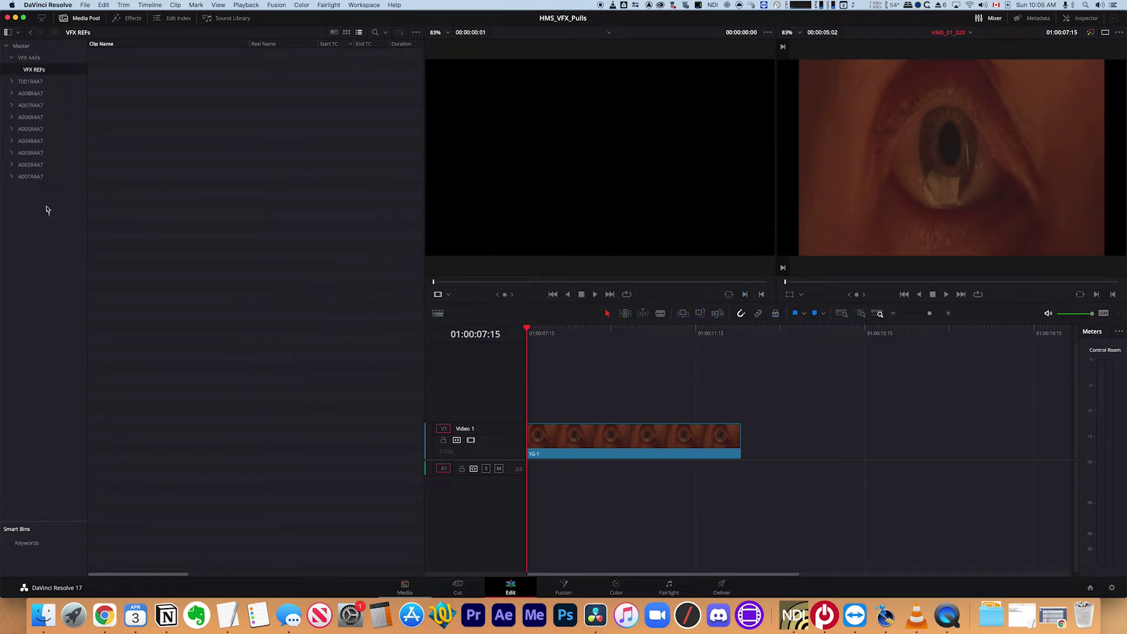
{"action": "left_click_drag", "start_coordinate": [35, 69], "coordinate": [22, 46]}
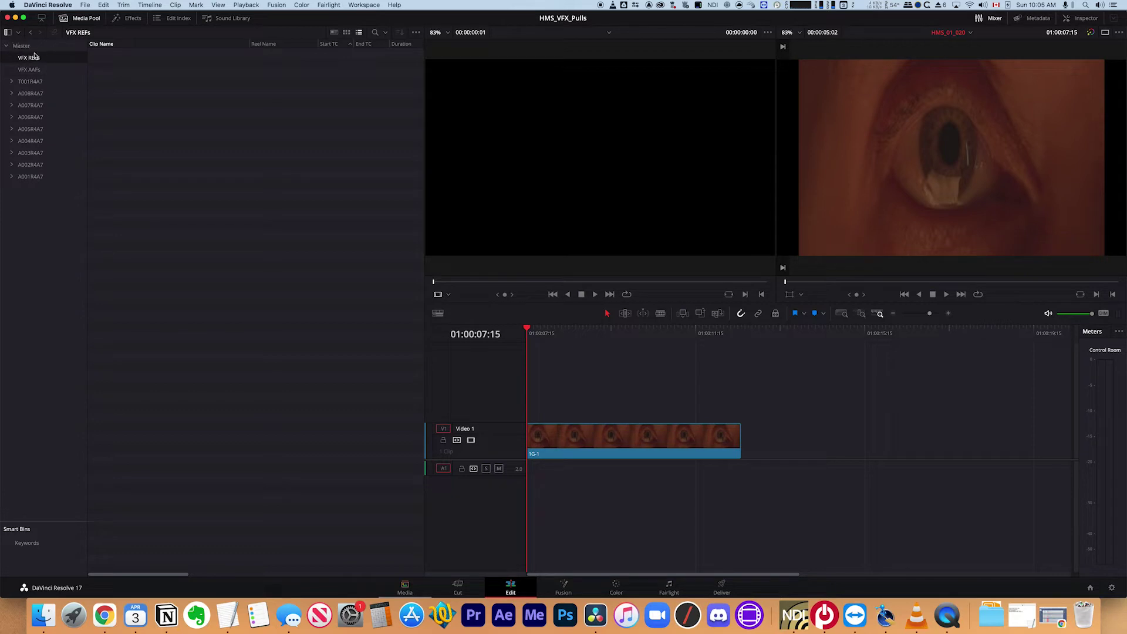
{"action": "left_click", "coordinate": [413, 586]}
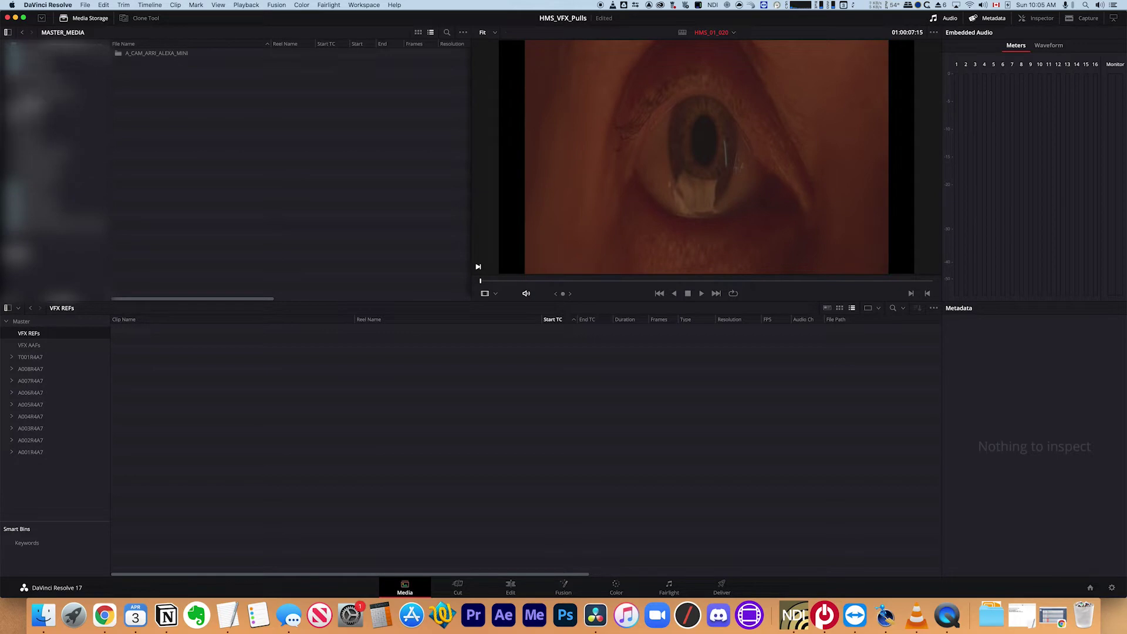
From the VFX REFs storage folder, add HMS_01_020.mxf as an offline reference clip.
{"action": "left_click", "coordinate": [146, 64]}
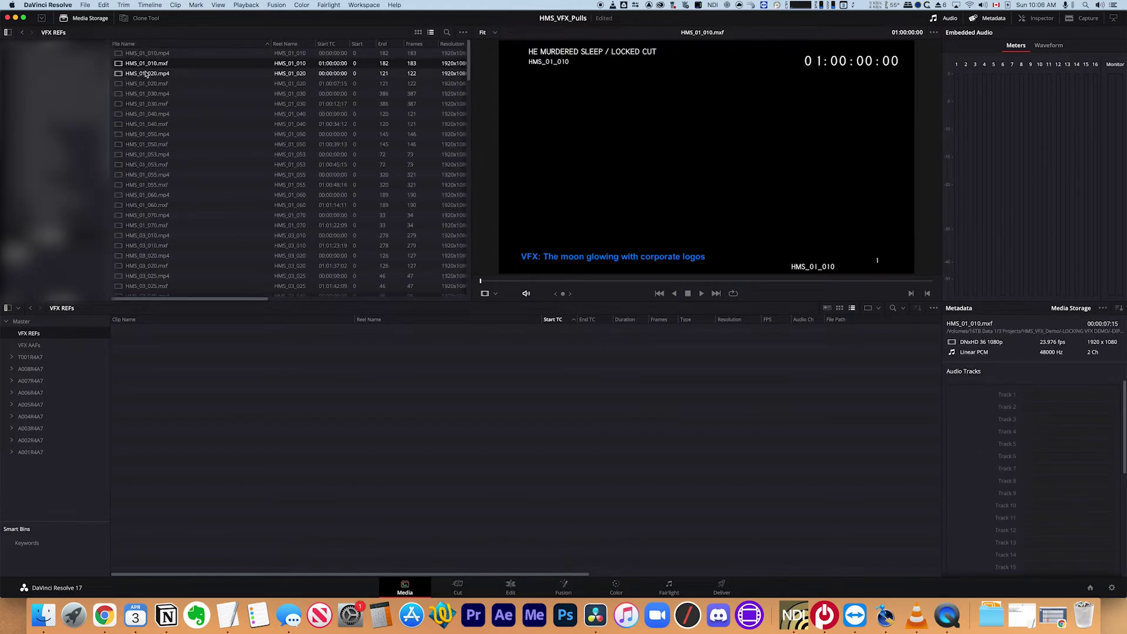
{"action": "left_click", "coordinate": [154, 86]}
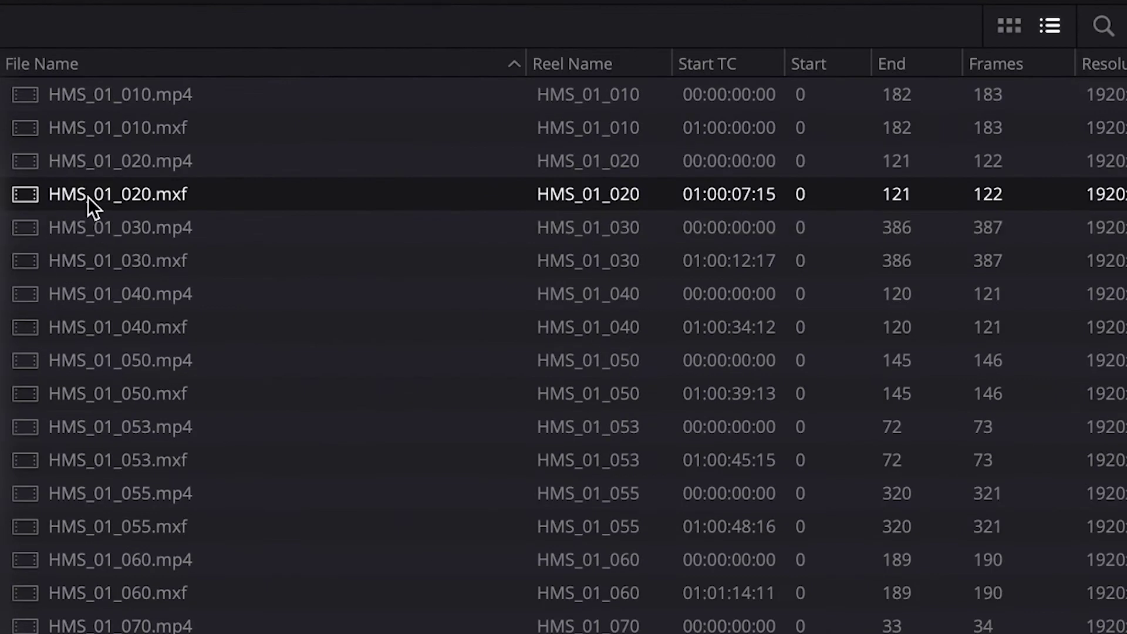
{"action": "right_click", "coordinate": [150, 84]}
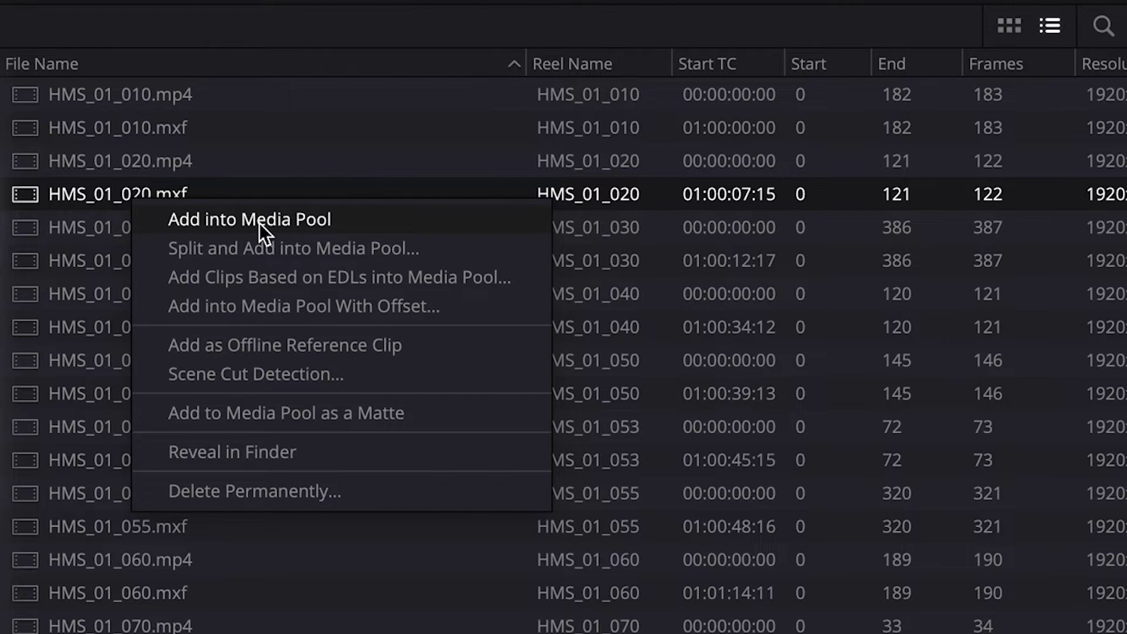
{"action": "left_click", "coordinate": [255, 344]}
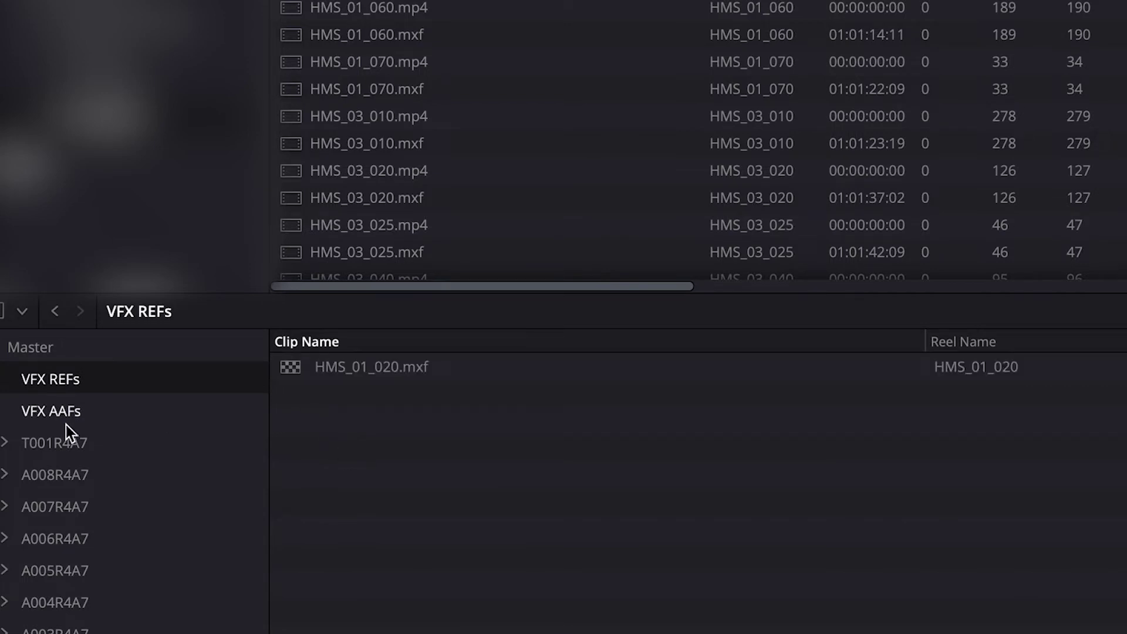
Check the HMS_01_020.mxf reference in the VFX REFs bin, then return to VFX AAFs.
{"action": "left_click", "coordinate": [36, 412]}
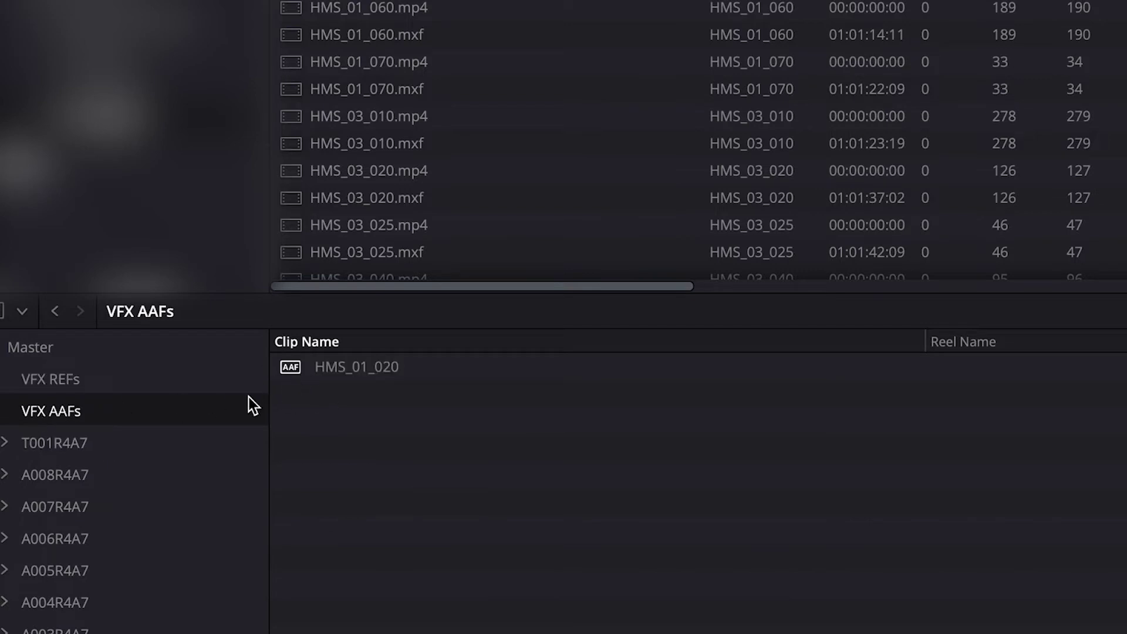
{"action": "left_click", "coordinate": [153, 387]}
{"action": "left_click", "coordinate": [108, 410]}
{"action": "left_click", "coordinate": [101, 386]}
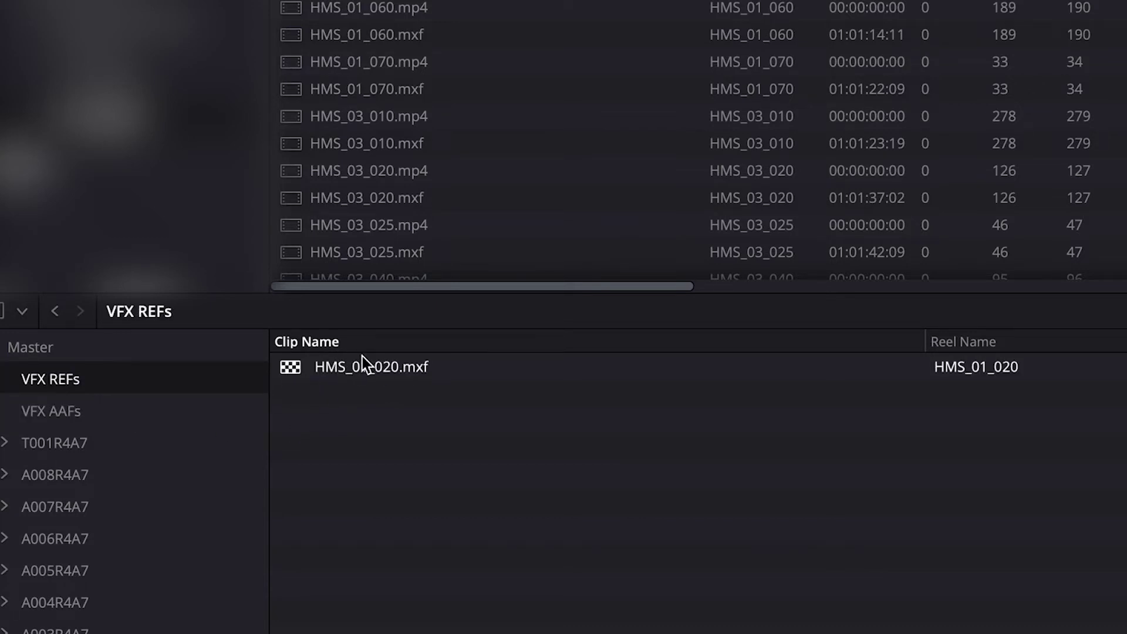
{"action": "left_click", "coordinate": [143, 408]}
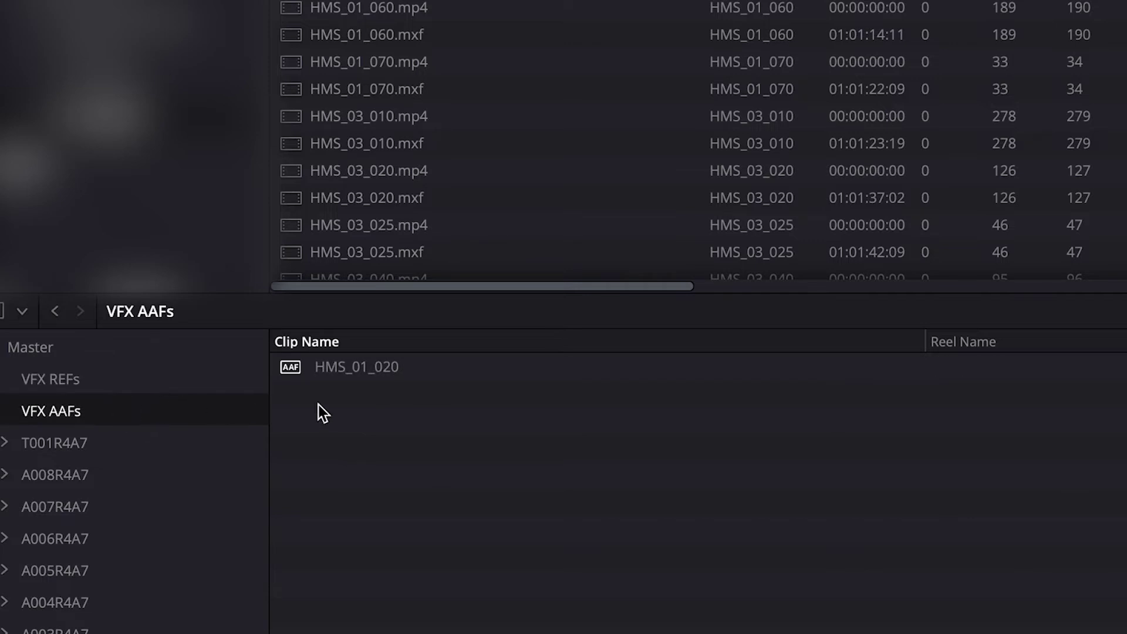
Link the HMS_01_020 timeline to HMS_01_020.mxf as its offline reference clip.
{"action": "right_click", "coordinate": [362, 374]}
{"action": "mouse_move", "coordinate": [439, 385]}
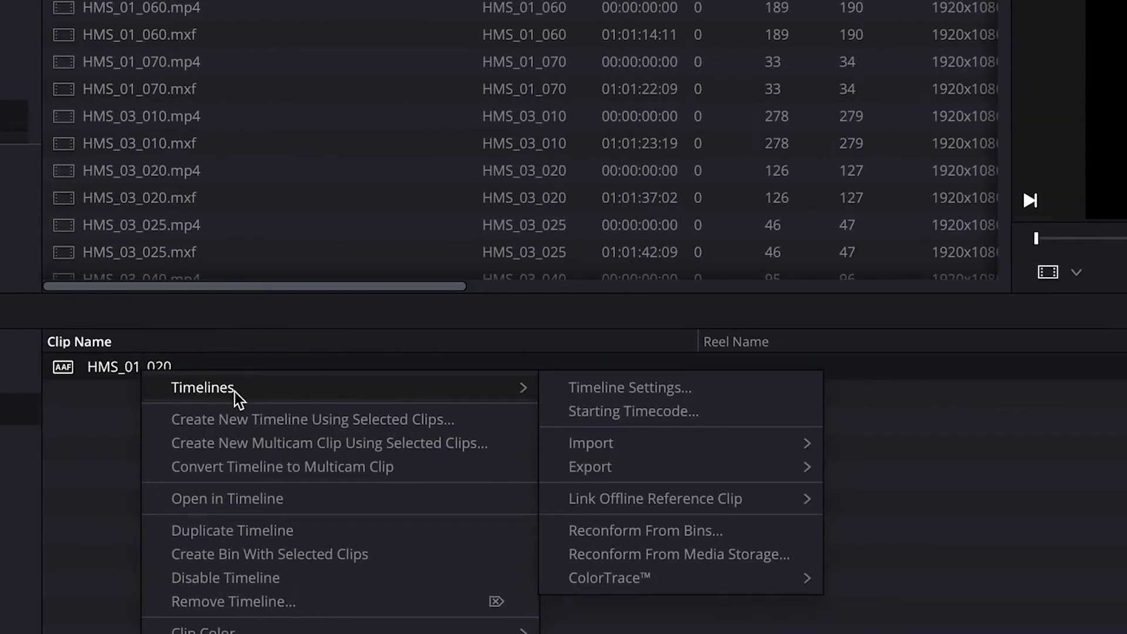
{"action": "mouse_move", "coordinate": [654, 507]}
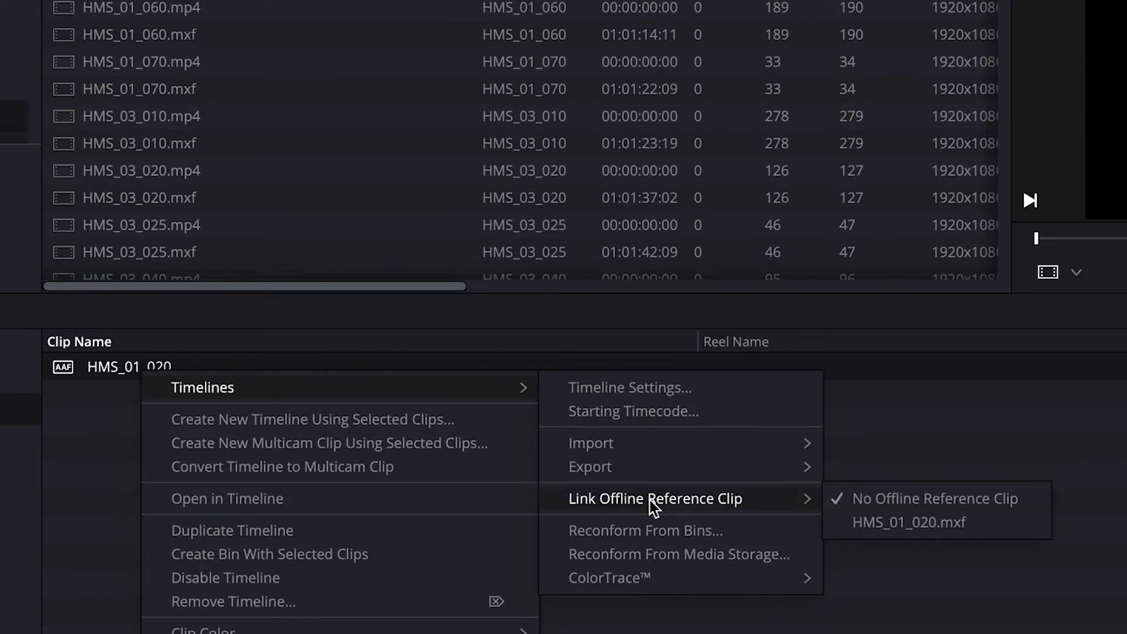
{"action": "left_click", "coordinate": [893, 528]}
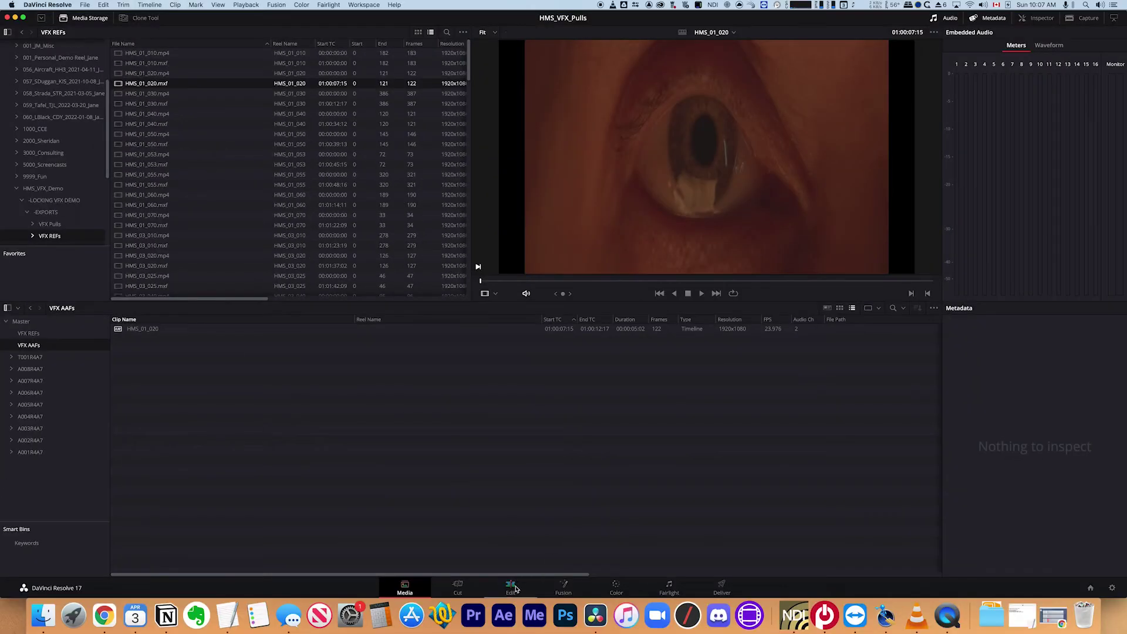
Set the source viewer to Offline and scrub around 01:00:07:22 to confirm the reference matches the edit.
{"action": "left_click", "coordinate": [511, 587]}
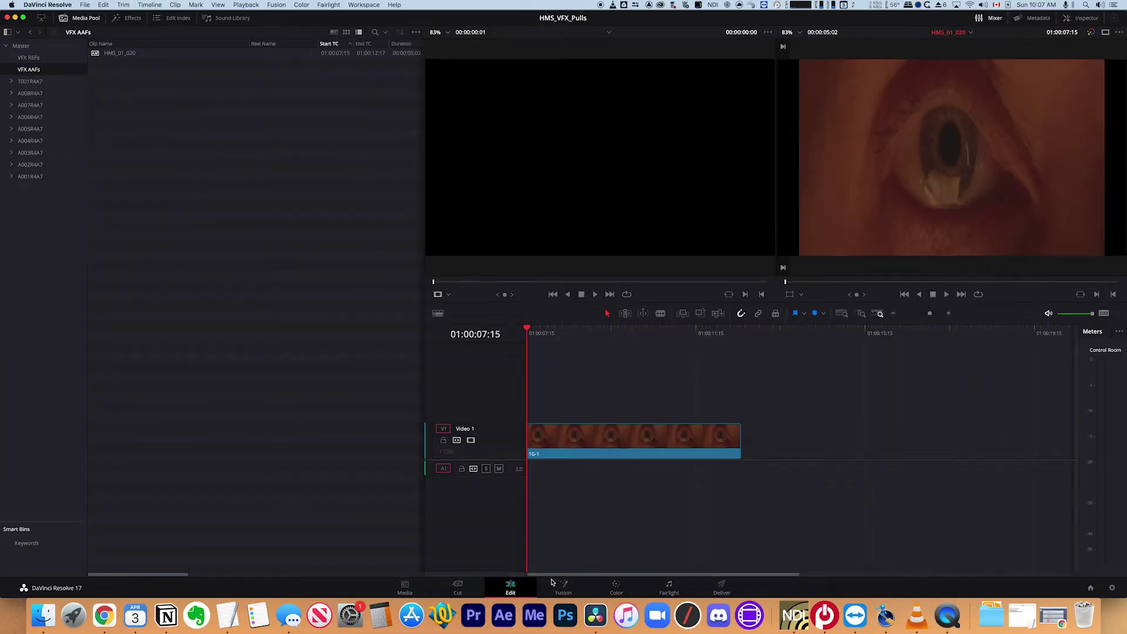
{"action": "left_click_drag", "start_coordinate": [583, 334], "coordinate": [510, 338]}
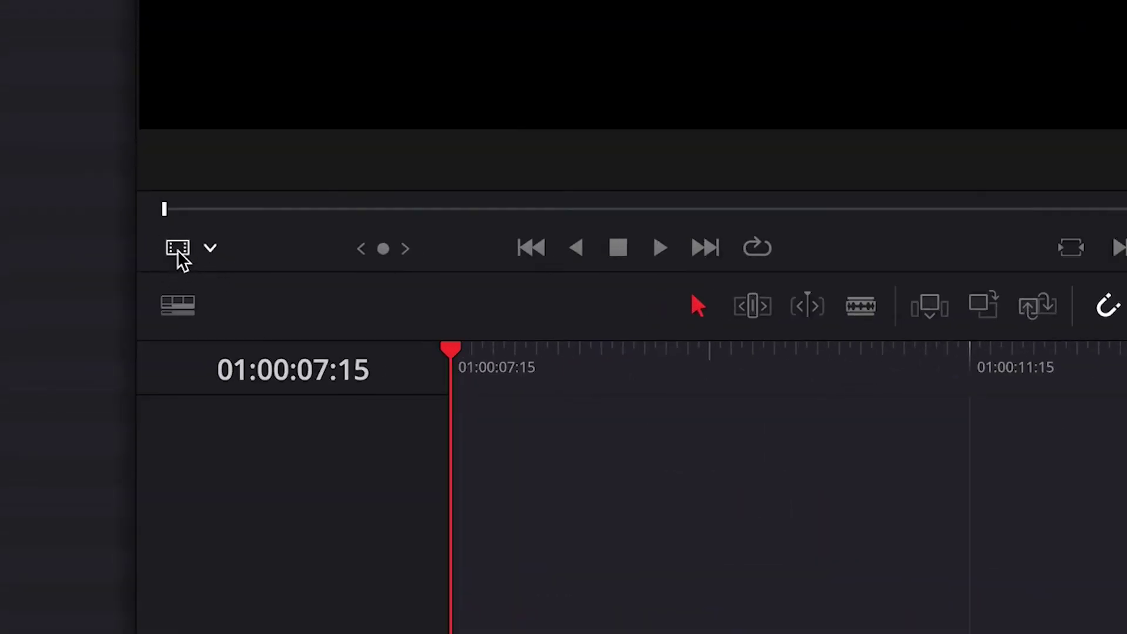
{"action": "left_click", "coordinate": [208, 249]}
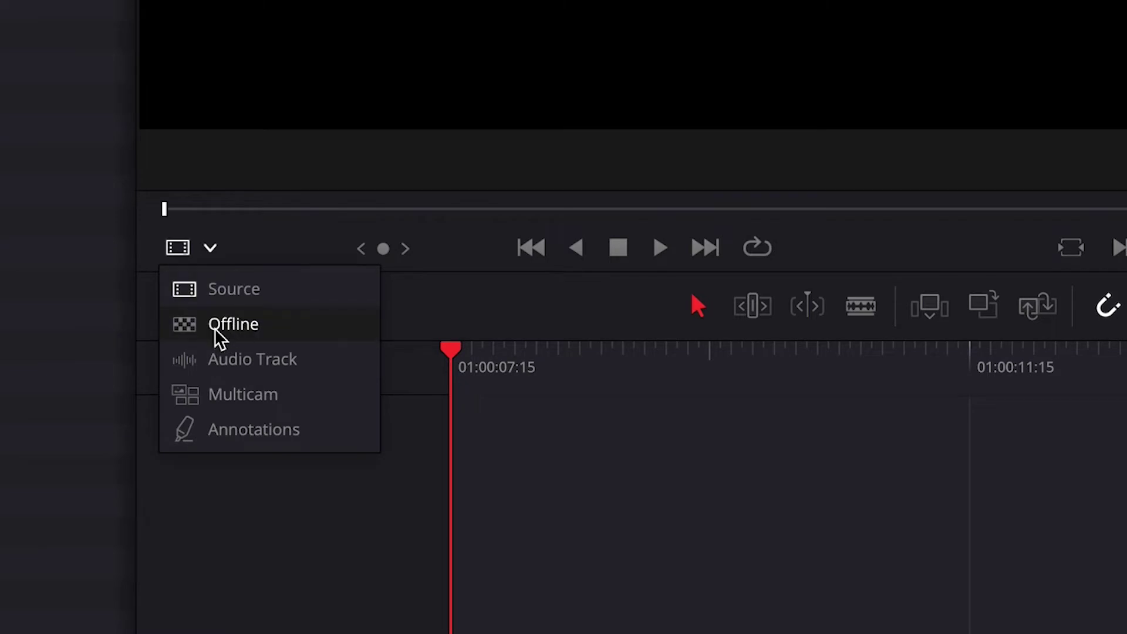
{"action": "left_click", "coordinate": [198, 326]}
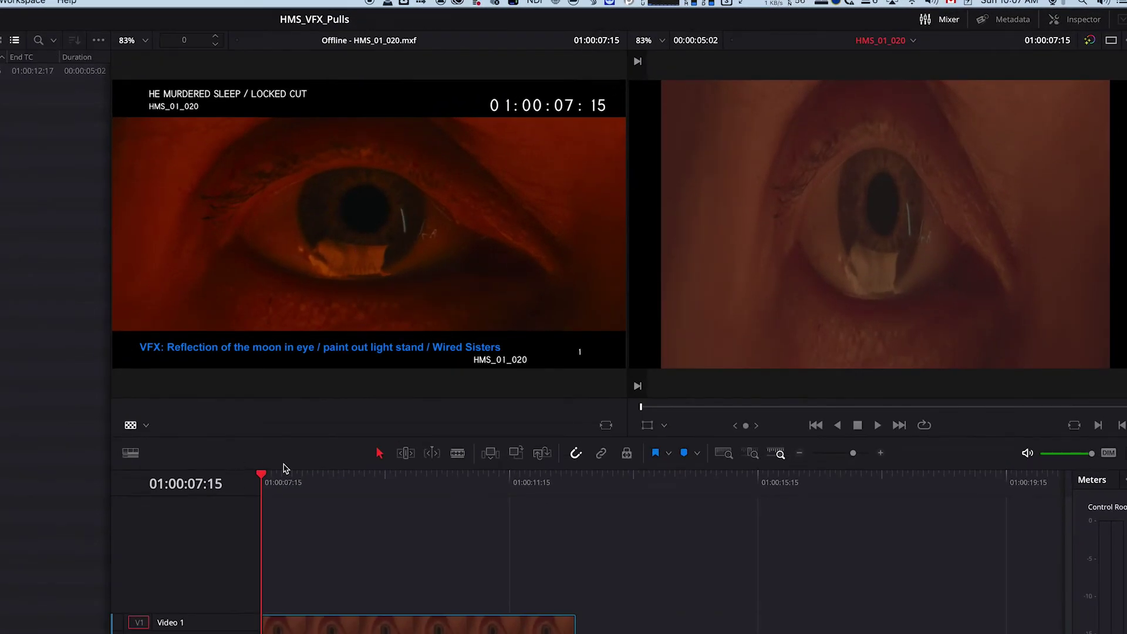
{"action": "left_click", "coordinate": [540, 332]}
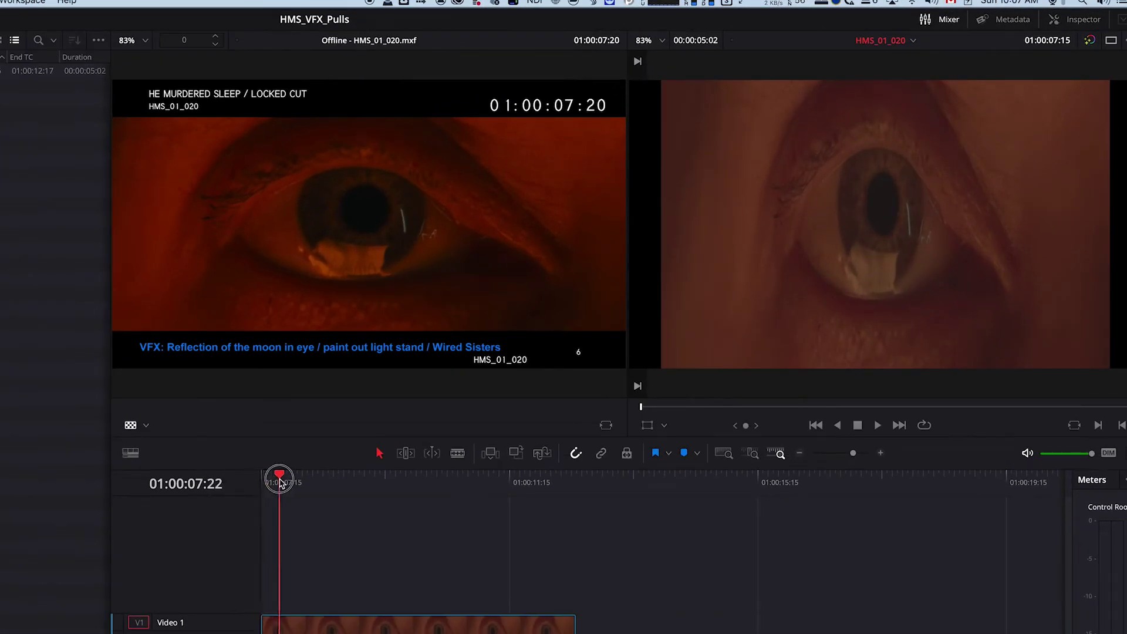
{"action": "mouse_move", "coordinate": [280, 481]}
{"action": "left_mouse_down"}
{"action": "mouse_move", "coordinate": [556, 496]}
{"action": "mouse_move", "coordinate": [388, 501]}
{"action": "mouse_move", "coordinate": [522, 503]}
{"action": "mouse_move", "coordinate": [514, 506]}
{"action": "mouse_move", "coordinate": [327, 502]}
{"action": "left_mouse_up"}
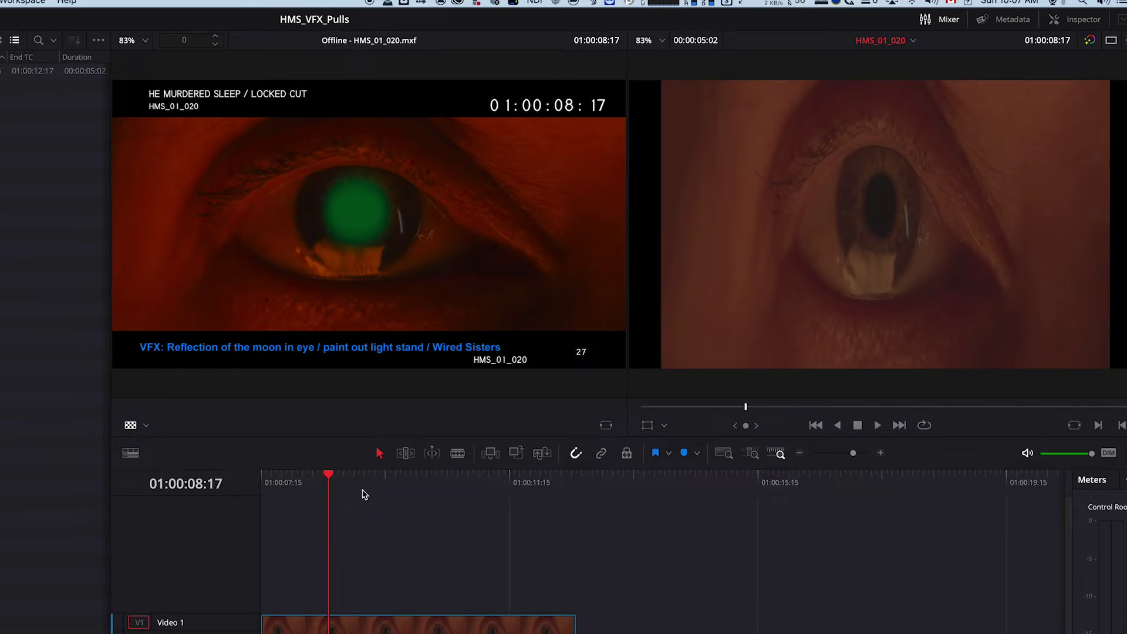
{"action": "left_click_drag", "start_coordinate": [409, 498], "coordinate": [244, 515]}
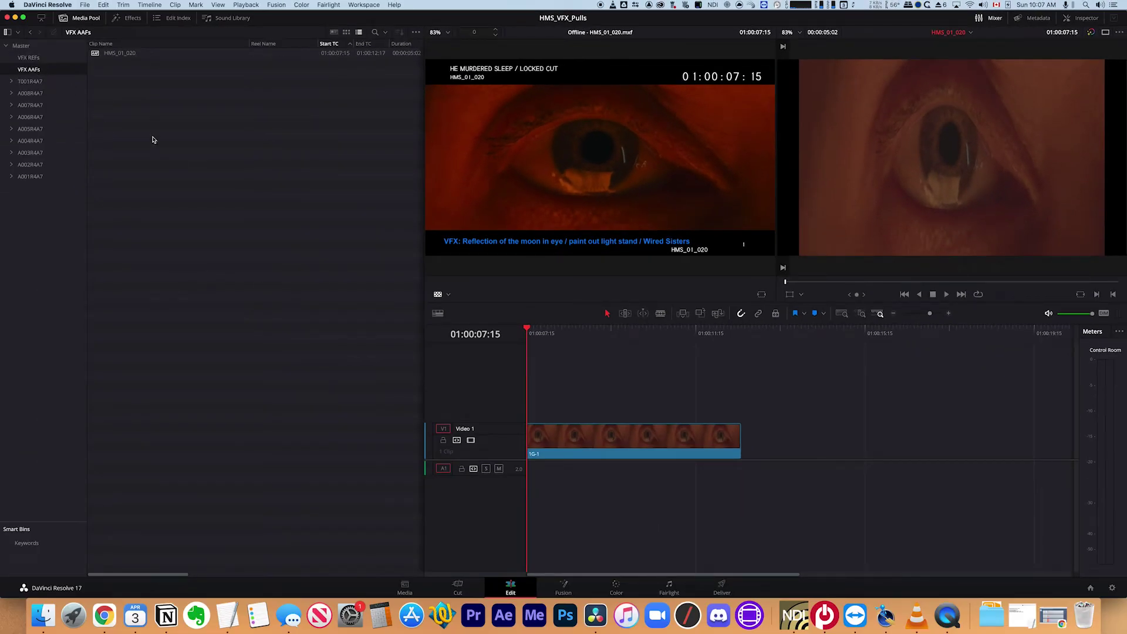
Import HMS_01_040.aaf as a timeline, linked to camera files, without auto-importing source clips.
{"action": "right_click", "coordinate": [199, 114]}
{"action": "left_click", "coordinate": [168, 115]}
{"action": "left_click", "coordinate": [85, 4]}
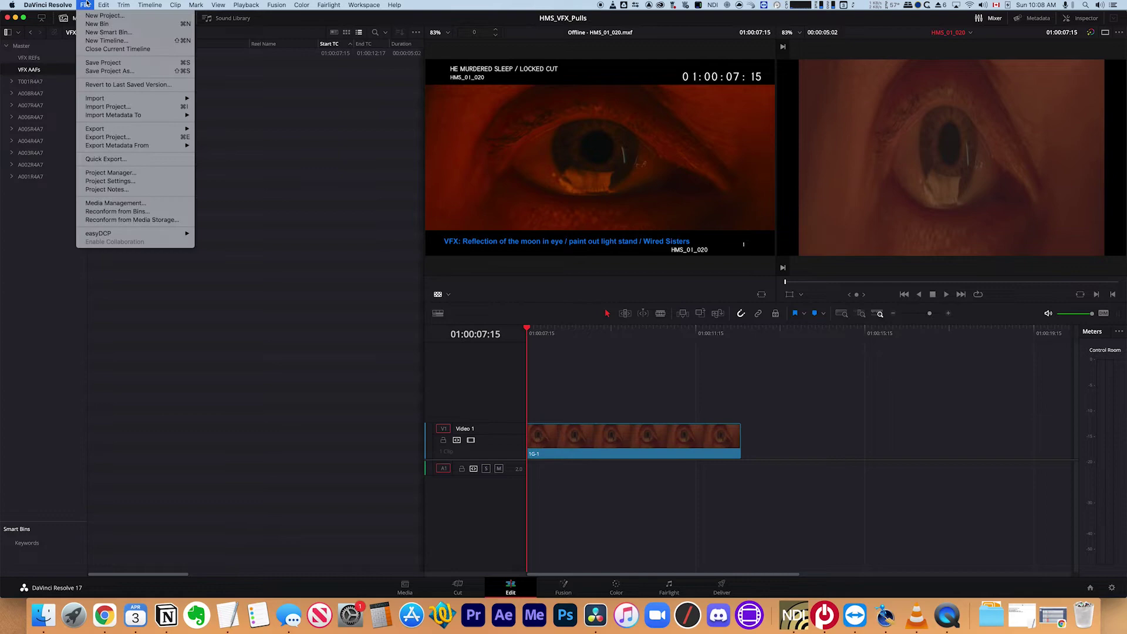
{"action": "mouse_move", "coordinate": [115, 99]}
{"action": "left_click", "coordinate": [221, 124]}
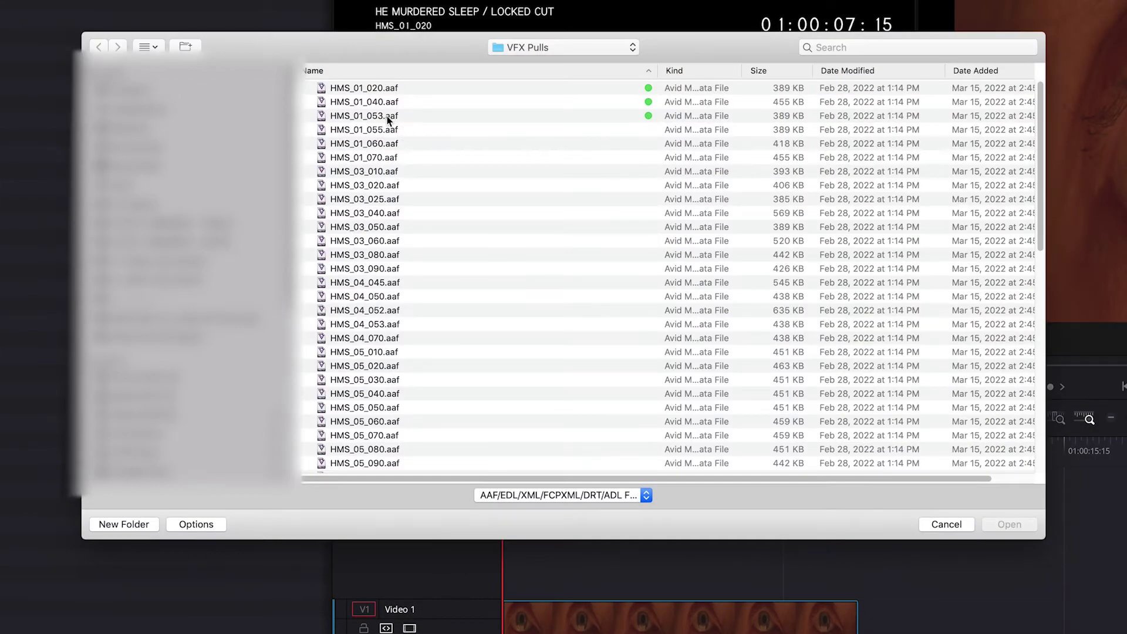
{"action": "left_click", "coordinate": [384, 102]}
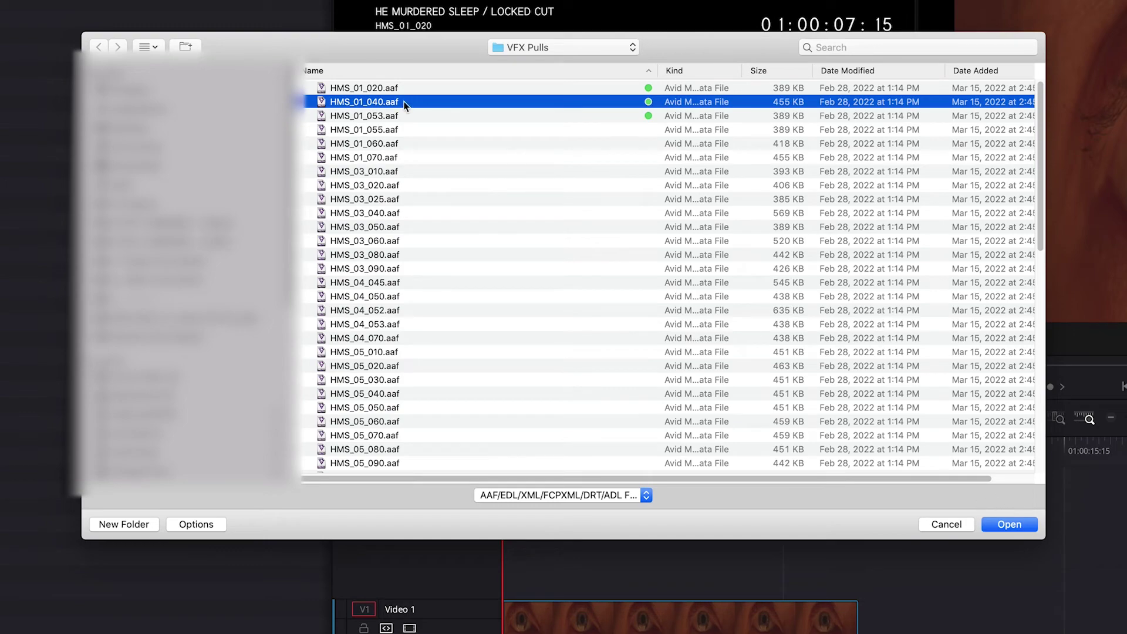
{"action": "left_click", "coordinate": [1009, 524]}
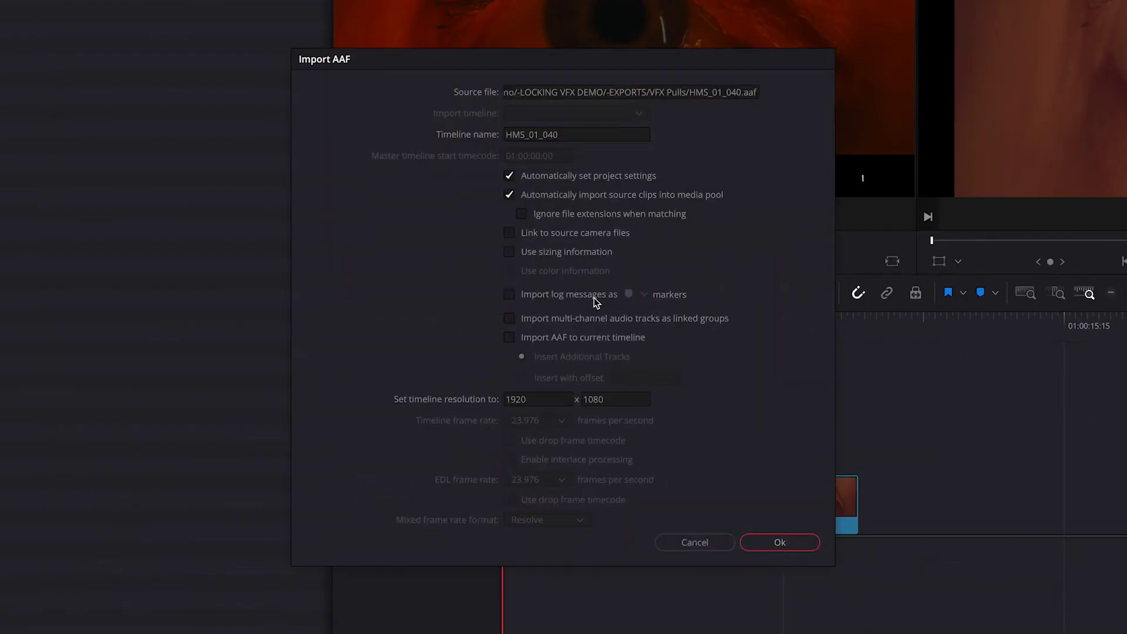
{"action": "left_click", "coordinate": [509, 195]}
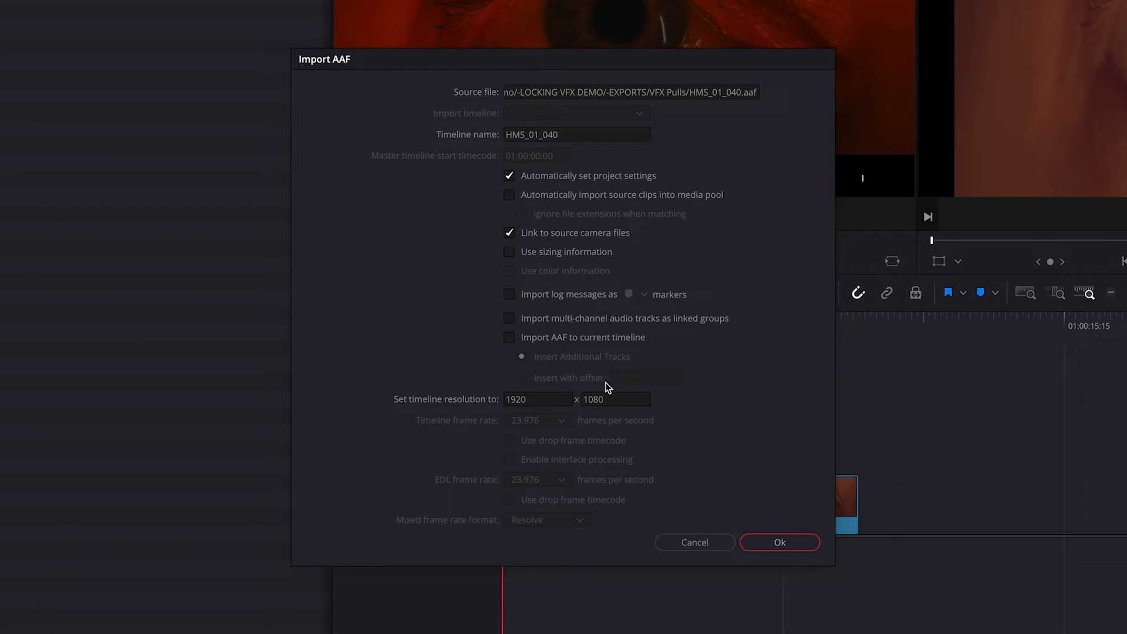
{"action": "left_click", "coordinate": [769, 539]}
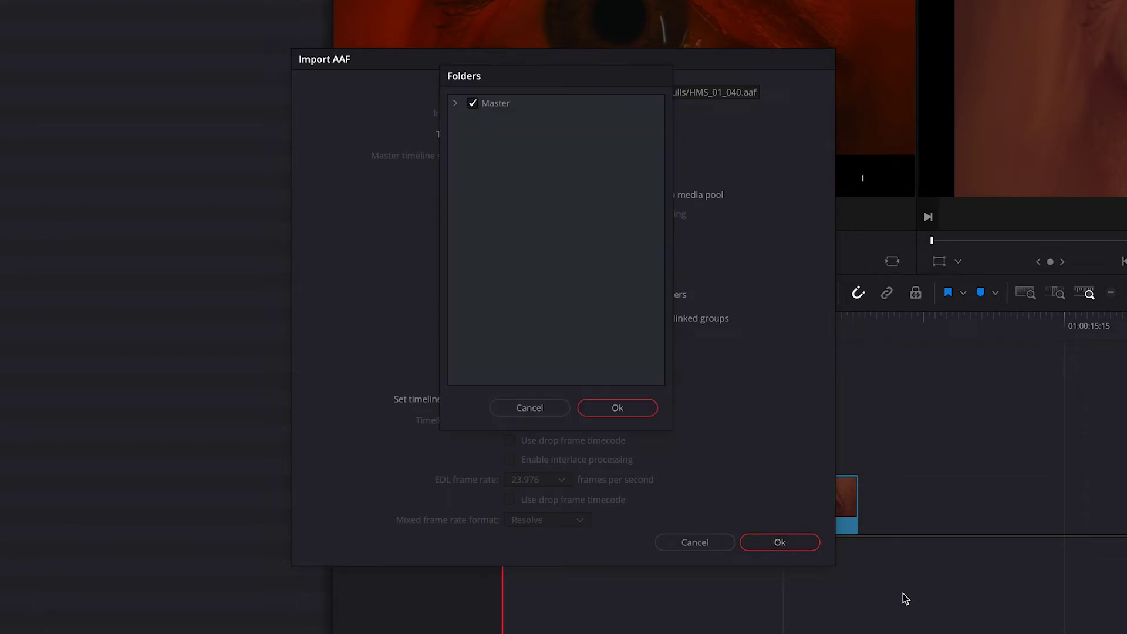
Confirm the Master folders to finish the import, then scrub through the HMS_01_040 shot.
{"action": "left_click", "coordinate": [455, 104]}
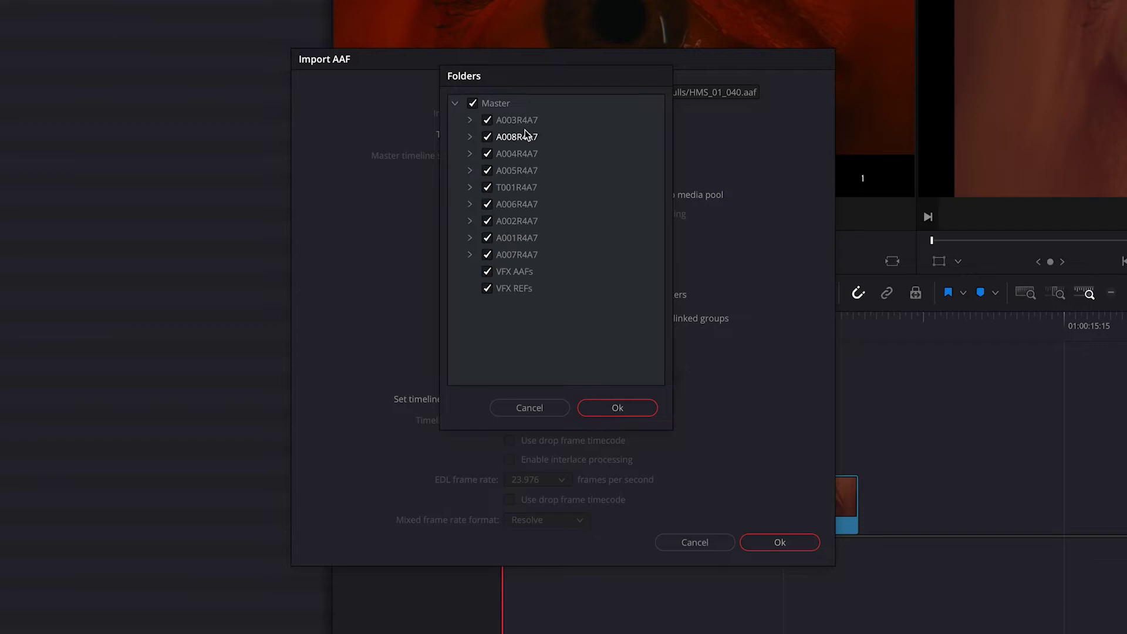
{"action": "left_click", "coordinate": [615, 414]}
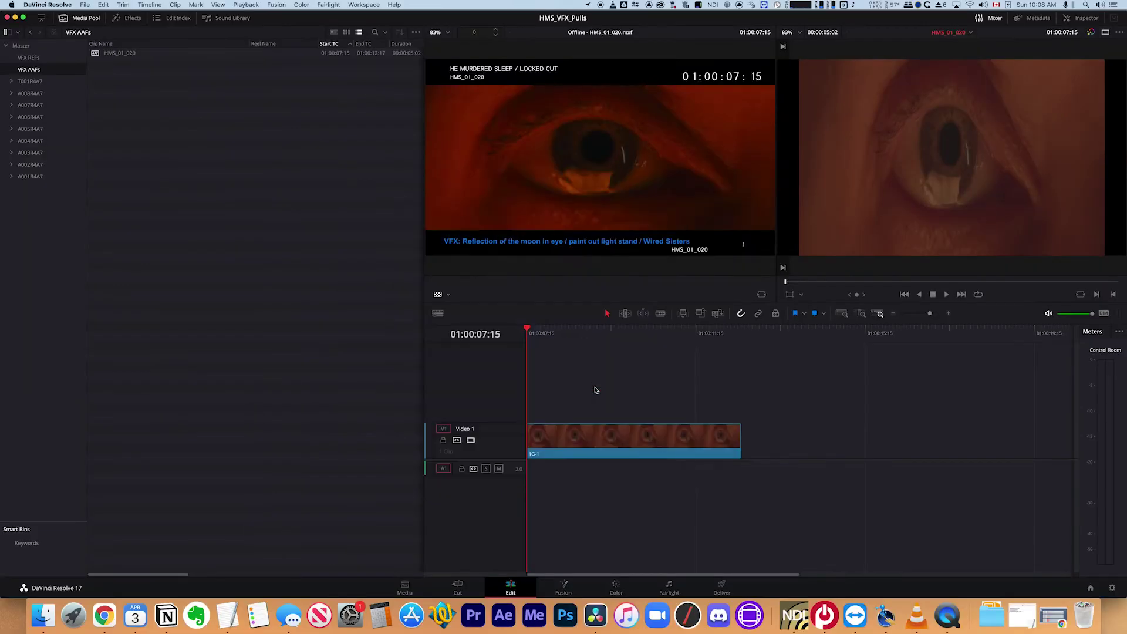
{"action": "left_click", "coordinate": [581, 335]}
{"action": "left_click_drag", "start_coordinate": [592, 340], "coordinate": [526, 370]}
In Media Storage, add HMS_01_040.mxf as an offline reference clip.
{"action": "left_click", "coordinate": [229, 266]}
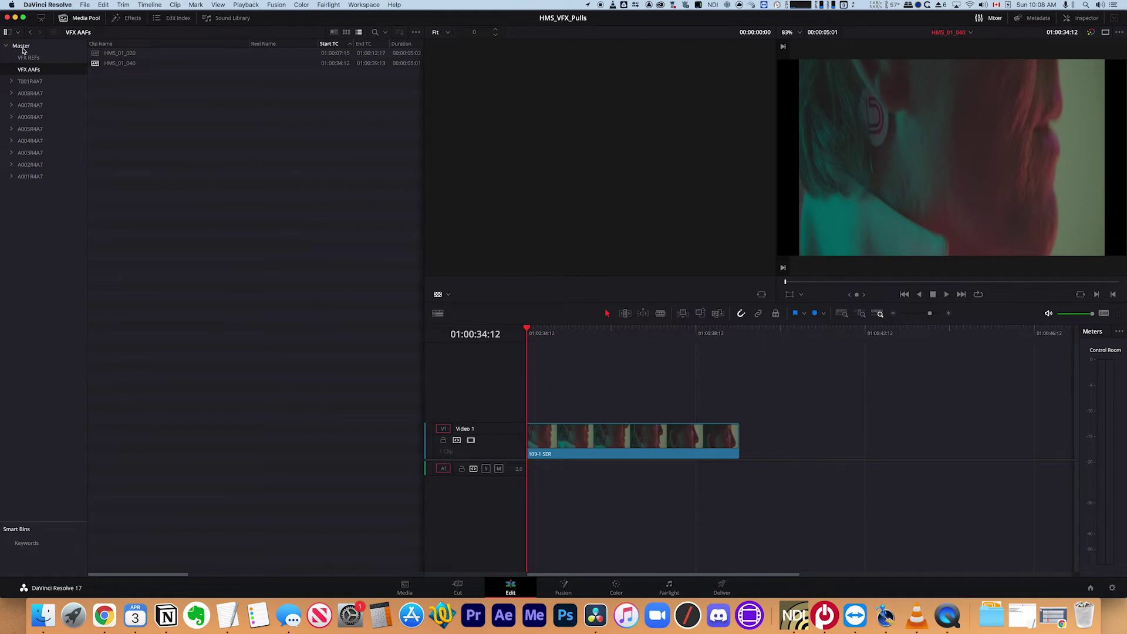
{"action": "key", "text": "shift+2"}
{"action": "key", "text": "Down"}
{"action": "left_click", "coordinate": [162, 125]}
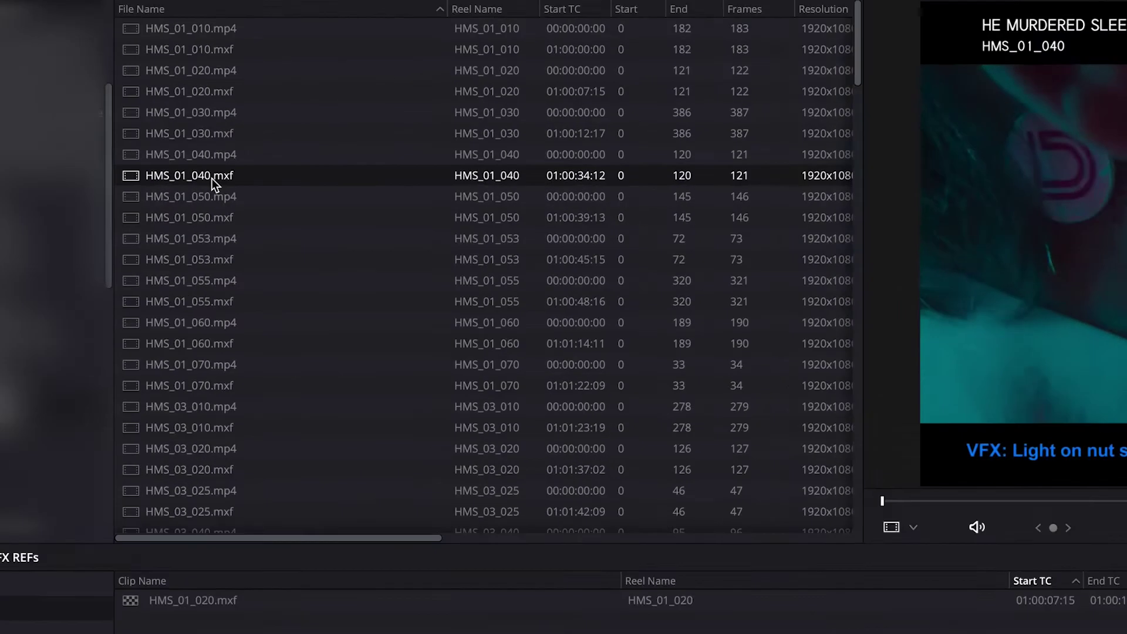
{"action": "right_click", "coordinate": [159, 125]}
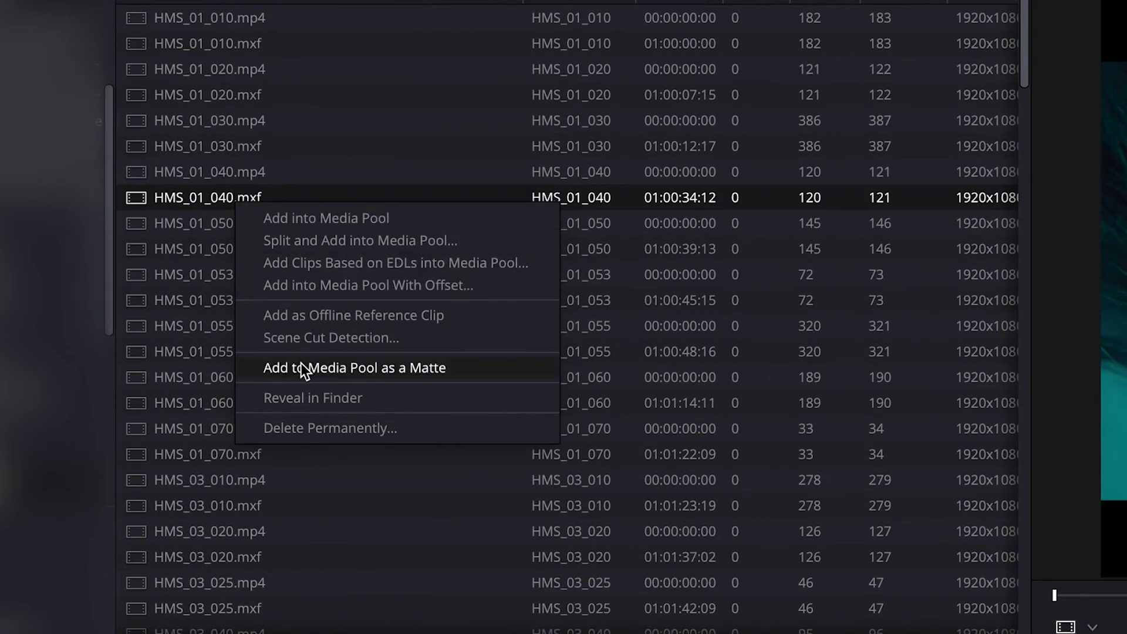
{"action": "left_click", "coordinate": [309, 317]}
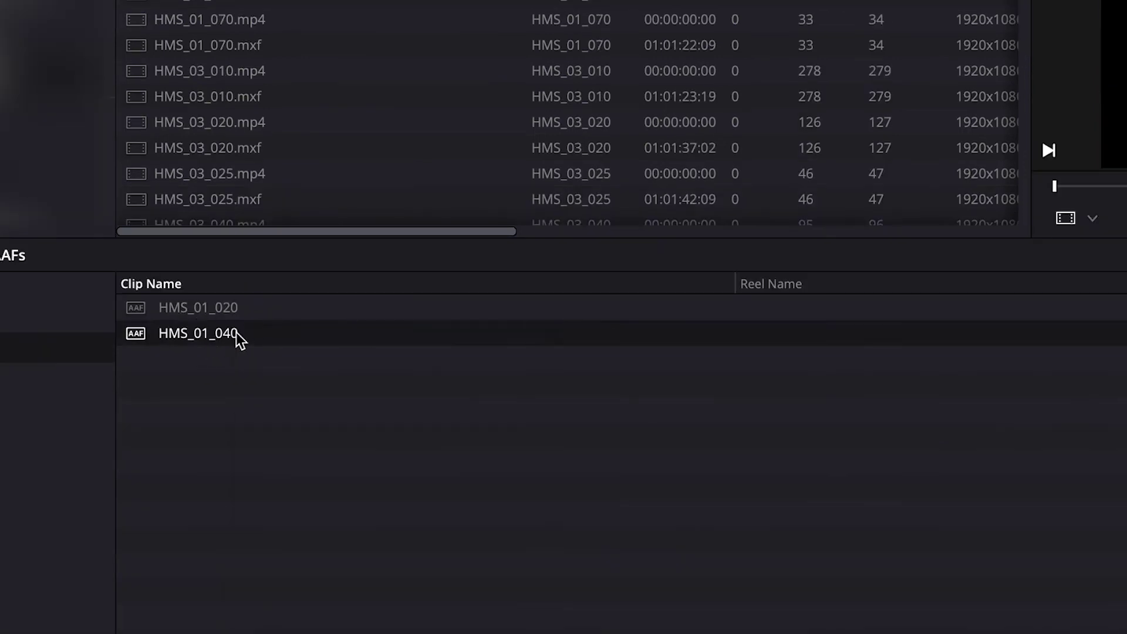
Link the HMS_01_040 timeline to HMS_01_040.mxf and scrub the shot to check sync.
{"action": "right_click", "coordinate": [237, 332]}
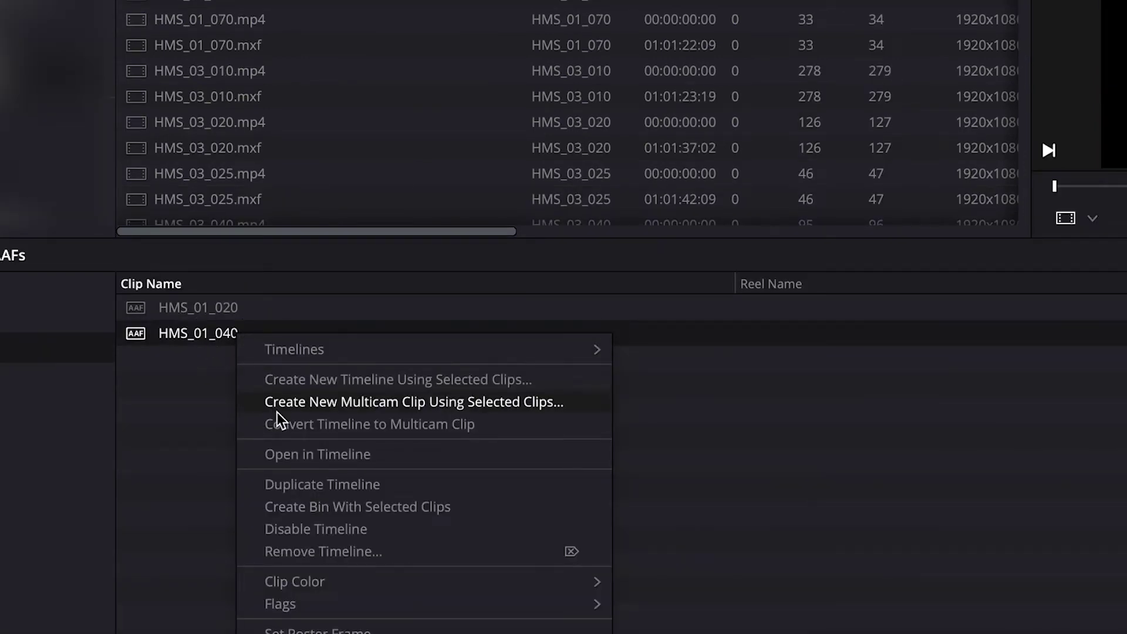
{"action": "mouse_move", "coordinate": [392, 353]}
{"action": "mouse_move", "coordinate": [717, 453]}
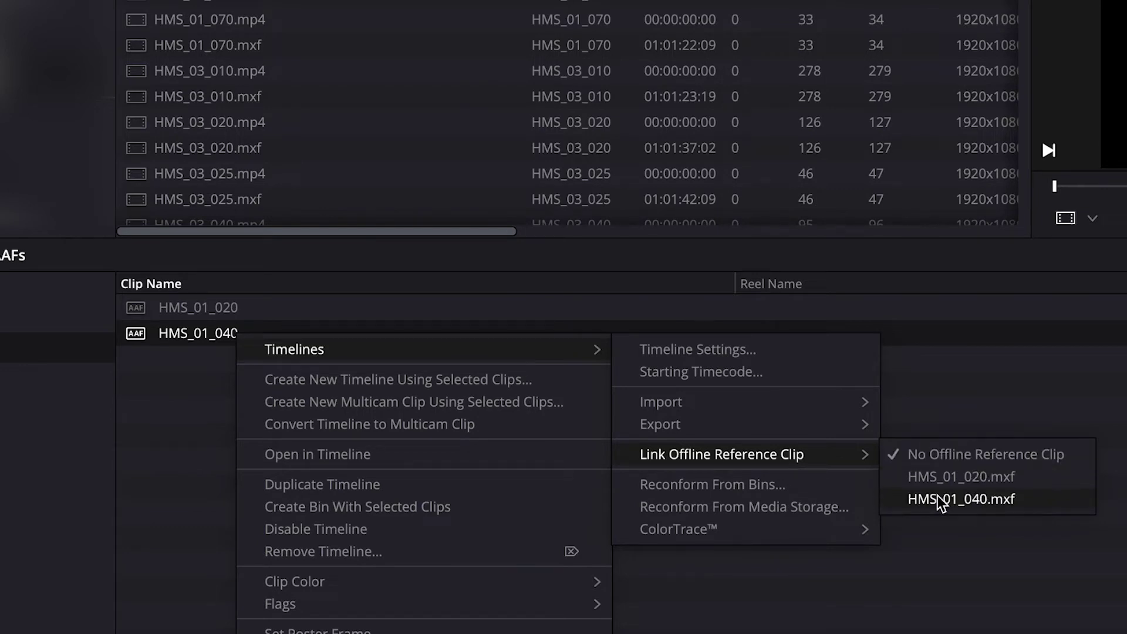
{"action": "left_click", "coordinate": [953, 503]}
{"action": "left_click_drag", "start_coordinate": [533, 336], "coordinate": [673, 340]}
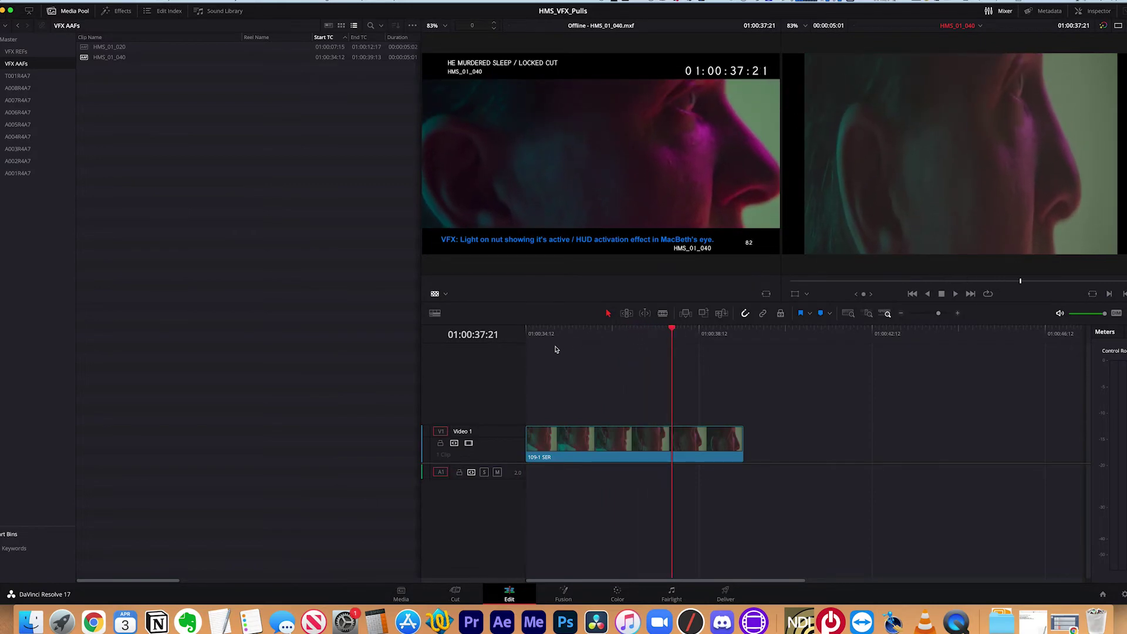
{"action": "left_click_drag", "start_coordinate": [535, 337], "coordinate": [662, 335]}
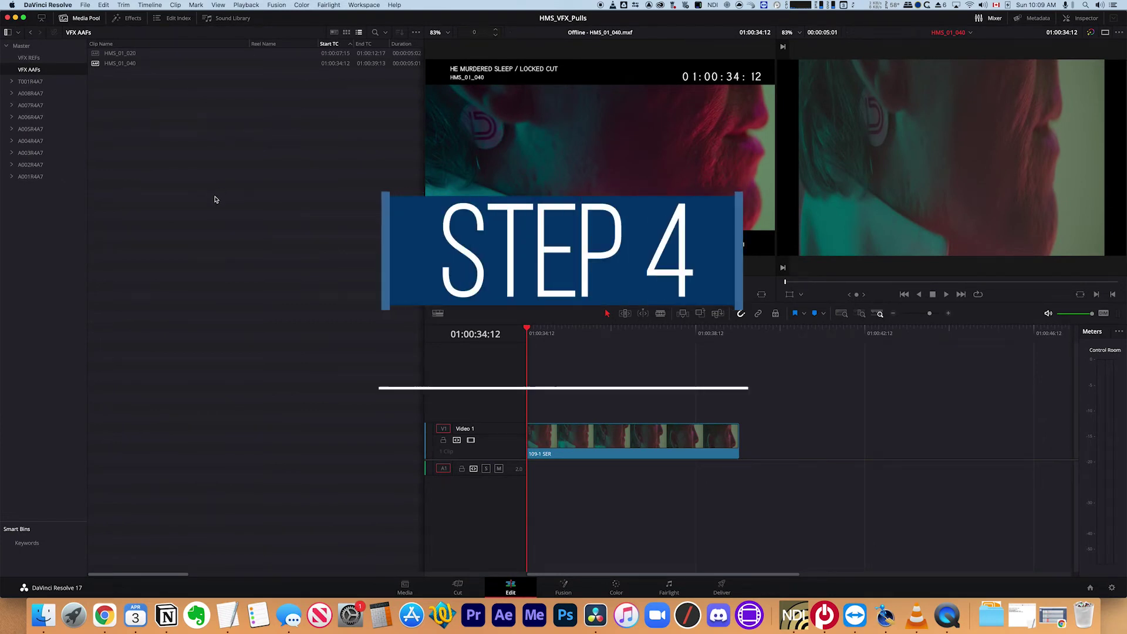
On the Deliver page, set the render to output Individual clips.
{"action": "key", "text": "shift+8"}
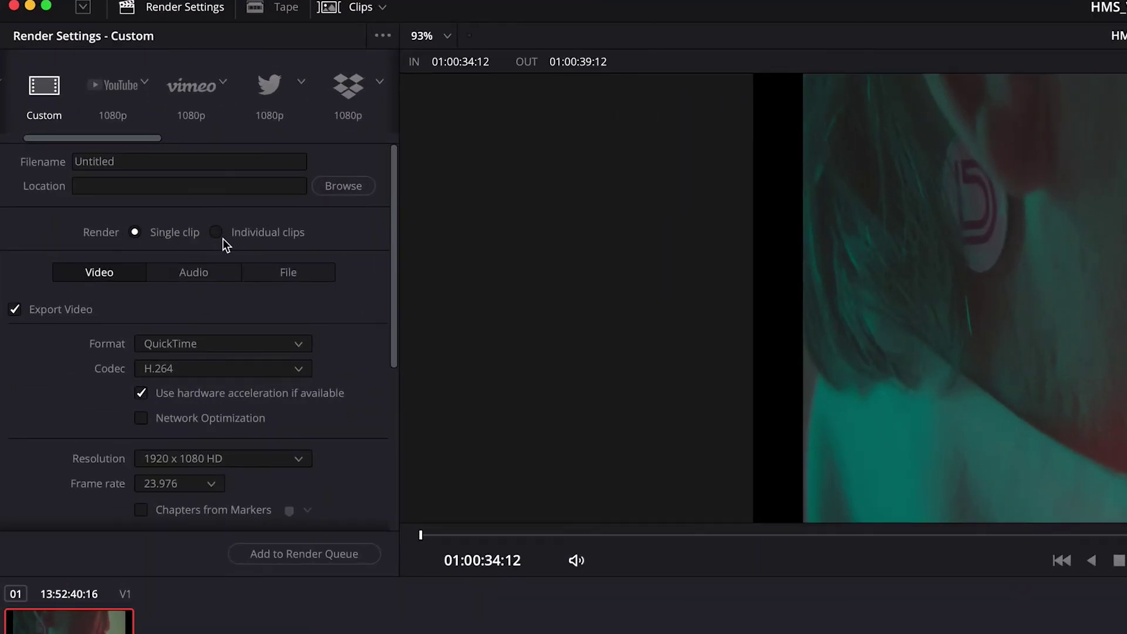
{"action": "left_click", "coordinate": [216, 233]}
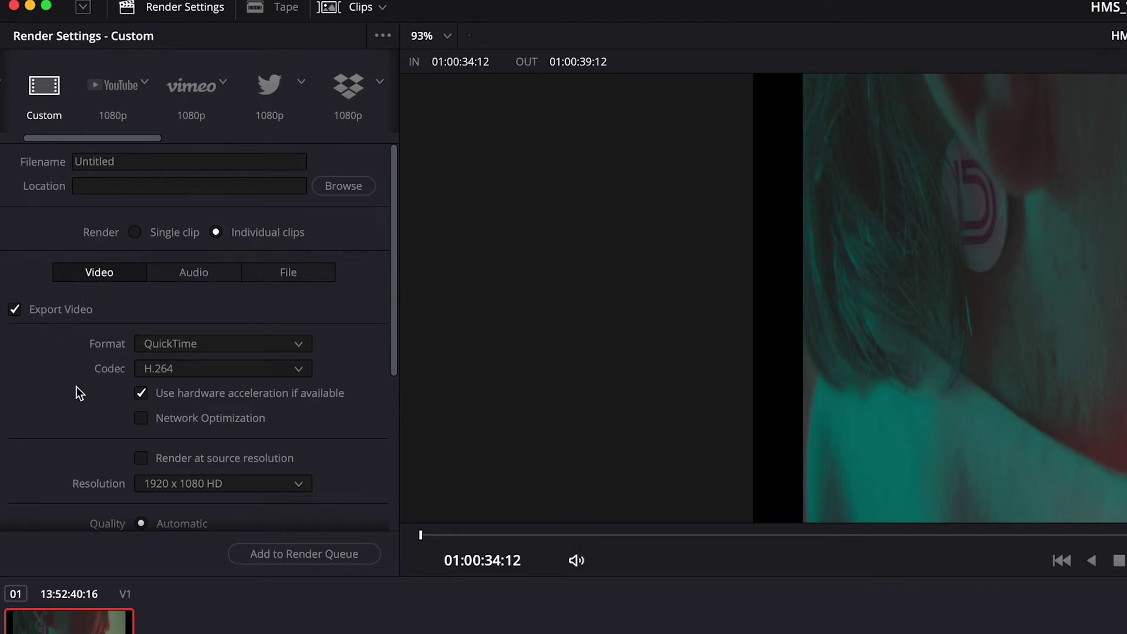
Try EXR as the output format and browse its codecs without changing them.
{"action": "left_click", "coordinate": [186, 344]}
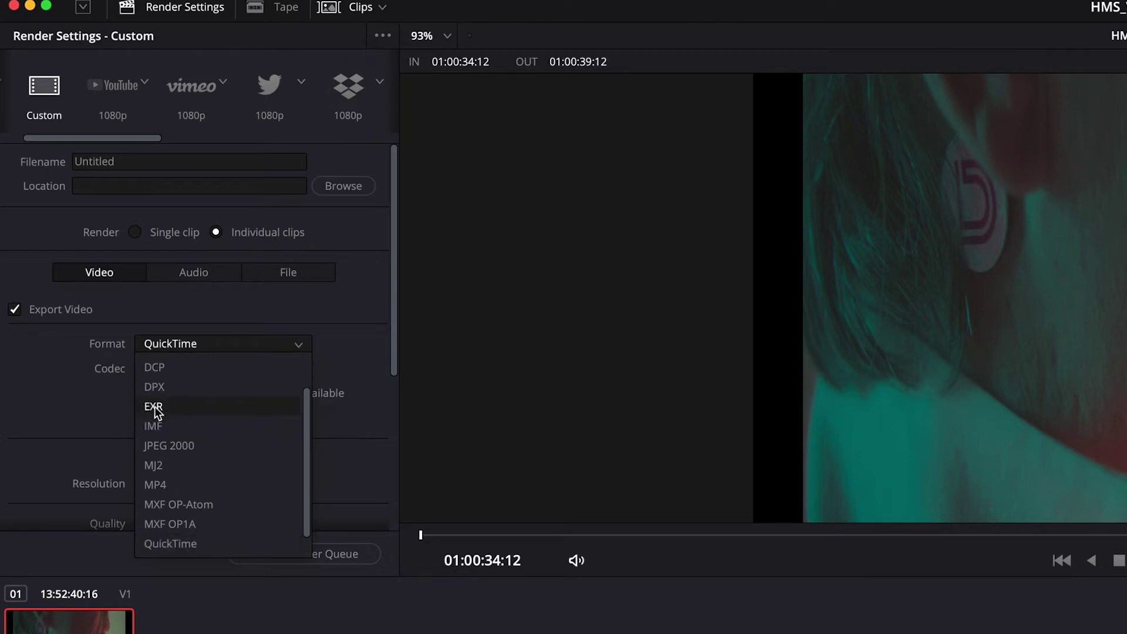
{"action": "left_click", "coordinate": [154, 407]}
{"action": "left_click", "coordinate": [189, 368]}
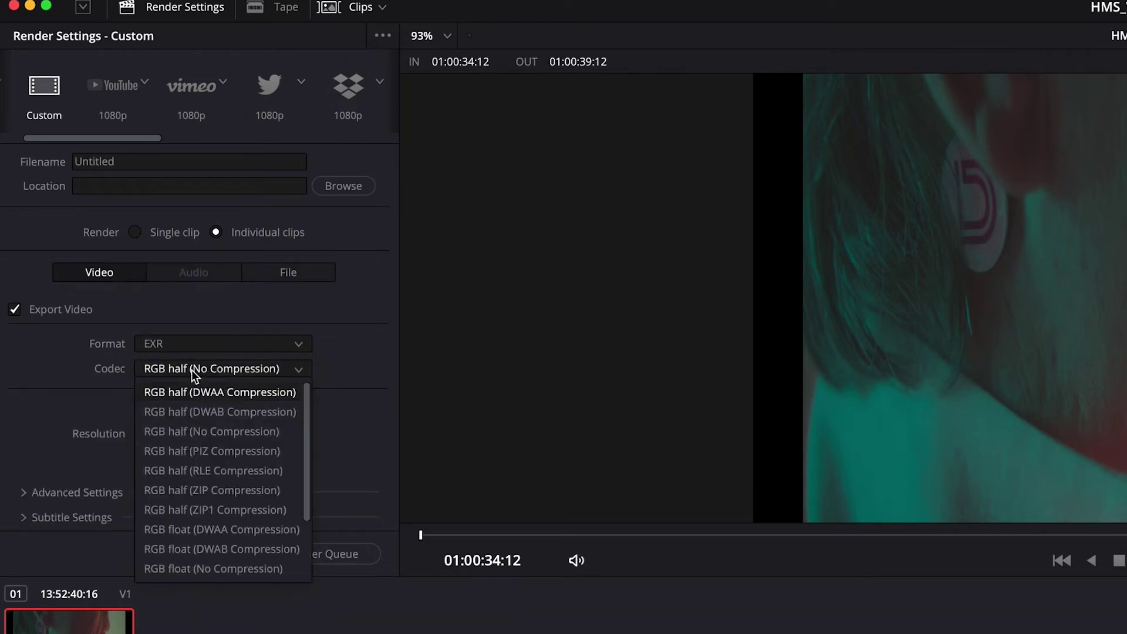
{"action": "left_click_drag", "start_coordinate": [306, 474], "coordinate": [305, 526]}
{"action": "left_click", "coordinate": [262, 351]}
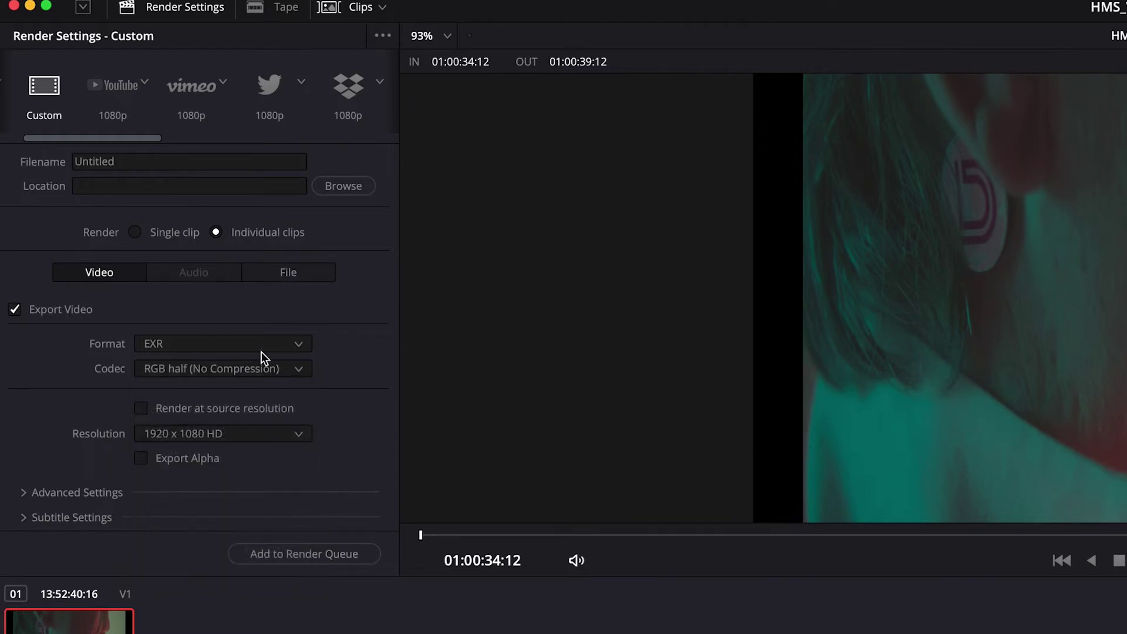
Set the format back to QuickTime with Apple ProRes 422 HQ as the codec.
{"action": "left_click", "coordinate": [258, 345]}
{"action": "left_click", "coordinate": [244, 544]}
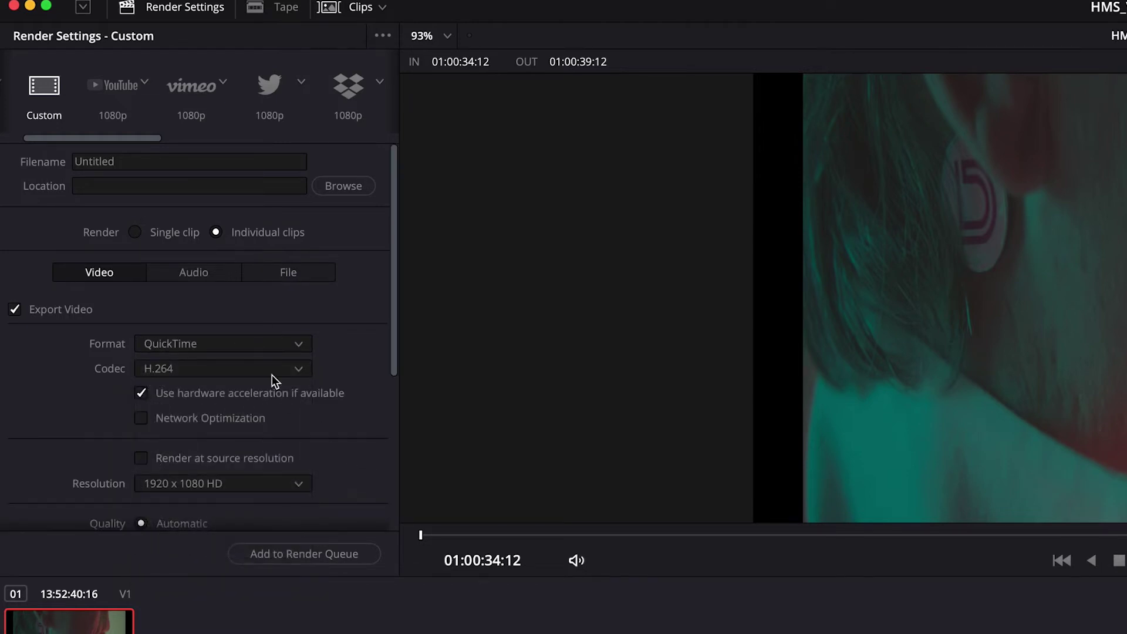
{"action": "left_click", "coordinate": [272, 374]}
{"action": "left_click", "coordinate": [270, 390]}
{"action": "left_click", "coordinate": [256, 395]}
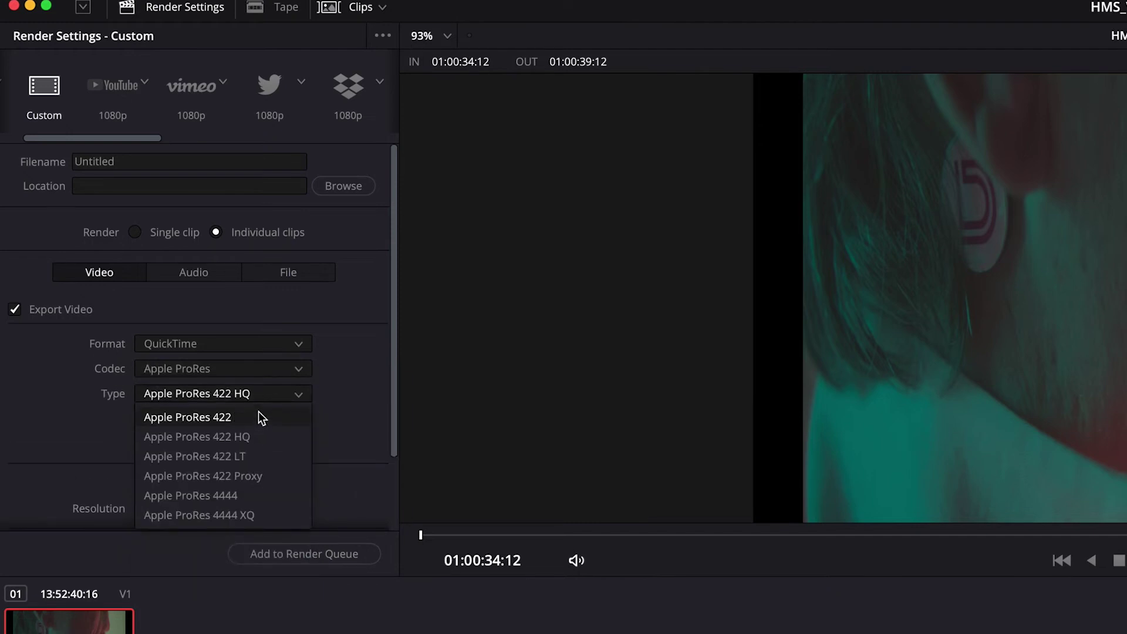
{"action": "left_click", "coordinate": [341, 421]}
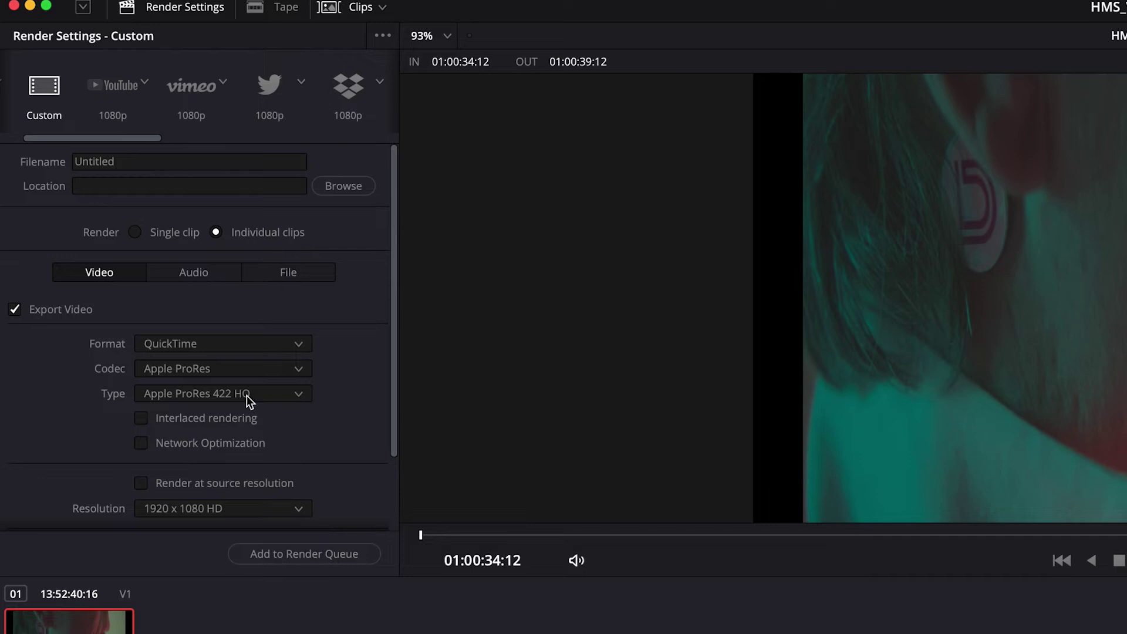
{"action": "scroll", "coordinate": [318, 417], "scroll_direction": "down", "scroll_amount": 2}
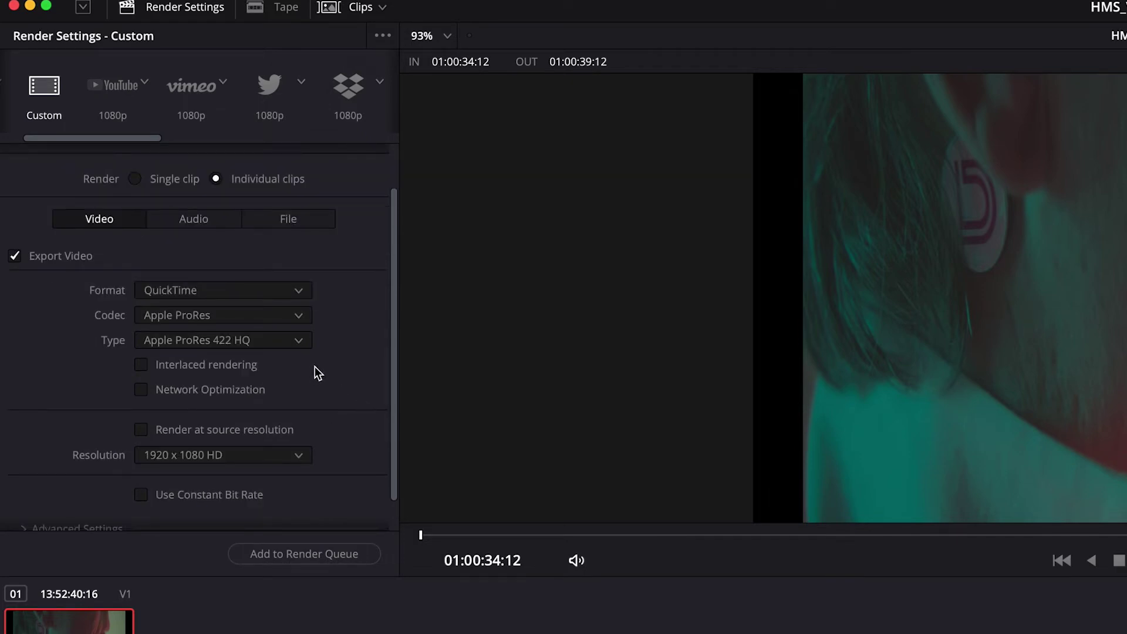
Expand Advanced Settings and set Data burn-in to None.
{"action": "scroll", "coordinate": [316, 414], "scroll_direction": "down", "scroll_amount": 1}
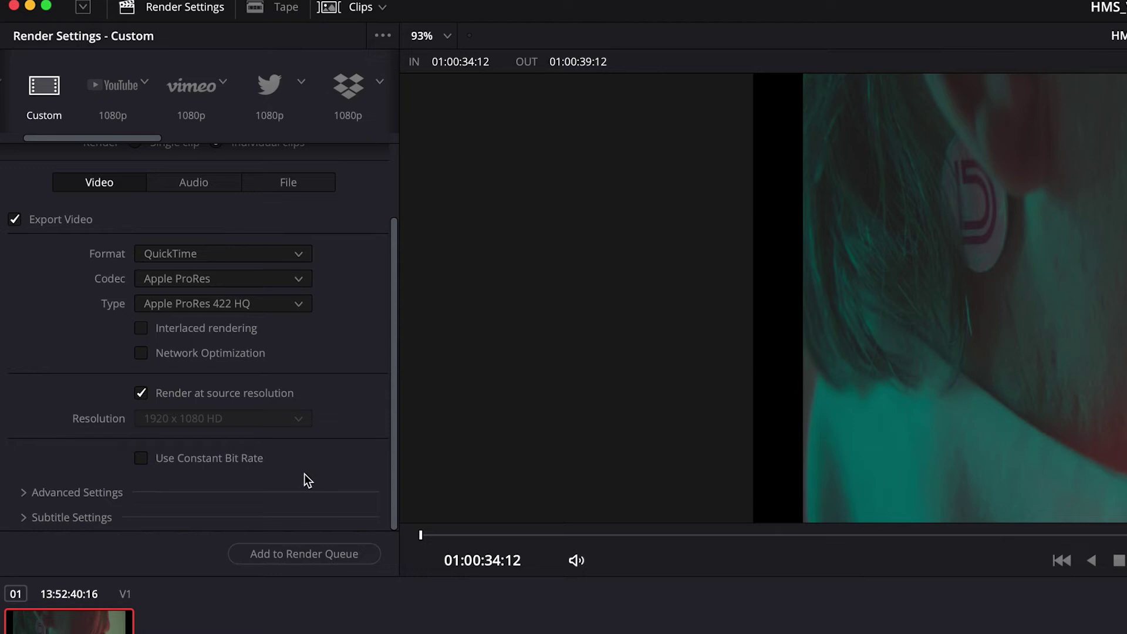
{"action": "left_click", "coordinate": [88, 493]}
{"action": "scroll", "coordinate": [309, 461], "scroll_direction": "down", "scroll_amount": 5}
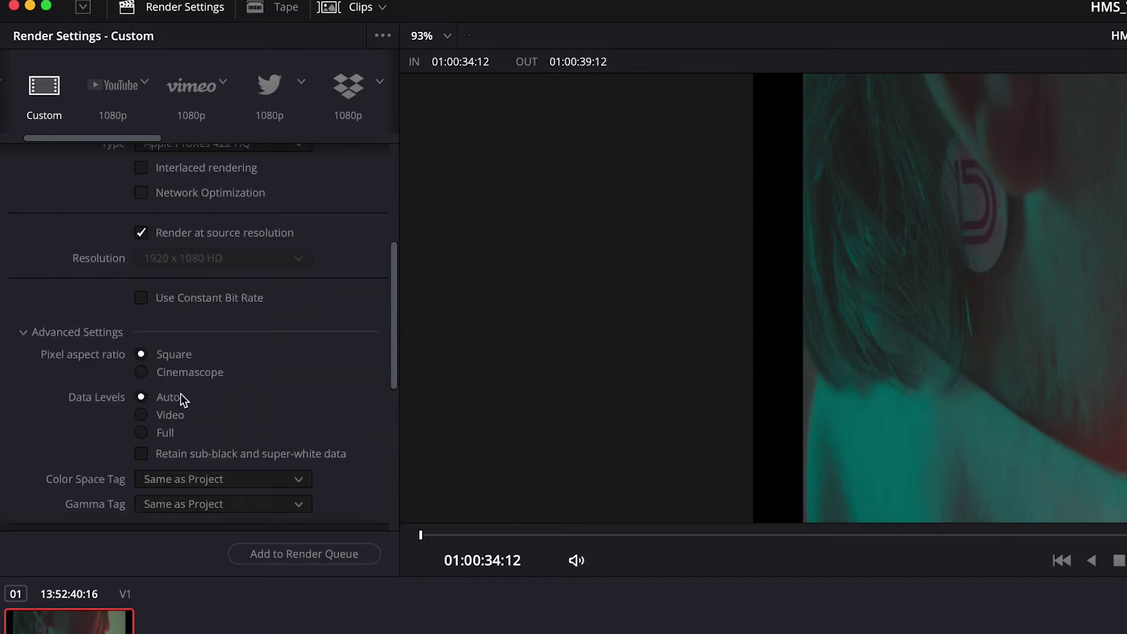
{"action": "scroll", "coordinate": [256, 381], "scroll_direction": "down", "scroll_amount": 3}
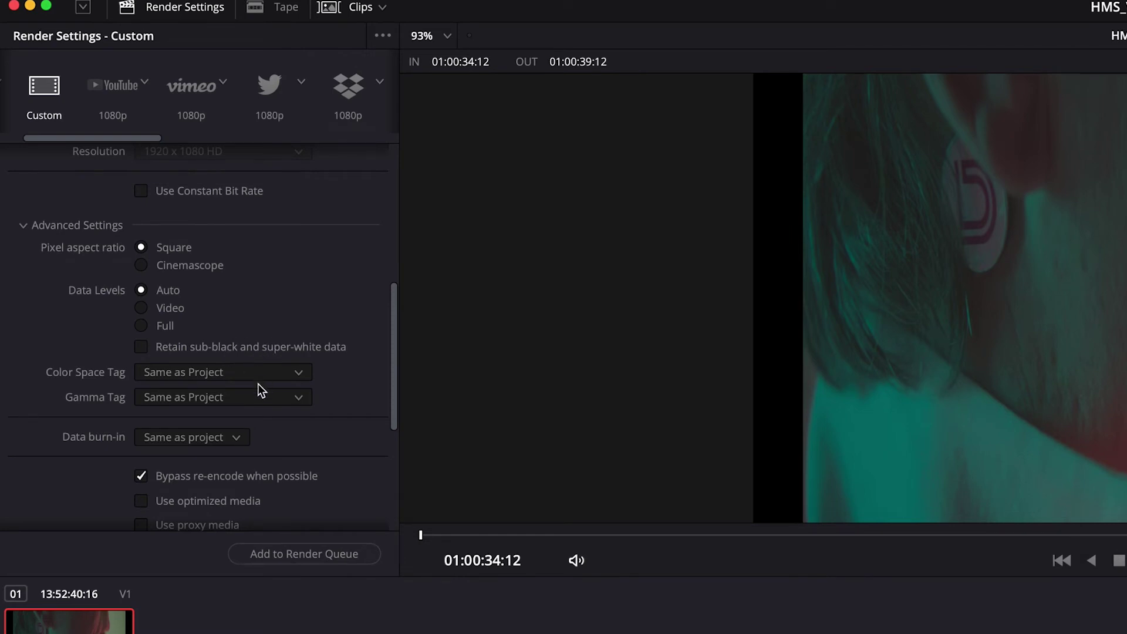
{"action": "left_click", "coordinate": [192, 442]}
{"action": "left_click", "coordinate": [197, 477]}
Confirm Export Audio is unchecked in the Audio render settings.
{"action": "scroll", "coordinate": [206, 329], "scroll_direction": "down", "scroll_amount": 3}
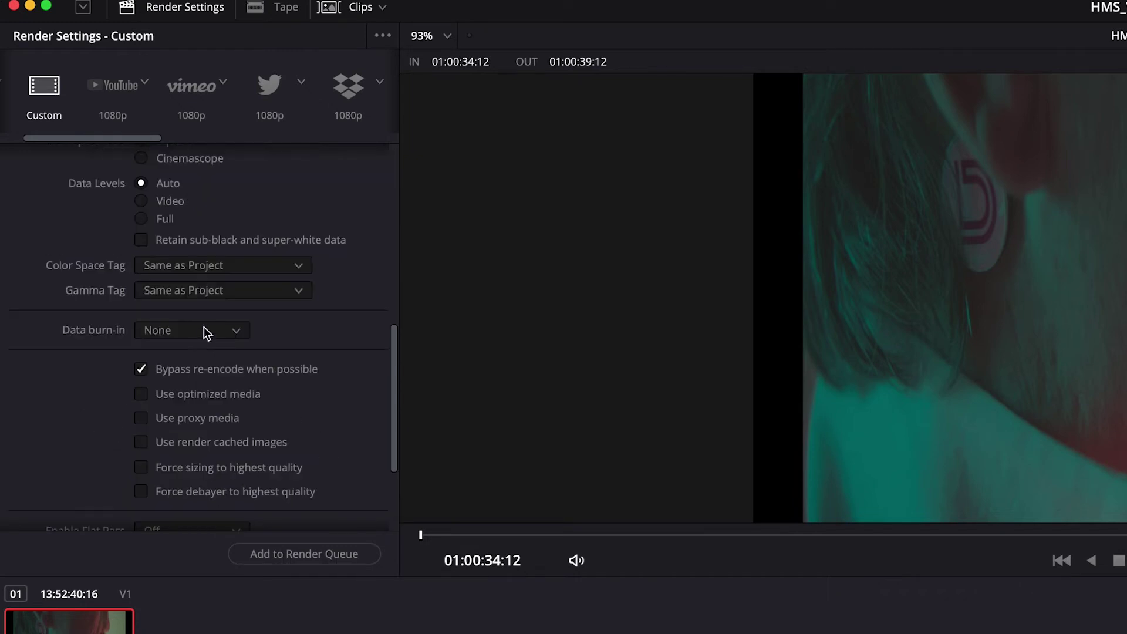
{"action": "scroll", "coordinate": [218, 325], "scroll_direction": "down", "scroll_amount": 8}
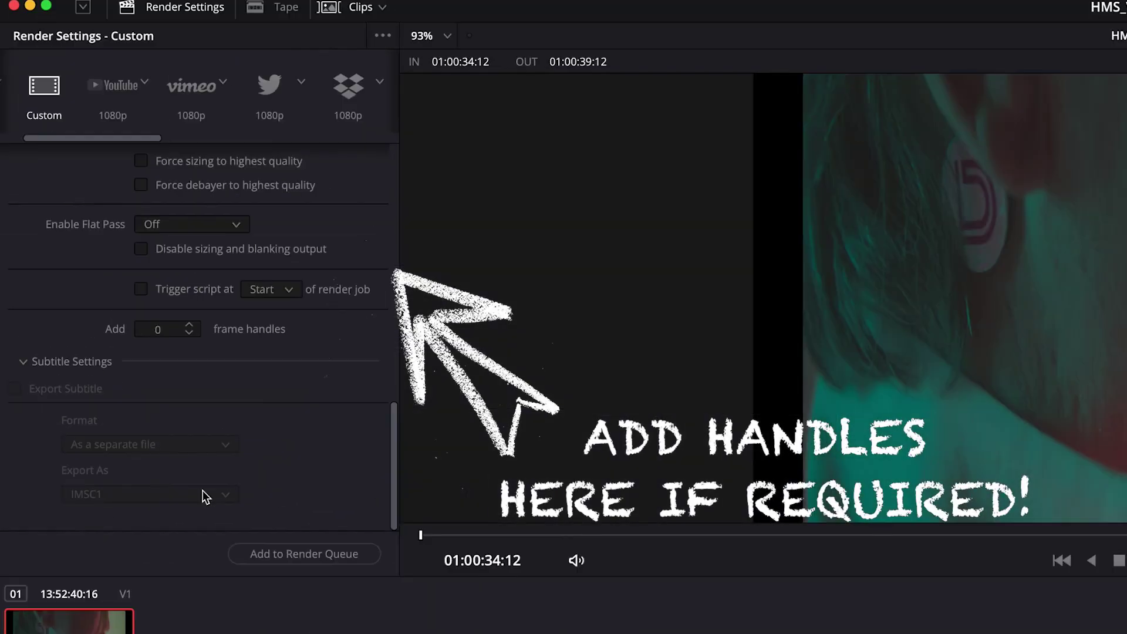
{"action": "scroll", "coordinate": [286, 510], "scroll_direction": "up", "scroll_amount": 10}
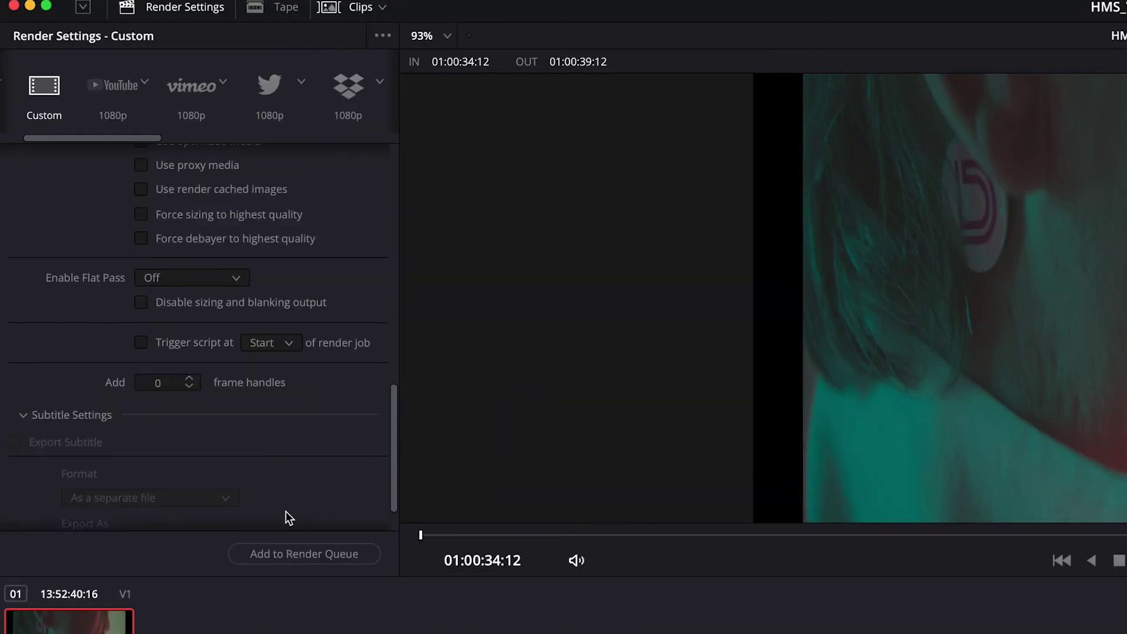
{"action": "scroll", "coordinate": [288, 501], "scroll_direction": "up", "scroll_amount": 4}
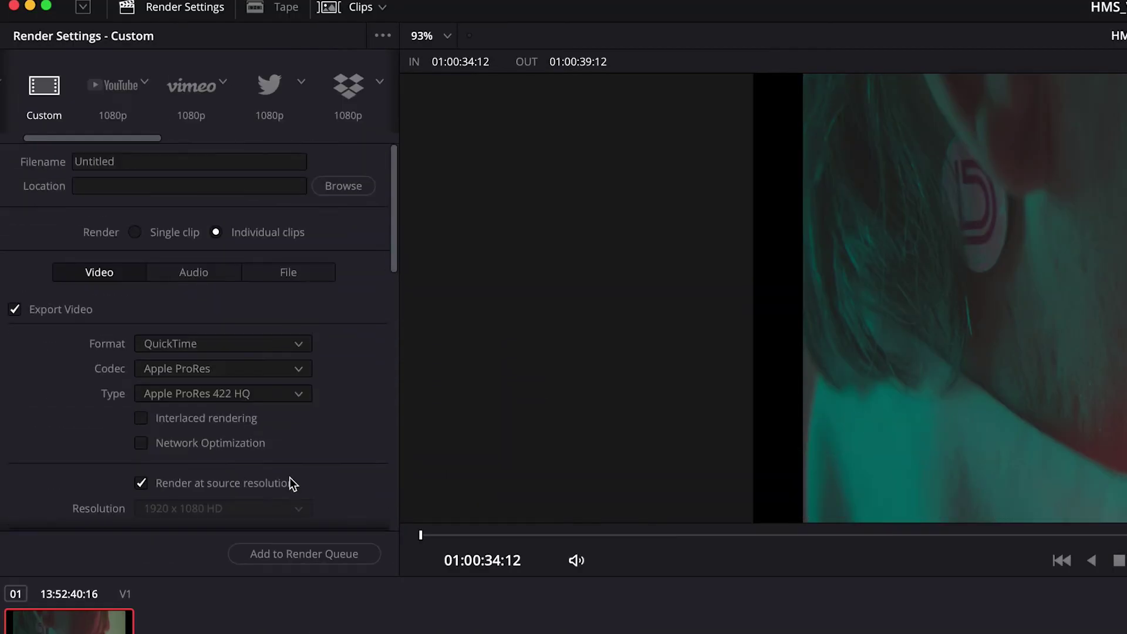
{"action": "left_click", "coordinate": [174, 273]}
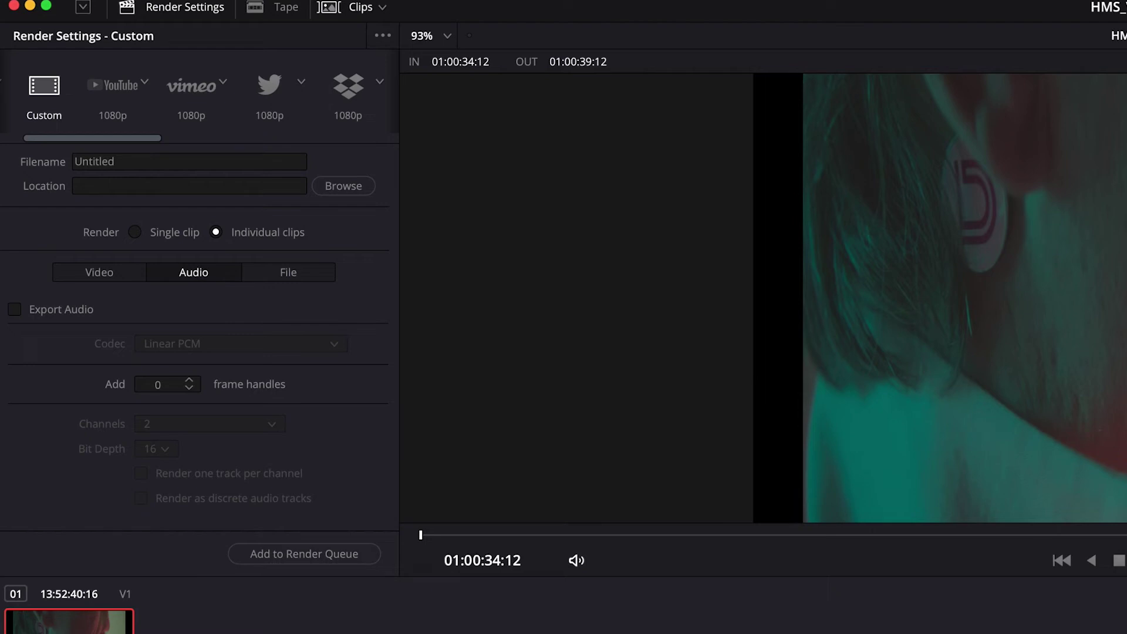
Confirm Apple ProRes is still the video codec and review the audio settings.
{"action": "left_click", "coordinate": [90, 275]}
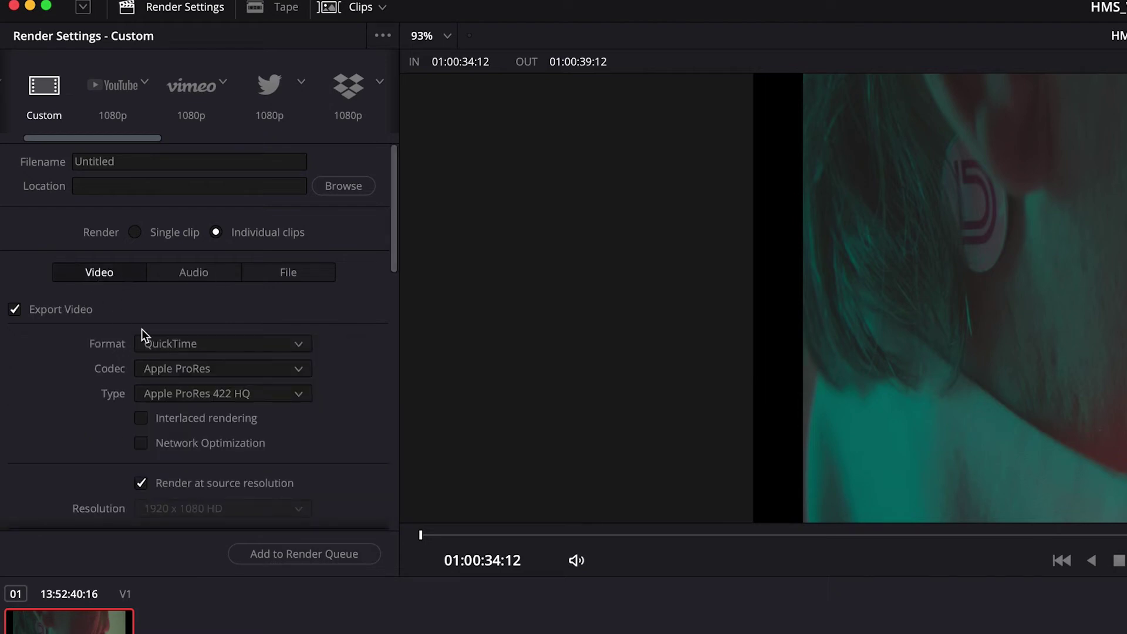
{"action": "left_click", "coordinate": [192, 365]}
{"action": "left_click", "coordinate": [217, 321]}
{"action": "left_click", "coordinate": [209, 276]}
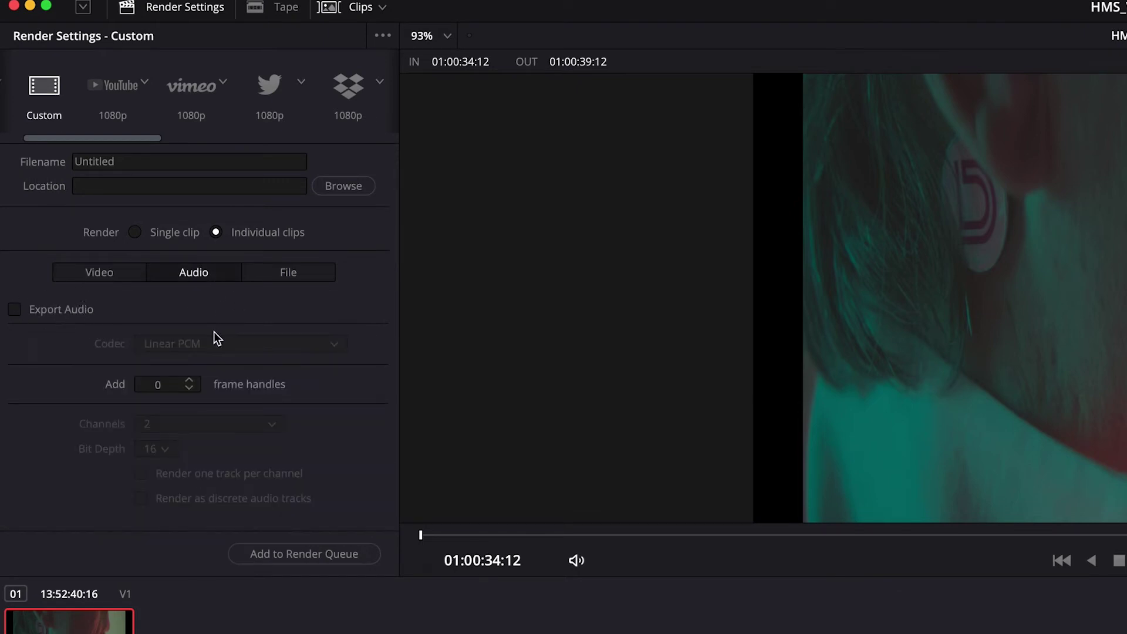
Set output filenames to use each clip's source name (SourceName).
{"action": "left_click", "coordinate": [288, 289]}
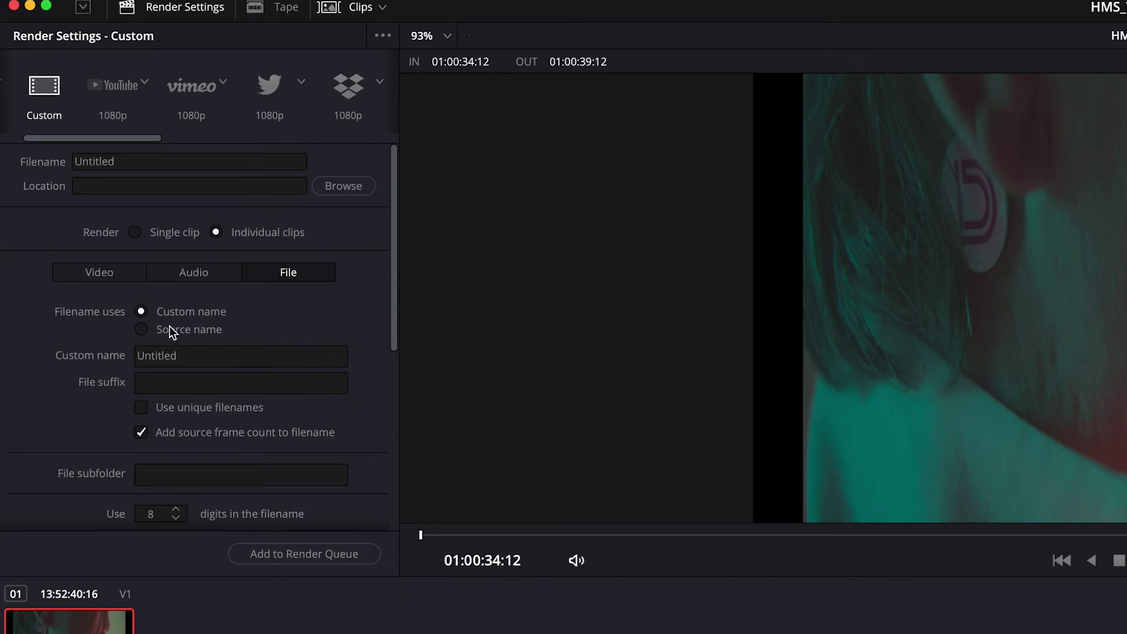
{"action": "left_click", "coordinate": [146, 330]}
{"action": "scroll", "coordinate": [234, 466], "scroll_direction": "down", "scroll_amount": 5}
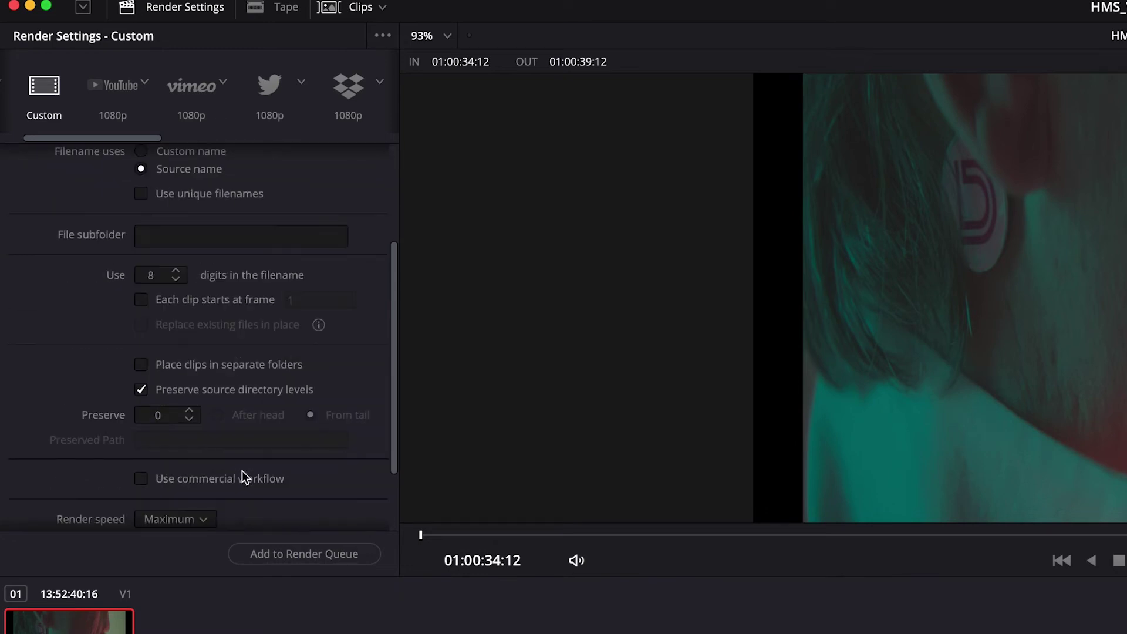
{"action": "scroll", "coordinate": [255, 443], "scroll_direction": "down", "scroll_amount": 2}
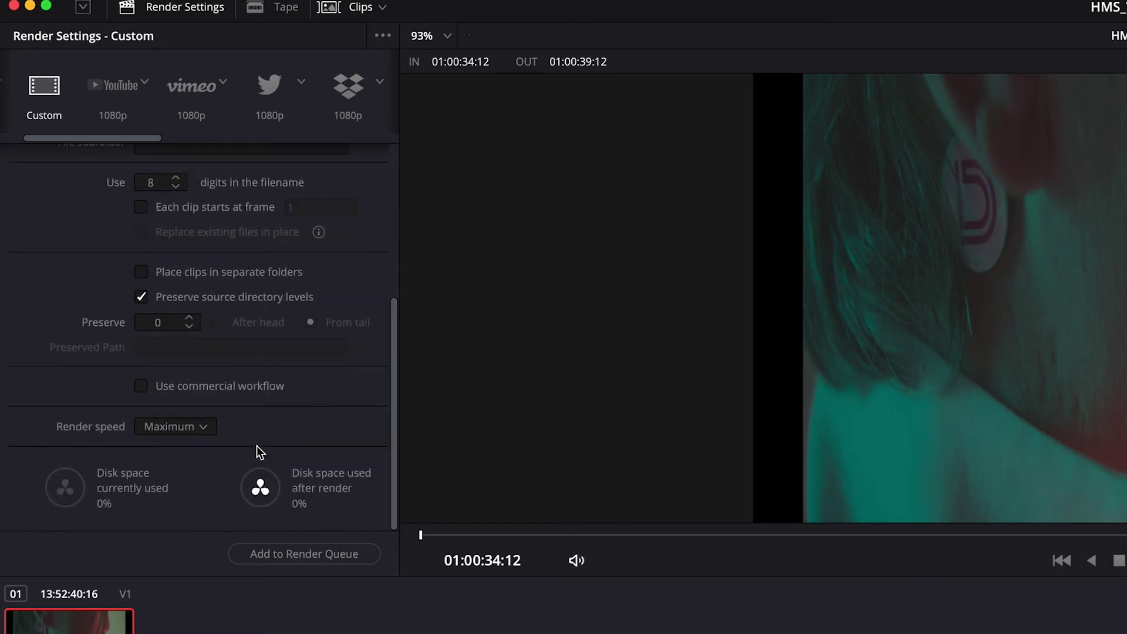
{"action": "scroll", "coordinate": [256, 446], "scroll_direction": "up", "scroll_amount": 8}
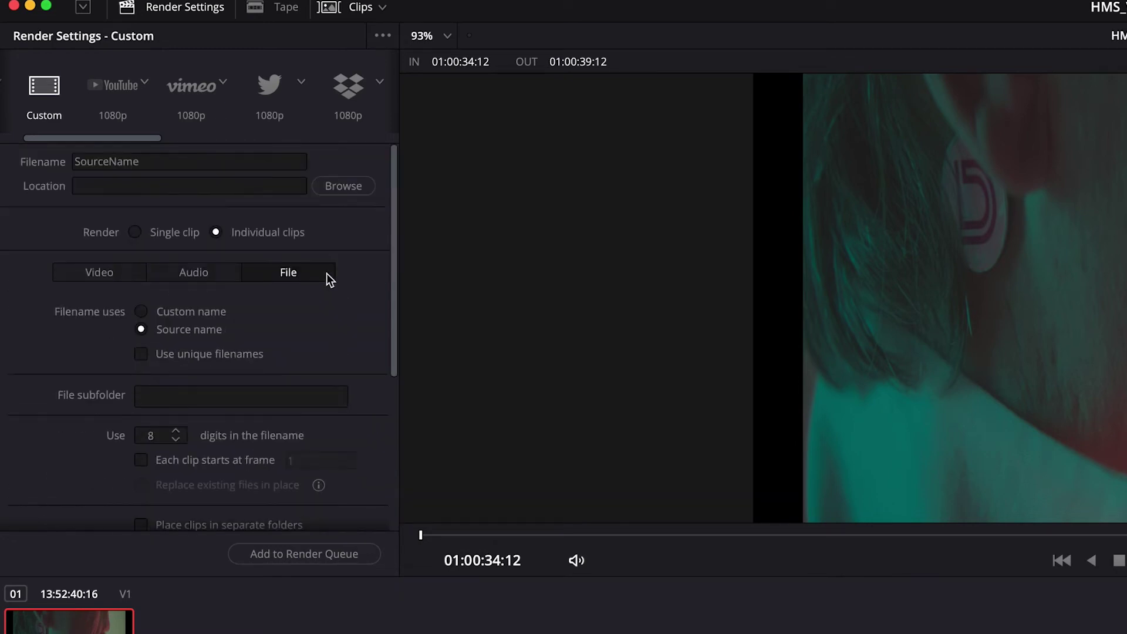
In the render location browser, create a 'VFX Footage' folder inside -EXPORTS.
{"action": "left_click", "coordinate": [369, 191]}
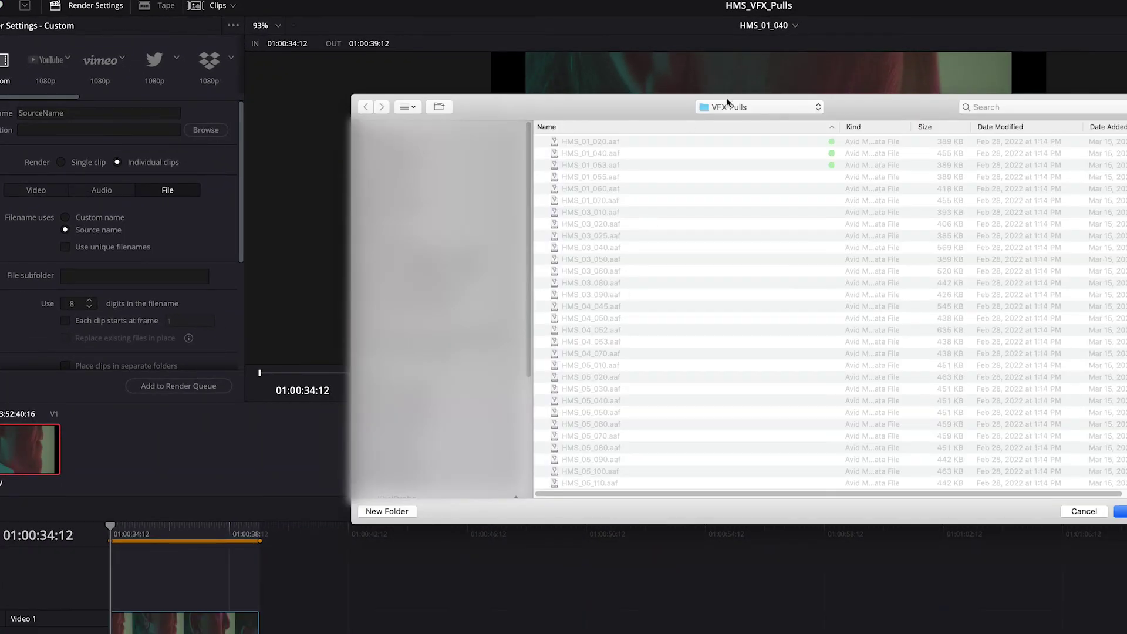
{"action": "left_click", "coordinate": [727, 103]}
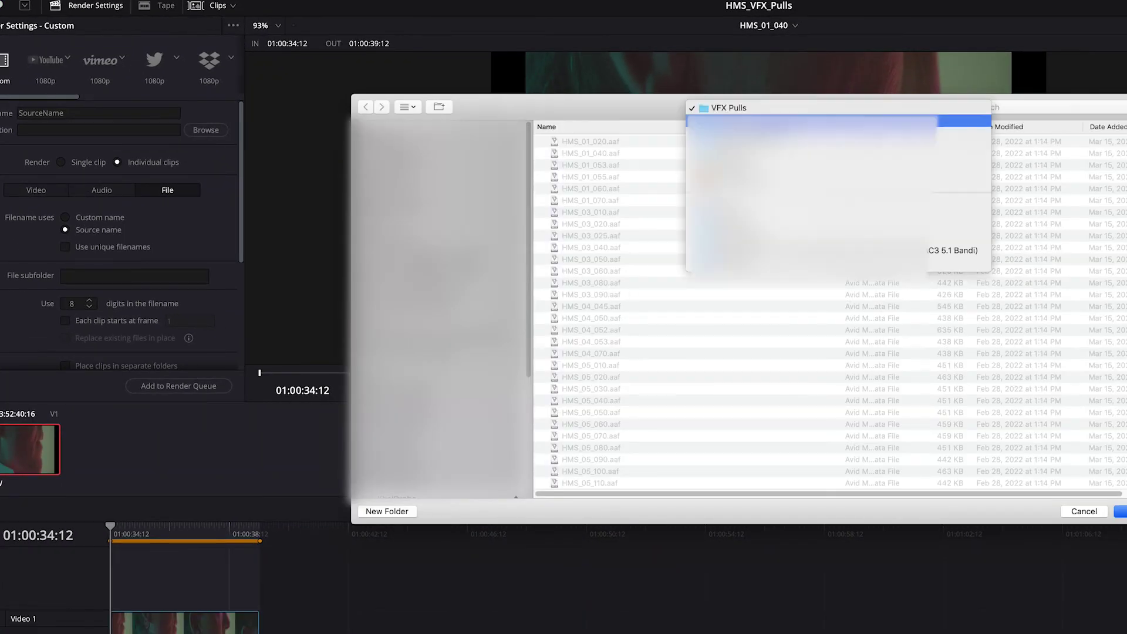
{"action": "left_click", "coordinate": [734, 121]}
{"action": "left_click", "coordinate": [535, 153]}
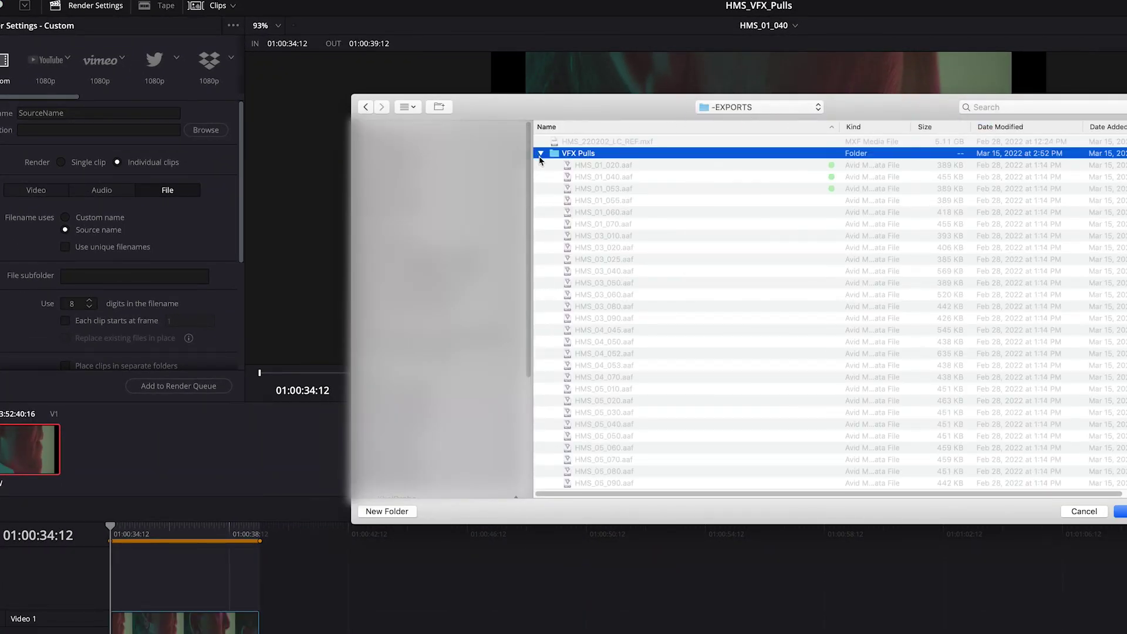
{"action": "left_click", "coordinate": [540, 153]}
{"action": "left_click", "coordinate": [402, 510]}
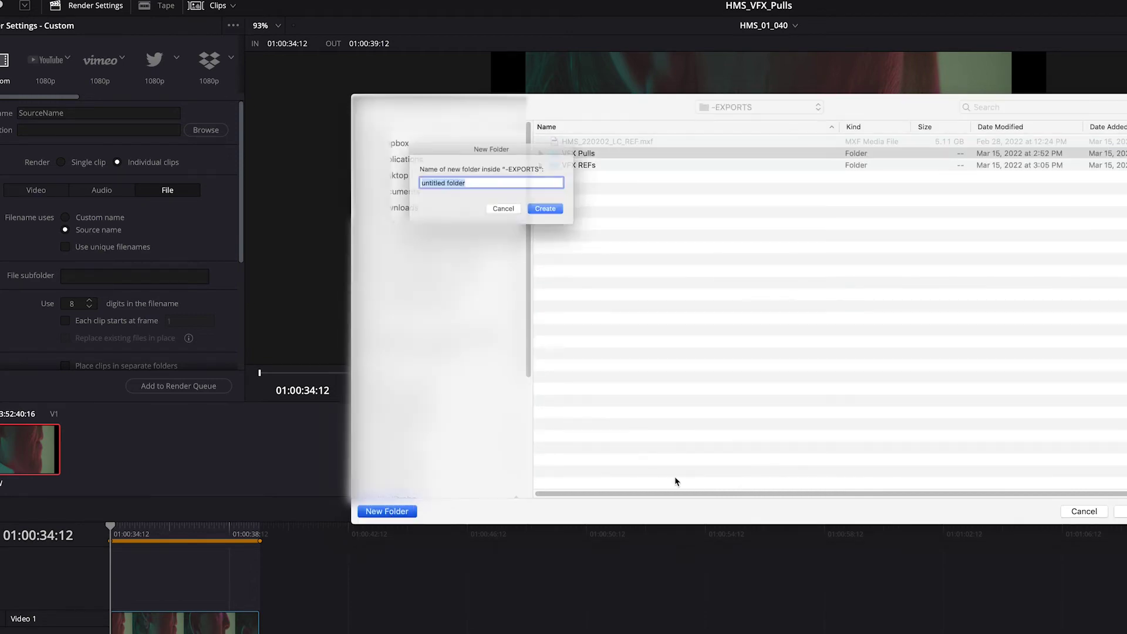
{"action": "type", "text": "VFX Footage"}
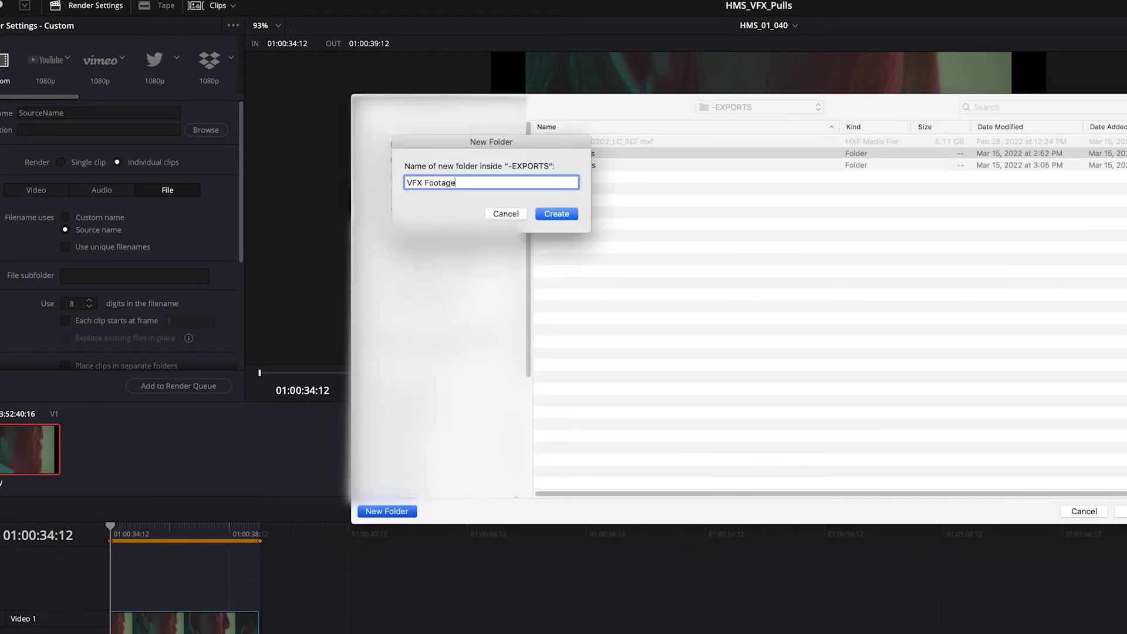
{"action": "key", "text": "Return"}
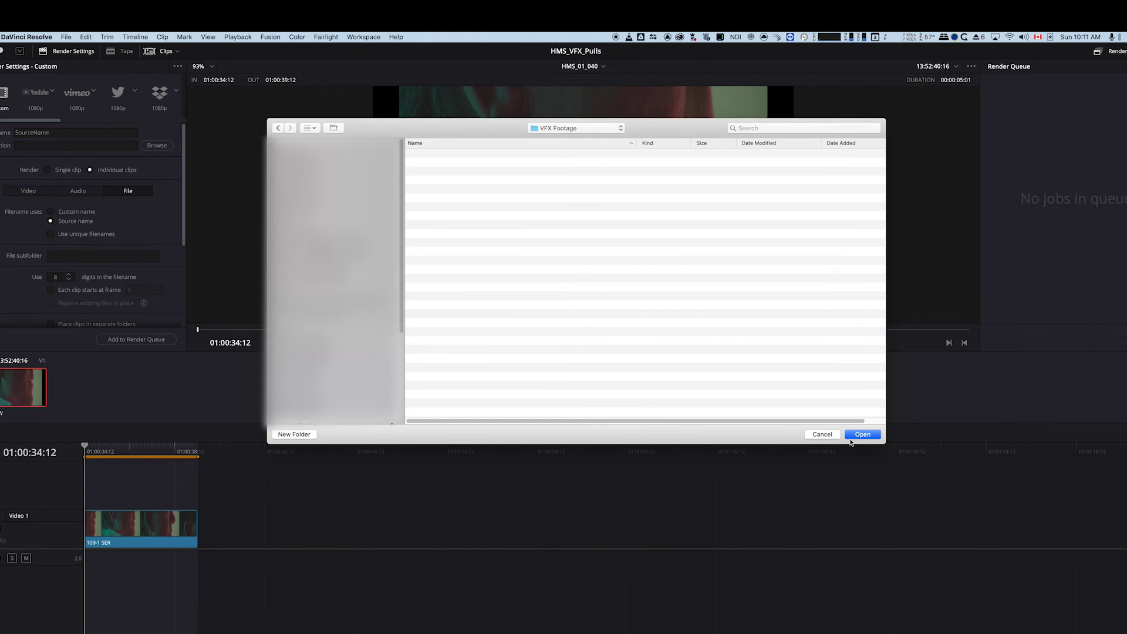
Create an 'HMS_01_040' folder inside VFX Footage and use it as the render location.
{"action": "left_click", "coordinate": [294, 434]}
{"action": "type", "text": "HMS_"}
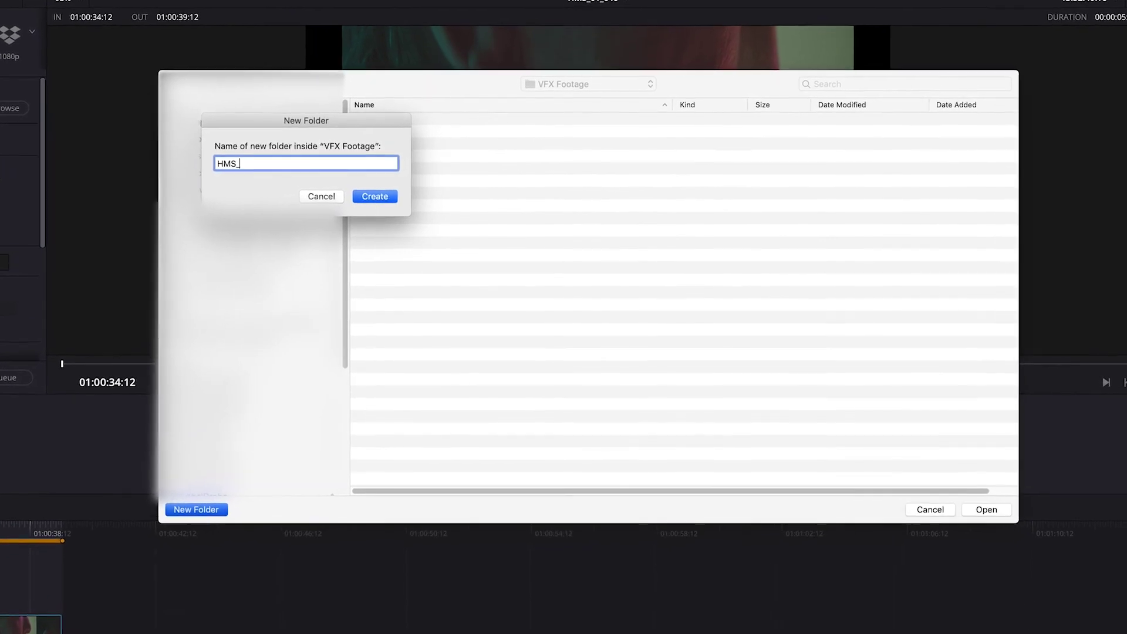
{"action": "type", "text": "01_040"}
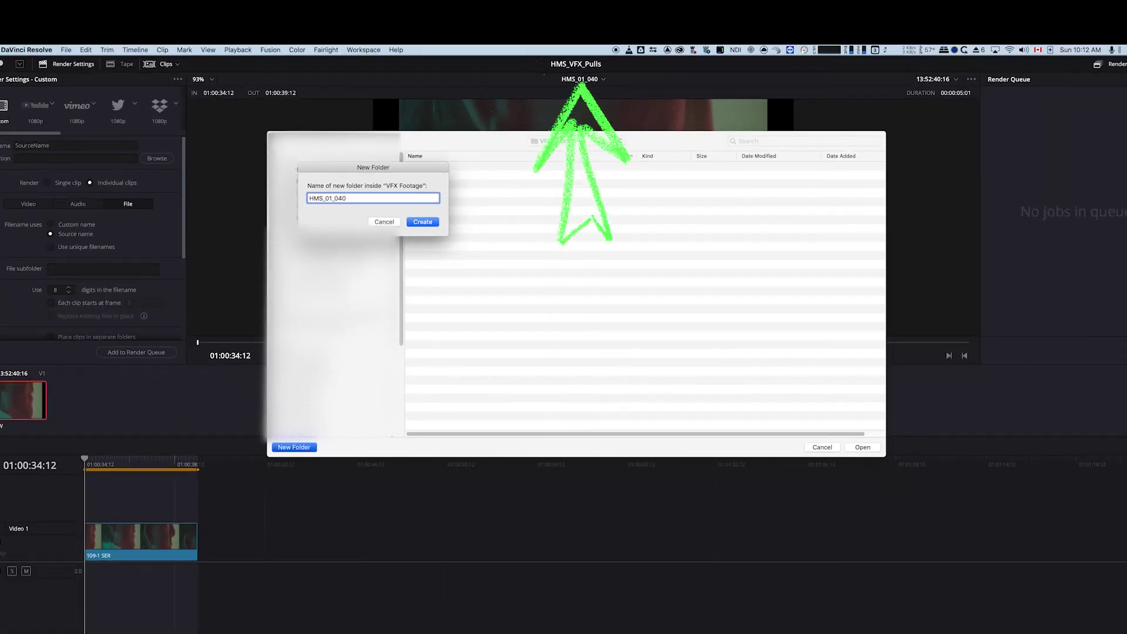
{"action": "left_click", "coordinate": [422, 221]}
{"action": "key", "text": "Return"}
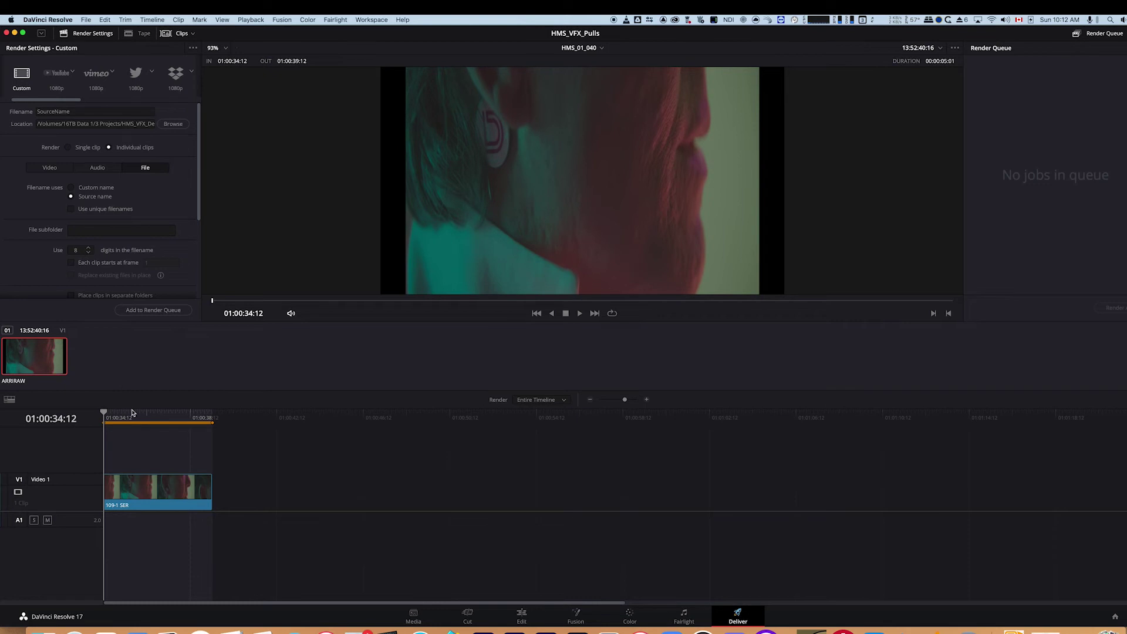
Queue the HMS_01_040 render job, then load the HMS_01_020 timeline for delivery.
{"action": "left_click", "coordinate": [152, 310]}
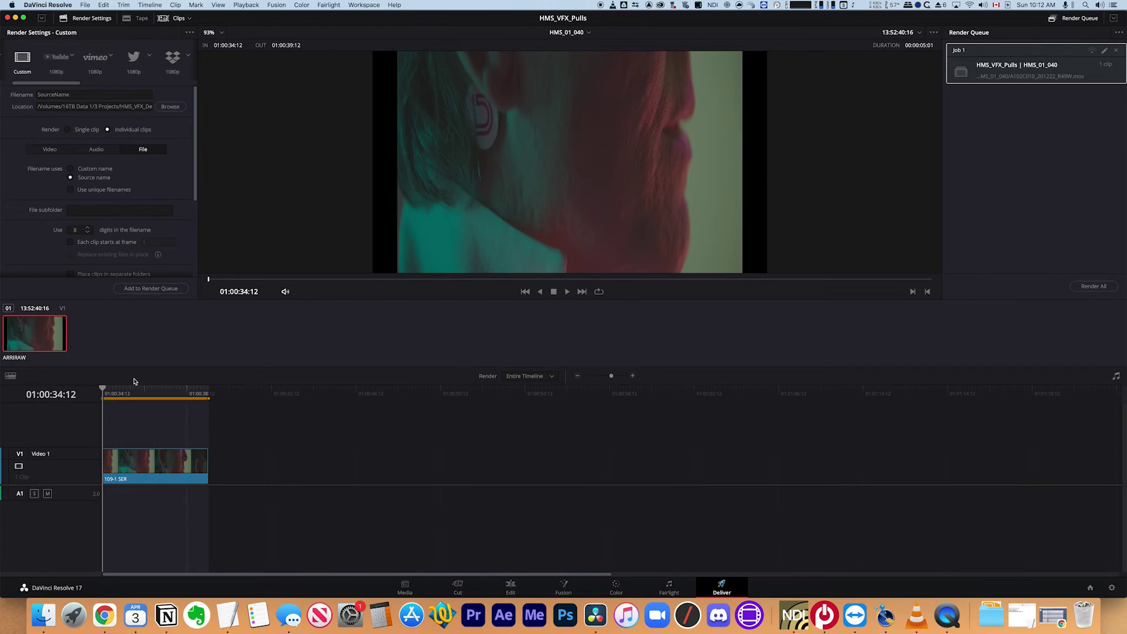
{"action": "left_click", "coordinate": [509, 587]}
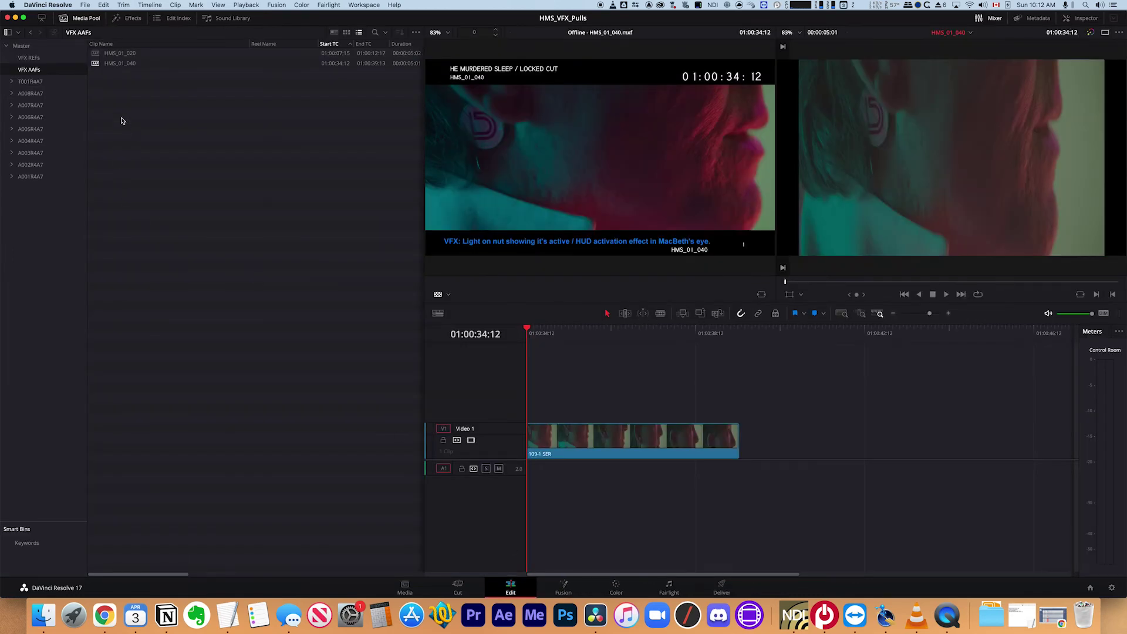
{"action": "double_click", "coordinate": [97, 55]}
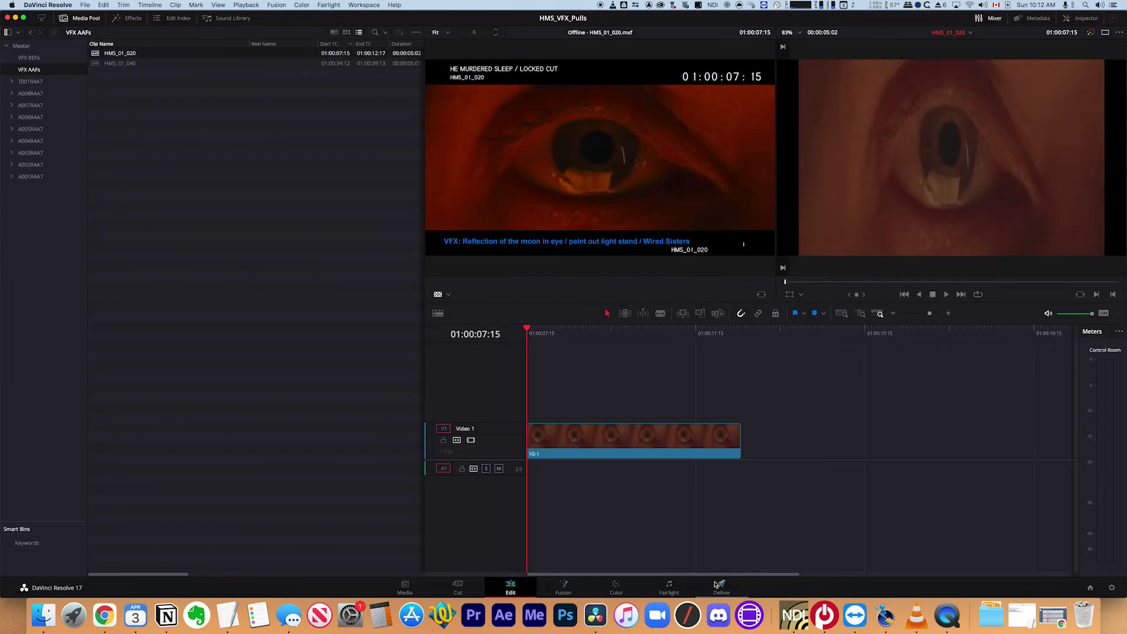
{"action": "left_click", "coordinate": [721, 587]}
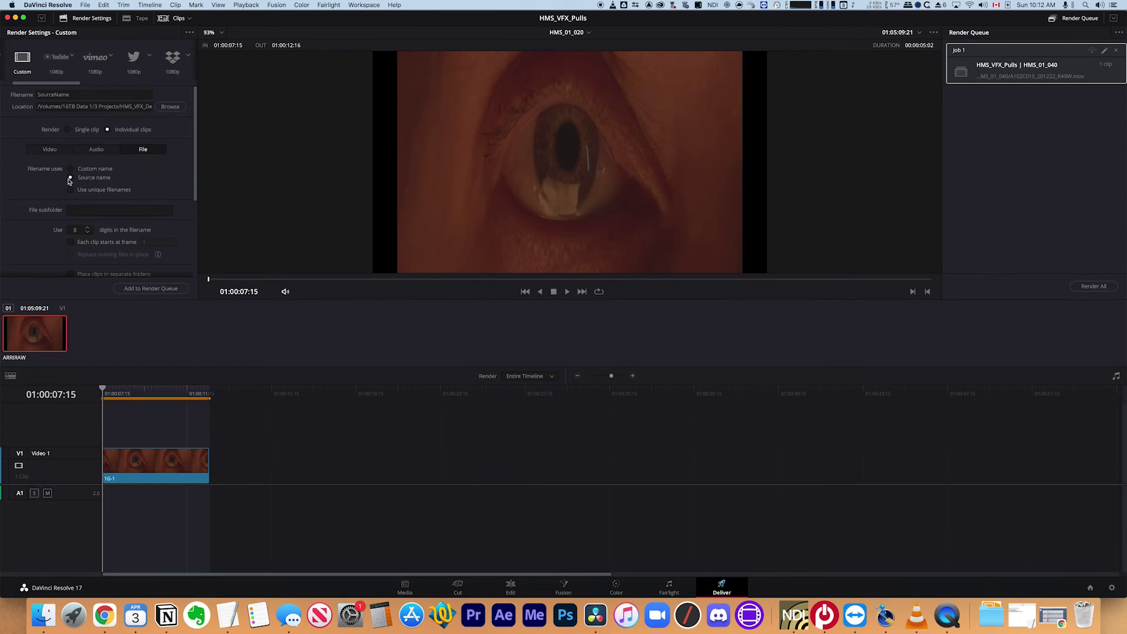
Review HMS_01_020's QuickTime, Apple ProRes 422 HQ video output settings.
{"action": "left_click", "coordinate": [49, 150]}
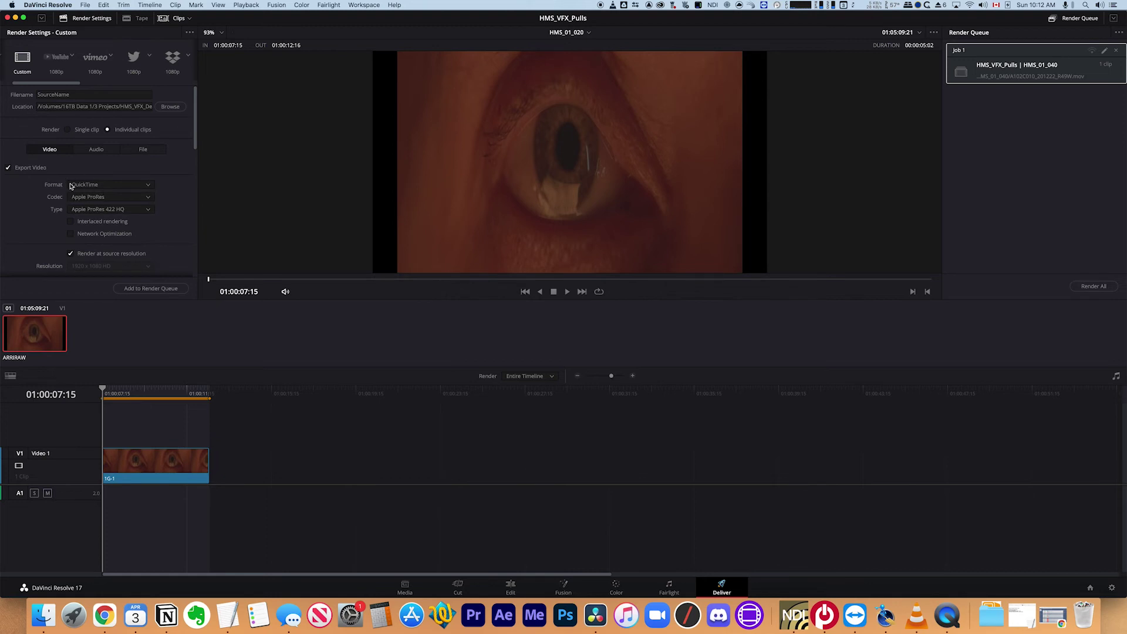
{"action": "scroll", "coordinate": [169, 212], "scroll_direction": "down", "scroll_amount": 3}
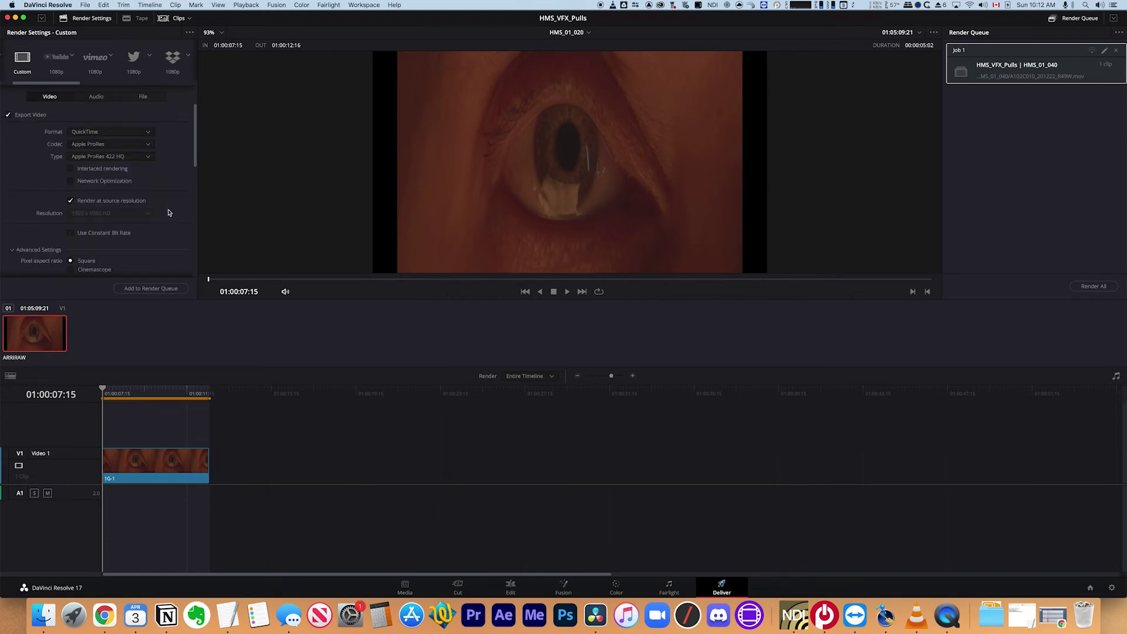
{"action": "scroll", "coordinate": [168, 212], "scroll_direction": "down", "scroll_amount": 5}
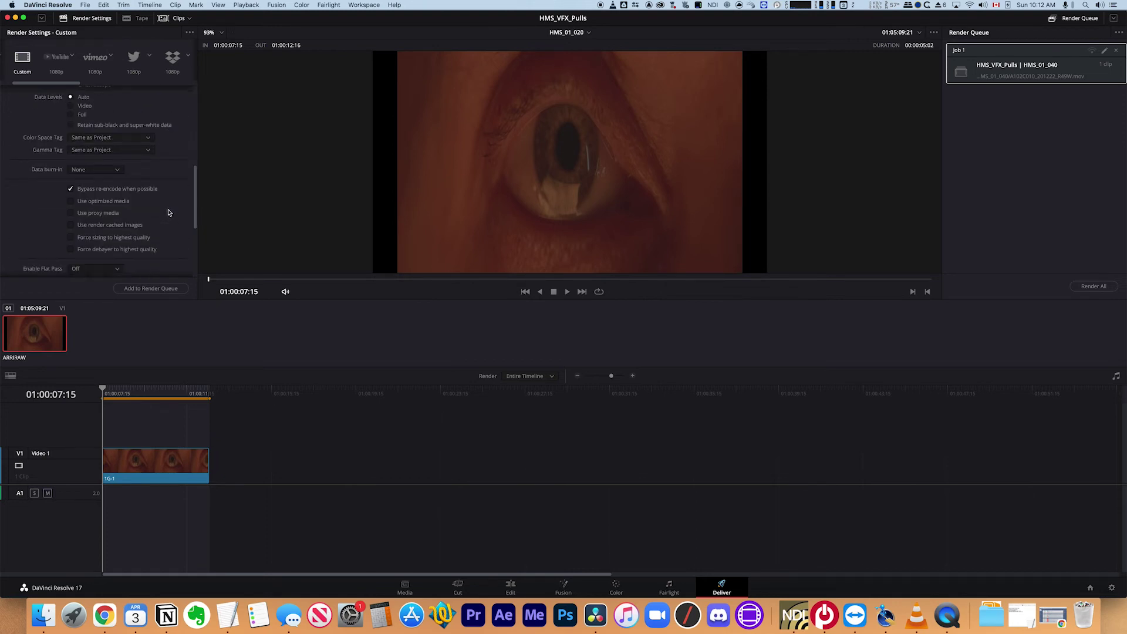
Review HMS_01_020's audio settings and bring up its file naming settings.
{"action": "scroll", "coordinate": [131, 176], "scroll_direction": "up", "scroll_amount": 10}
{"action": "left_click", "coordinate": [96, 150]}
{"action": "left_click", "coordinate": [143, 150]}
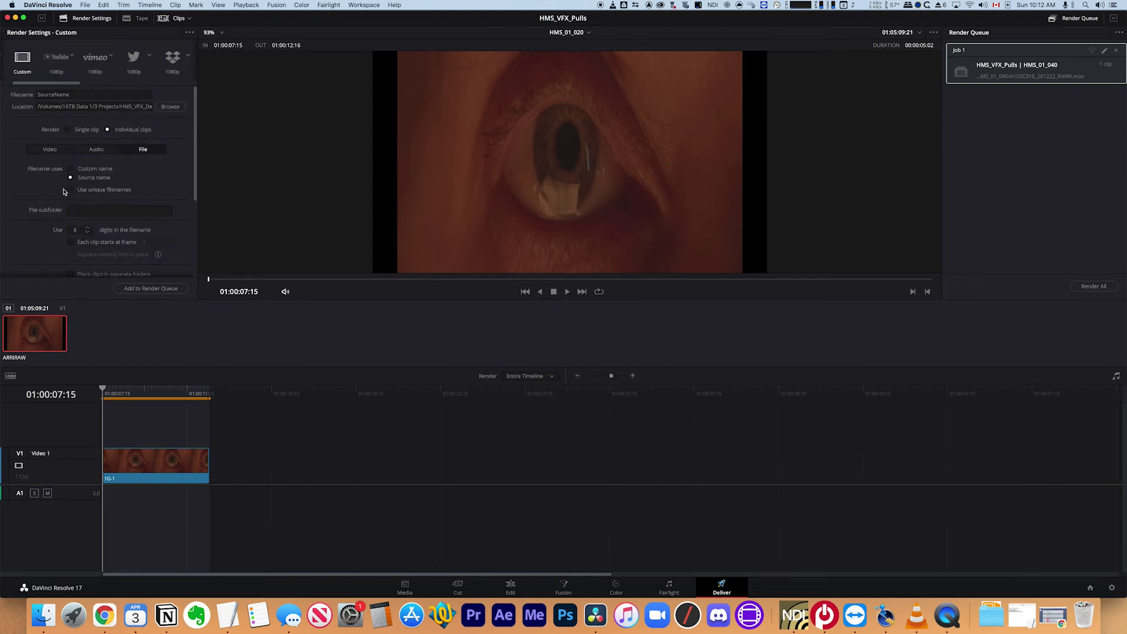
Render to a new 'HMS_01_020' folder inside VFX Footage and queue the job.
{"action": "left_click", "coordinate": [171, 106]}
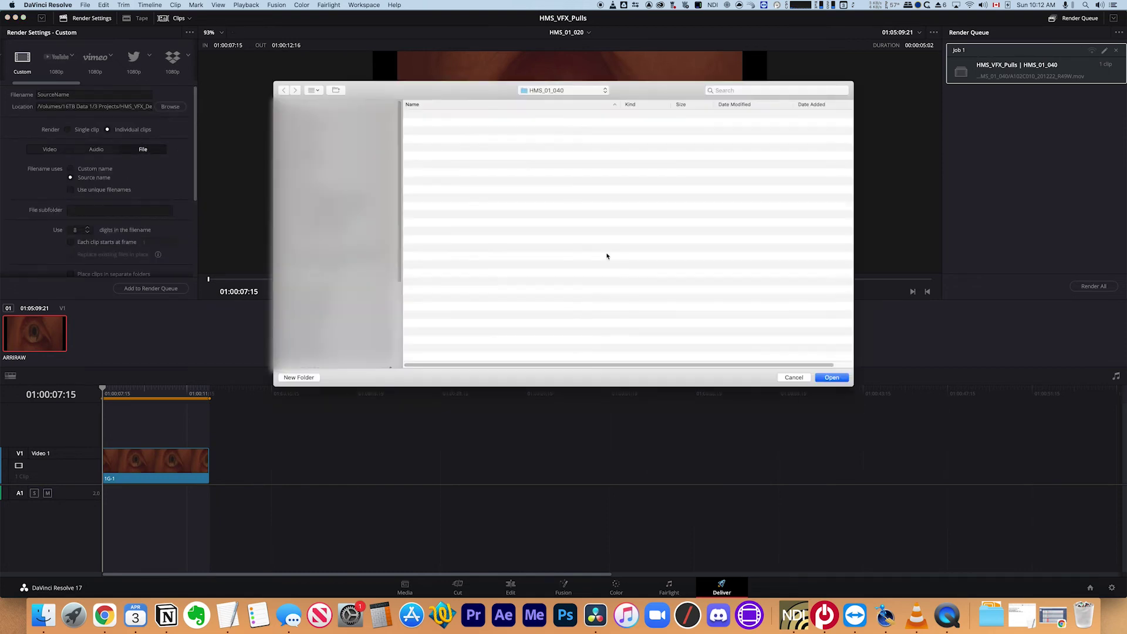
{"action": "left_click", "coordinate": [539, 90]}
{"action": "left_click", "coordinate": [546, 101]}
{"action": "left_click", "coordinate": [299, 377]}
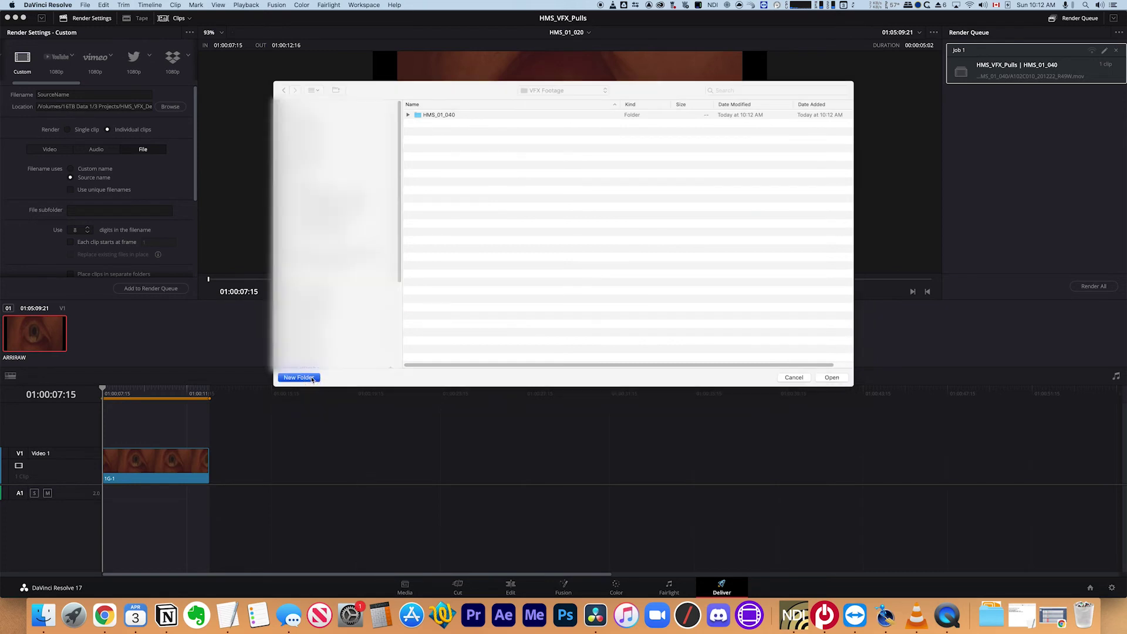
{"action": "type", "text": "HMS_01_020"}
{"action": "key", "text": "Return"}
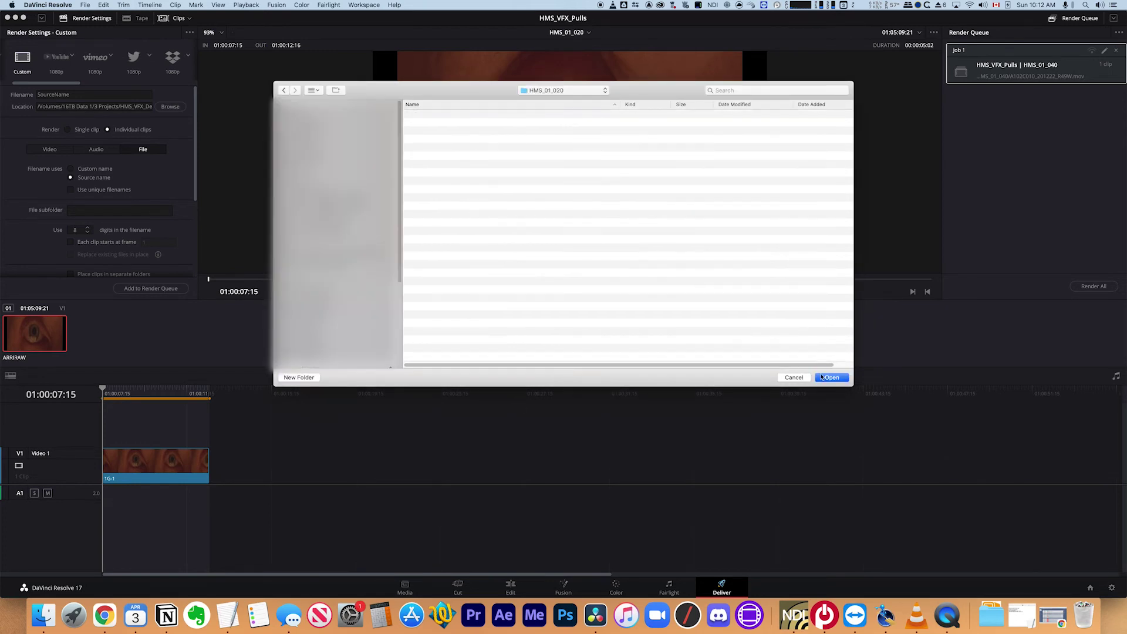
{"action": "key", "text": "Return"}
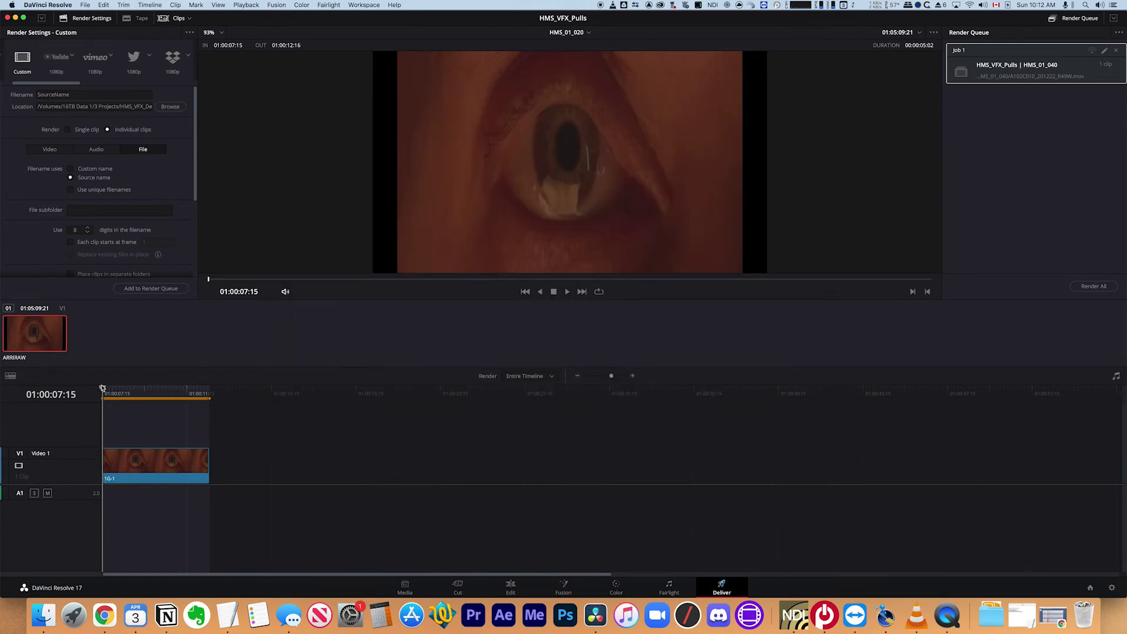
{"action": "left_click", "coordinate": [143, 291]}
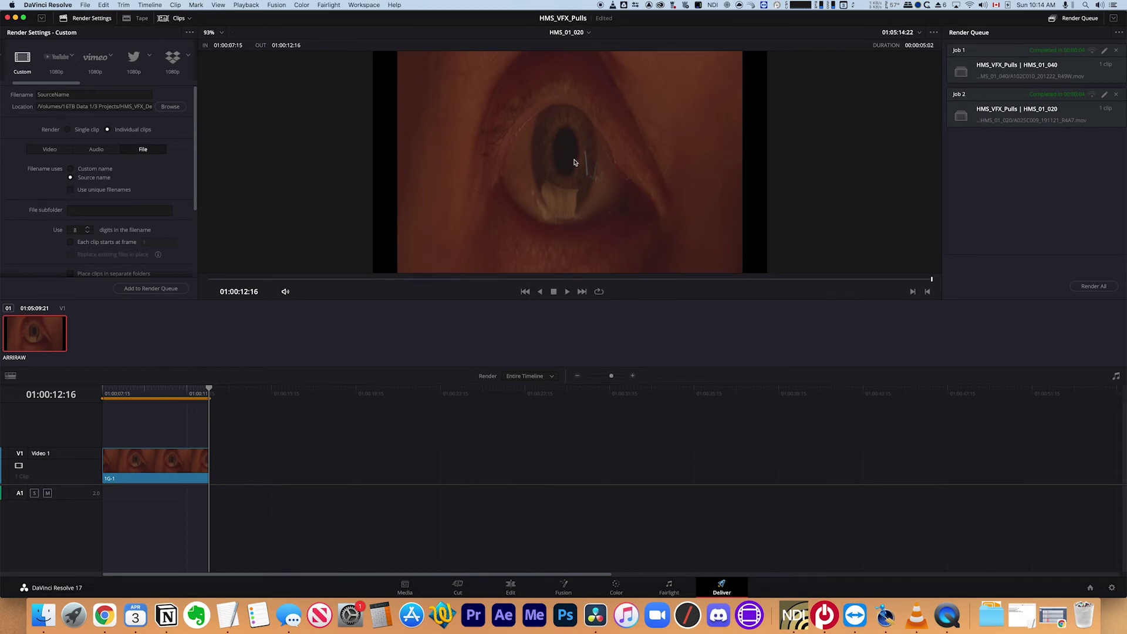
In Finder, Quick Look the rendered A025C009_191121_R4A7.mov in HMS_01_020.
{"action": "key", "text": "super+Tab"}
{"action": "left_click", "coordinate": [378, 129]}
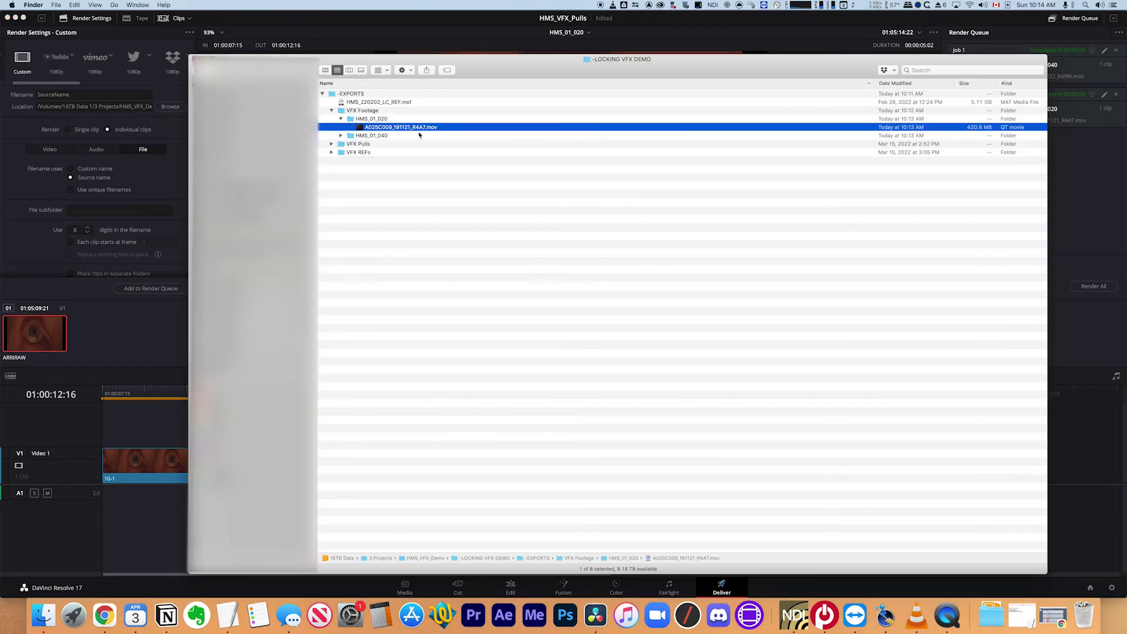
{"action": "key", "text": "space"}
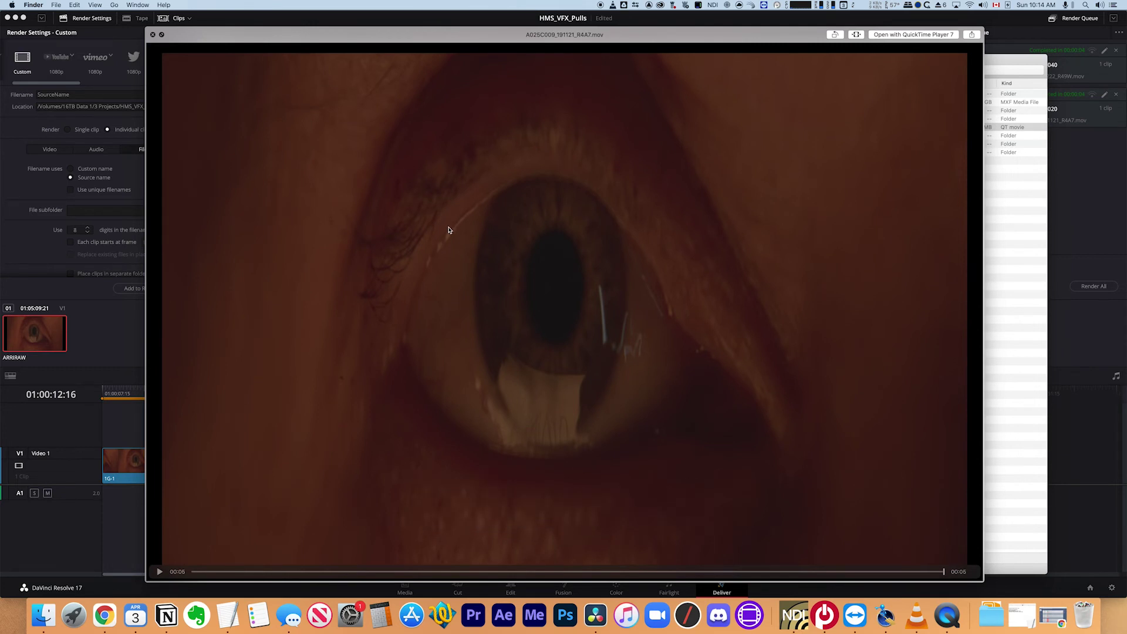
{"action": "key", "text": "space"}
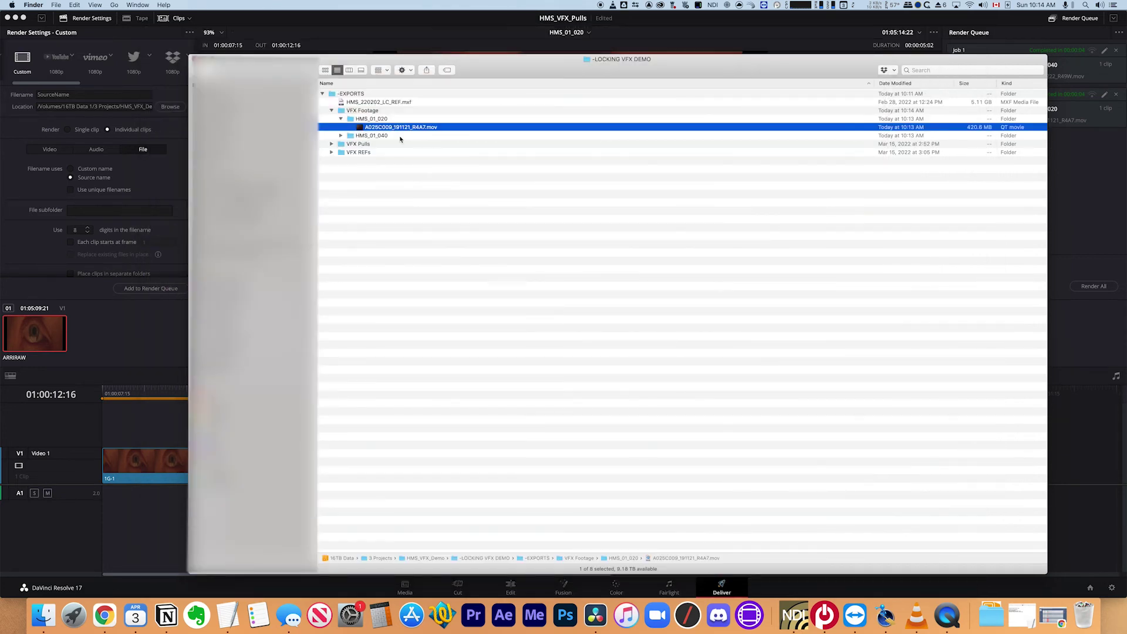
Expand HMS_01_040 and Quick Look the rendered A102C010_201222_R49W.mov.
{"action": "left_click", "coordinate": [340, 135]}
{"action": "left_click", "coordinate": [388, 145]}
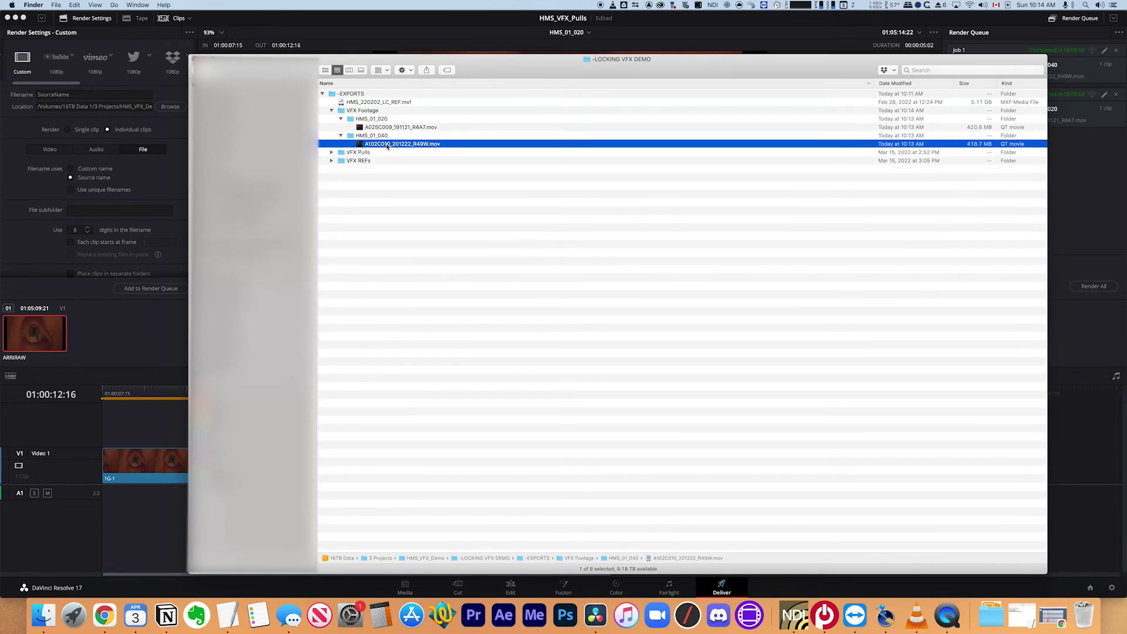
{"action": "key", "text": "space"}
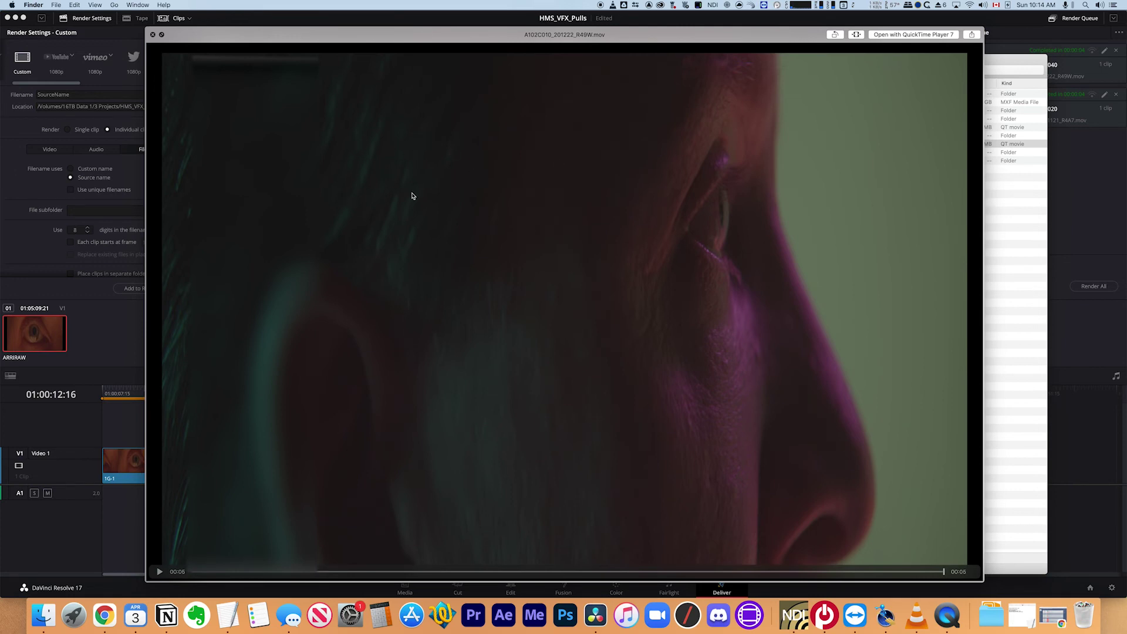
{"action": "key", "text": "space"}
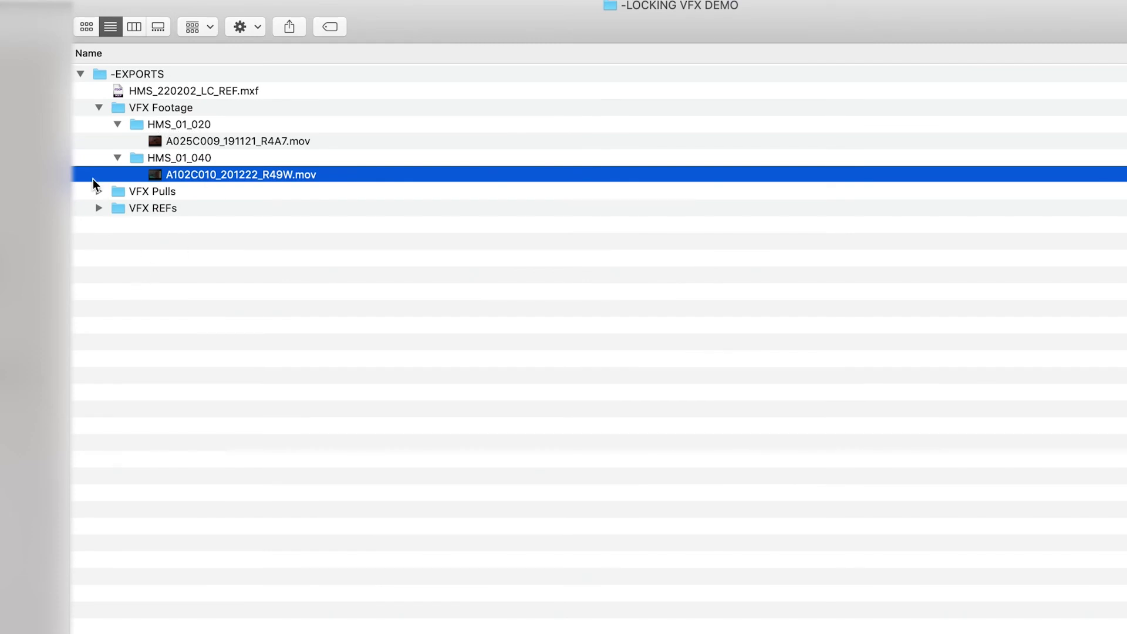
Move HMS_01_040.mp4 from VFX REFs into the HMS_01_040 shot folder.
{"action": "left_click", "coordinate": [100, 209]}
{"action": "left_click", "coordinate": [196, 231]}
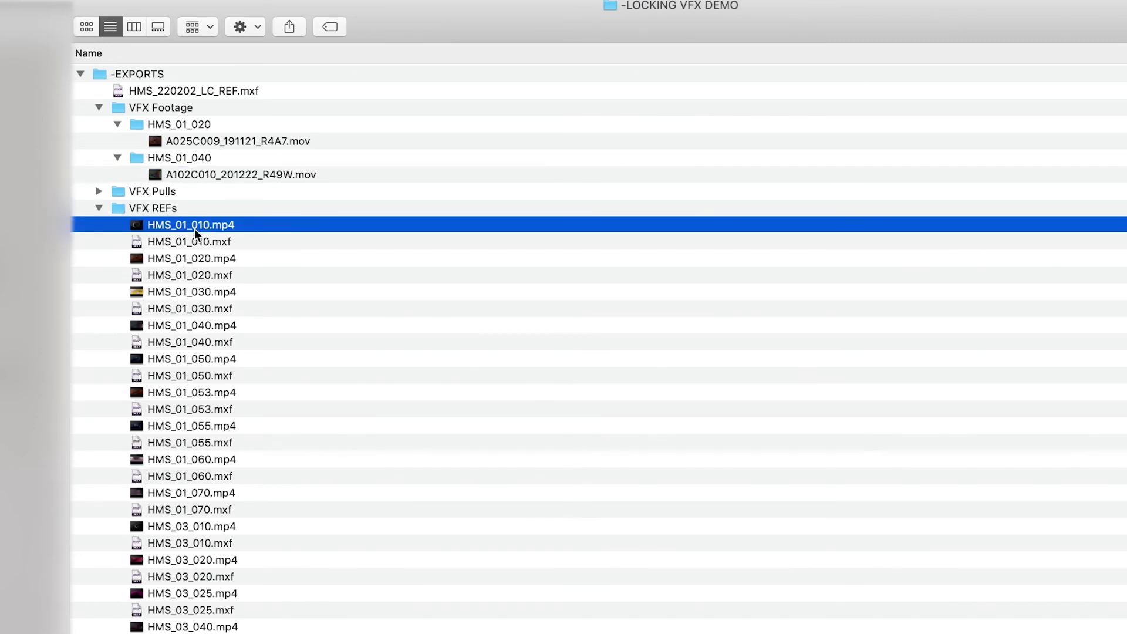
{"action": "left_click", "coordinate": [219, 262]}
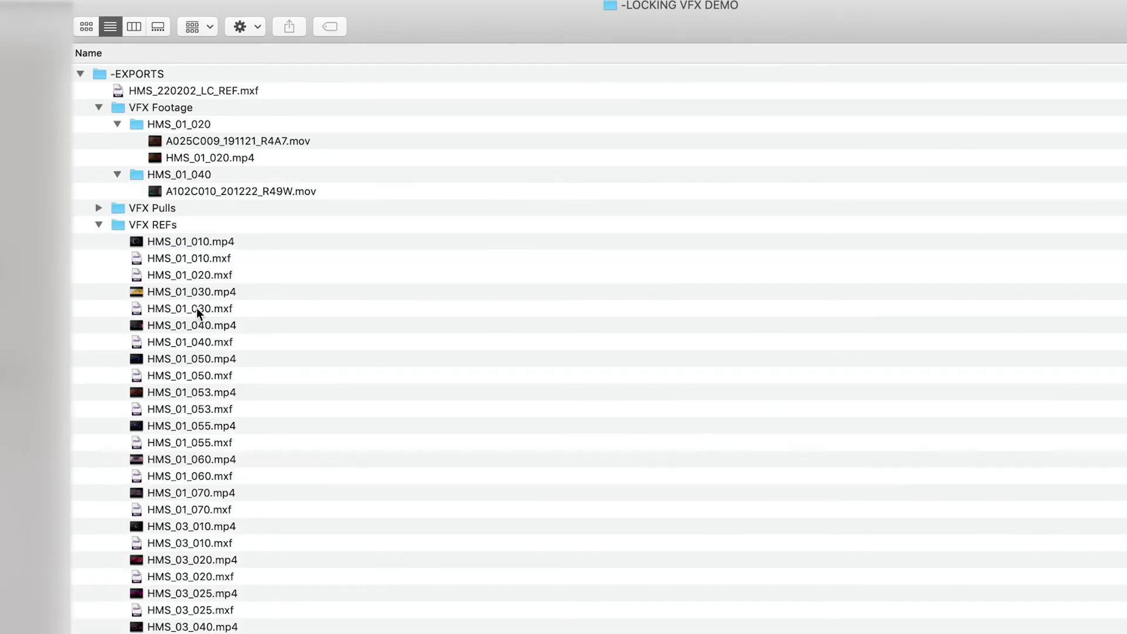
{"action": "left_click", "coordinate": [220, 294]}
{"action": "left_click_drag", "start_coordinate": [202, 325], "coordinate": [211, 186]}
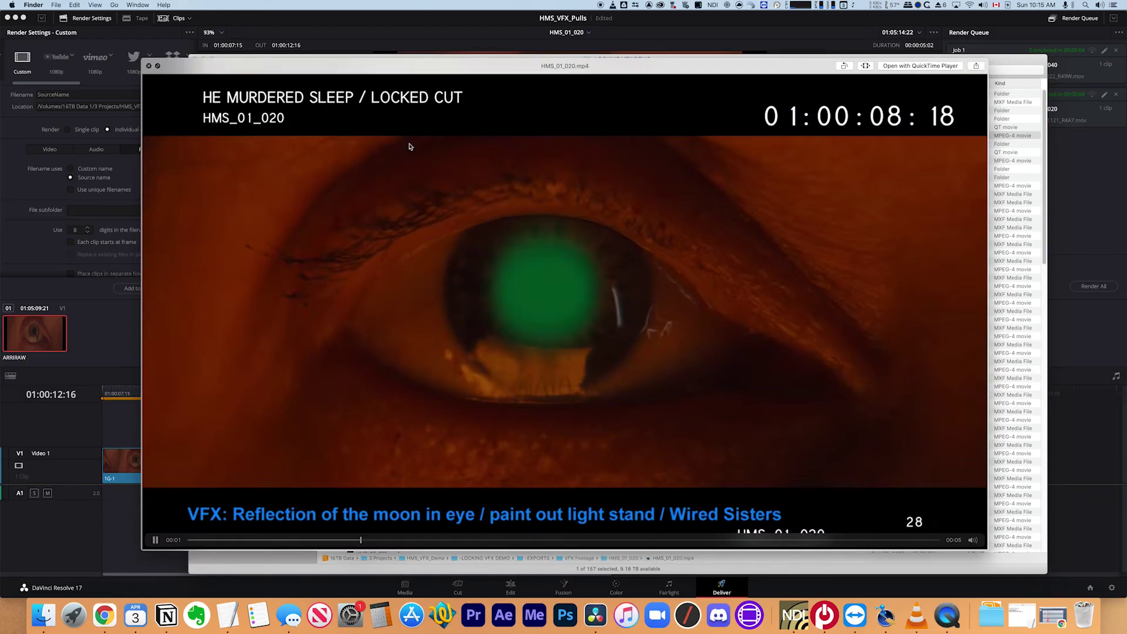
Quick Look the HMS_01_040.mp4 reference movie, then select A102C010_201222_R49W.mov.
{"action": "key", "text": "space"}
{"action": "left_click", "coordinate": [396, 161]}
{"action": "key", "text": "space"}
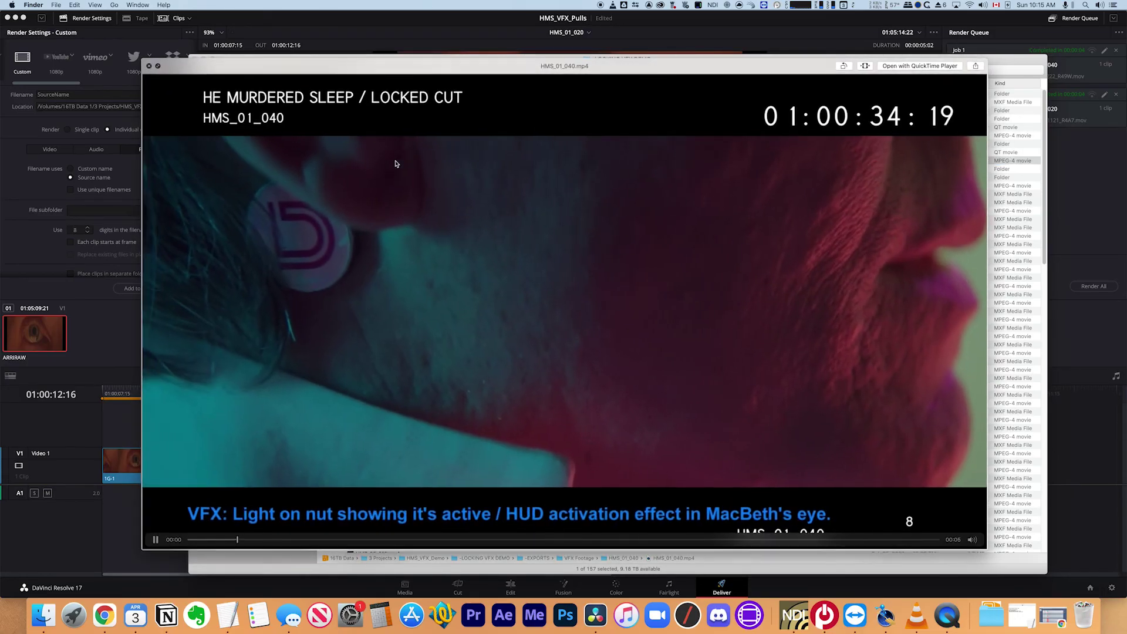
{"action": "key", "text": "space"}
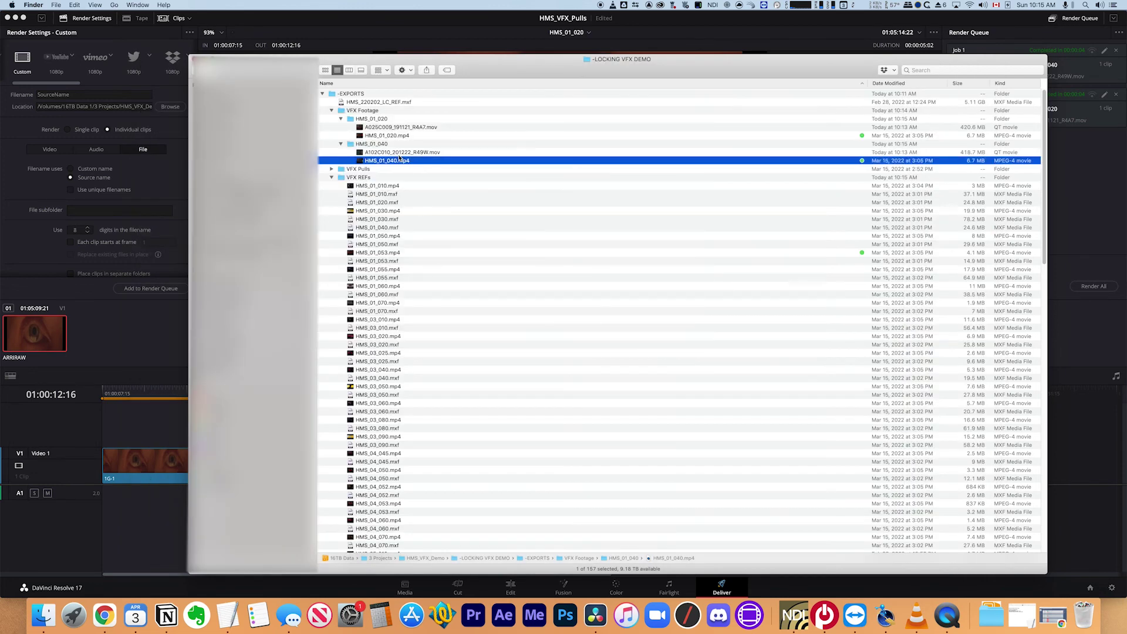
{"action": "left_click", "coordinate": [400, 153]}
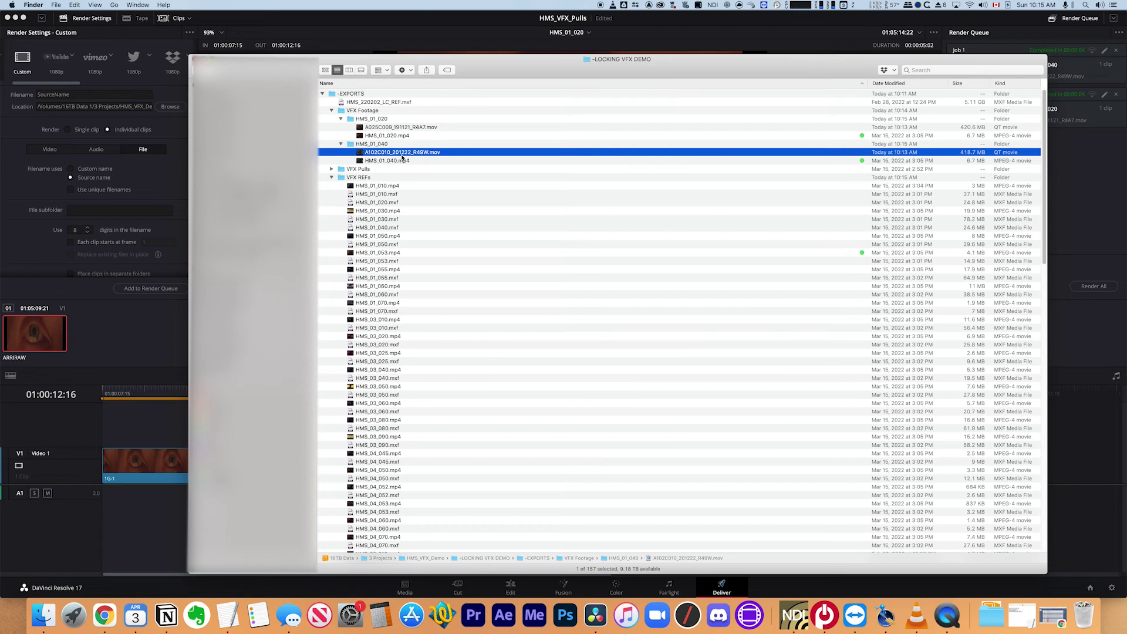
Export the HMS_01_020 timeline's edit index as HMS_01_020.csv into the HMS_01_020 folder.
{"action": "key", "text": "super+Tab"}
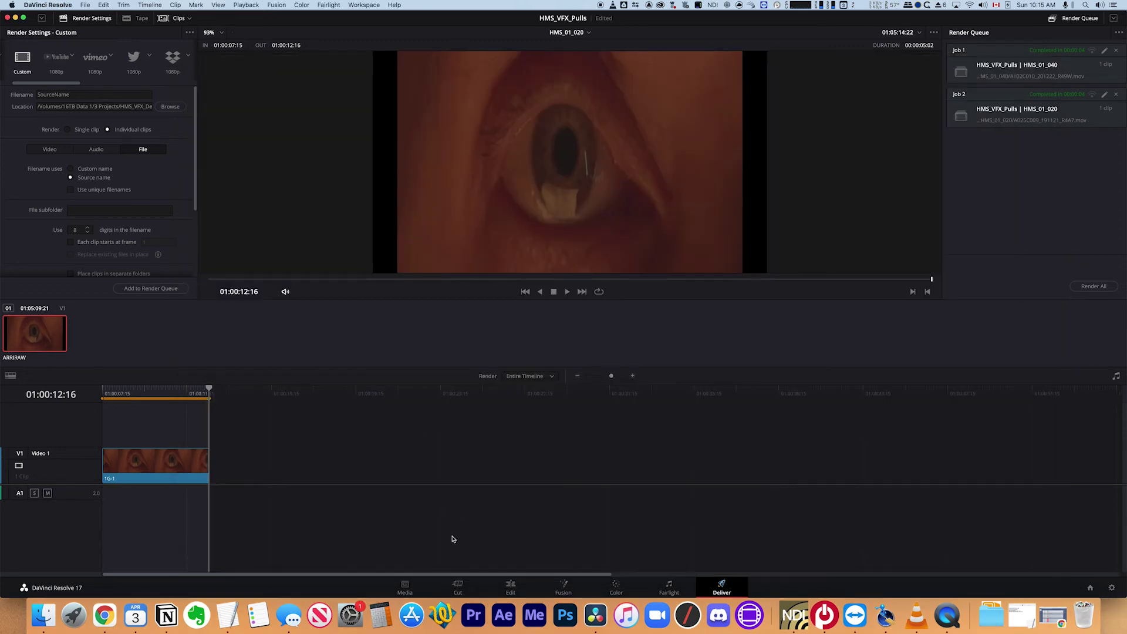
{"action": "left_click", "coordinate": [521, 589]}
{"action": "right_click", "coordinate": [96, 54]}
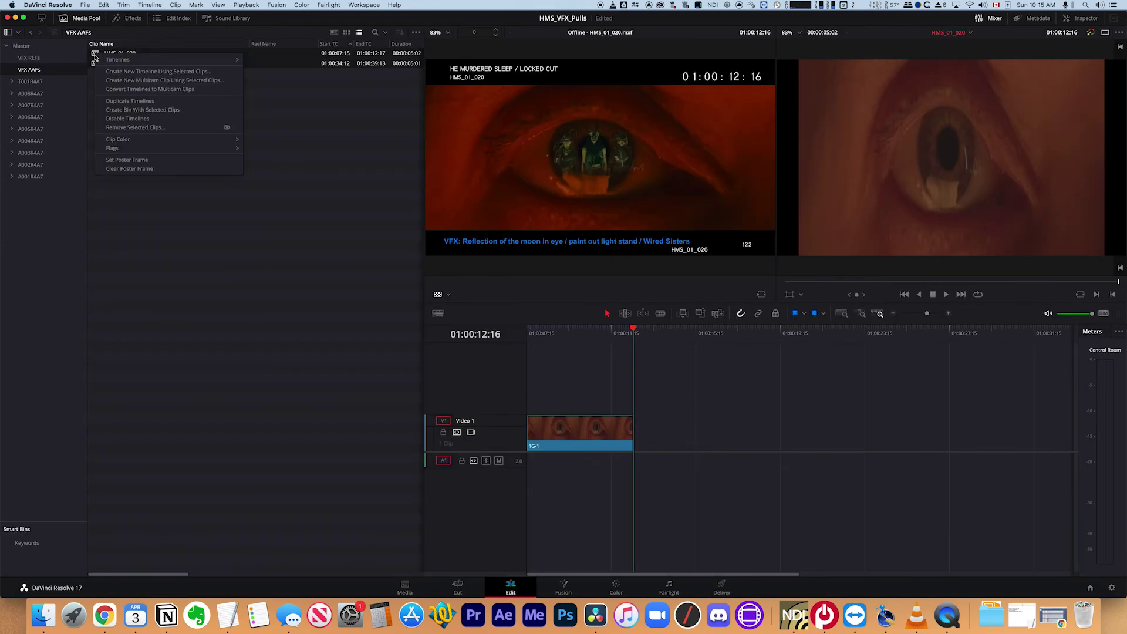
{"action": "mouse_move", "coordinate": [108, 59]}
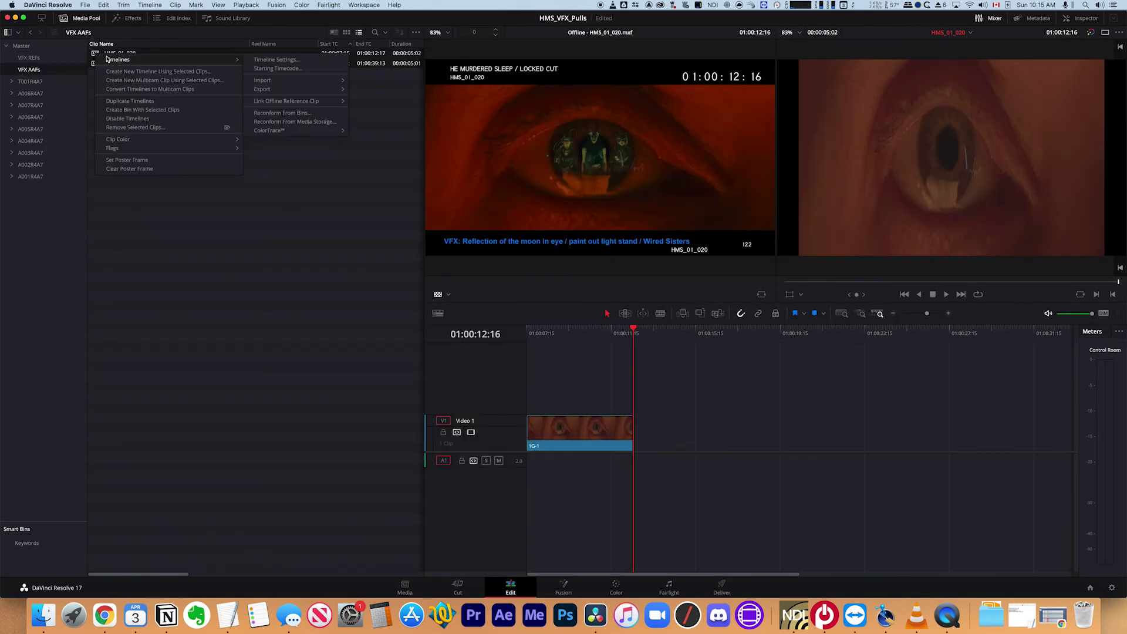
{"action": "mouse_move", "coordinate": [270, 94]}
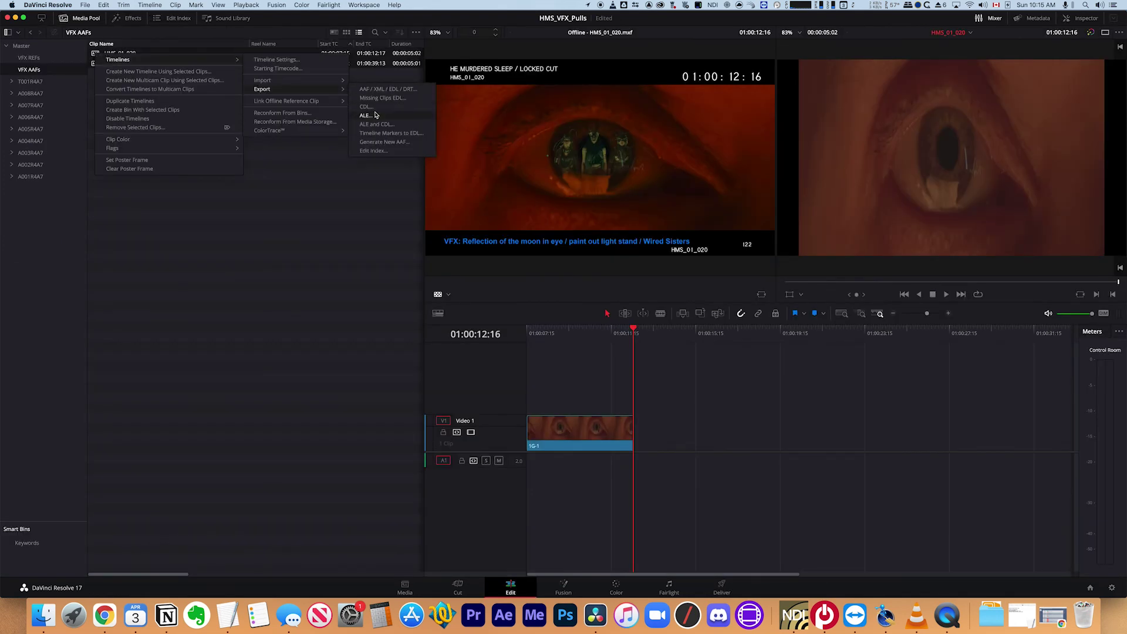
{"action": "left_click", "coordinate": [373, 150]}
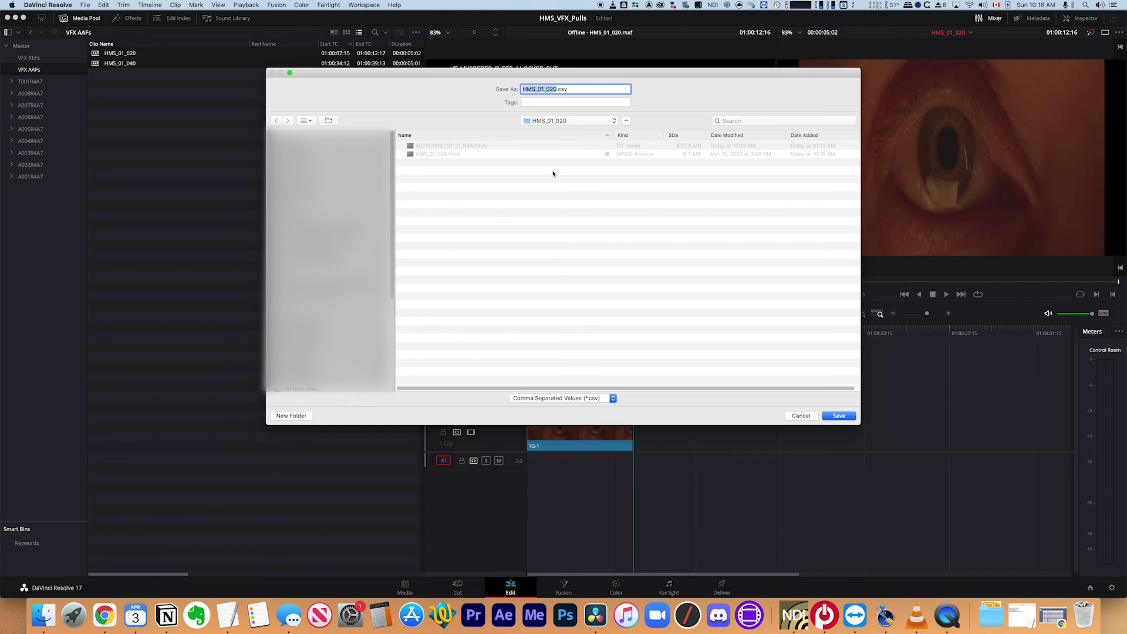
{"action": "key", "text": "Return"}
In Finder, Quick Look HMS_01_020.csv to check its edit index table.
{"action": "key", "text": "super+Tab"}
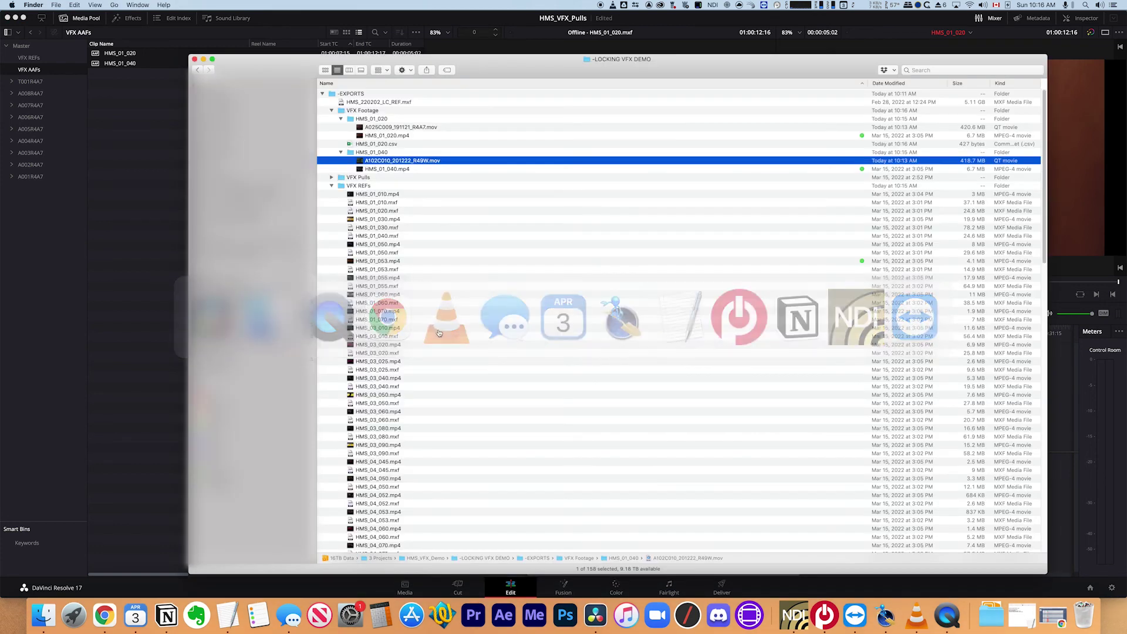
{"action": "left_click", "coordinate": [446, 201]}
{"action": "left_click", "coordinate": [391, 144]}
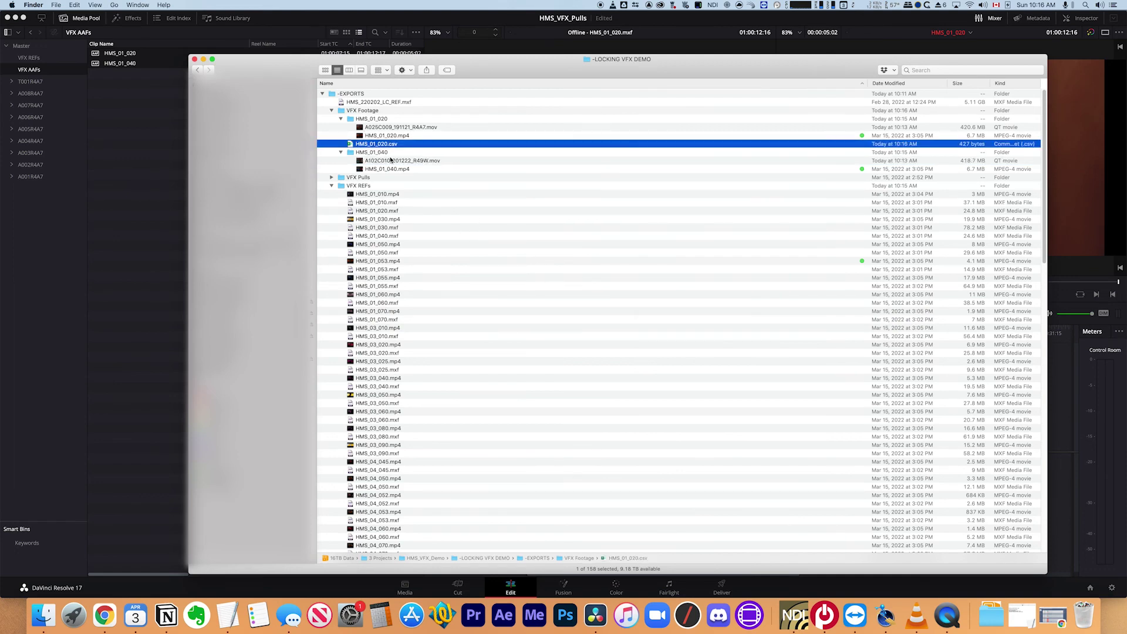
{"action": "key", "text": "space"}
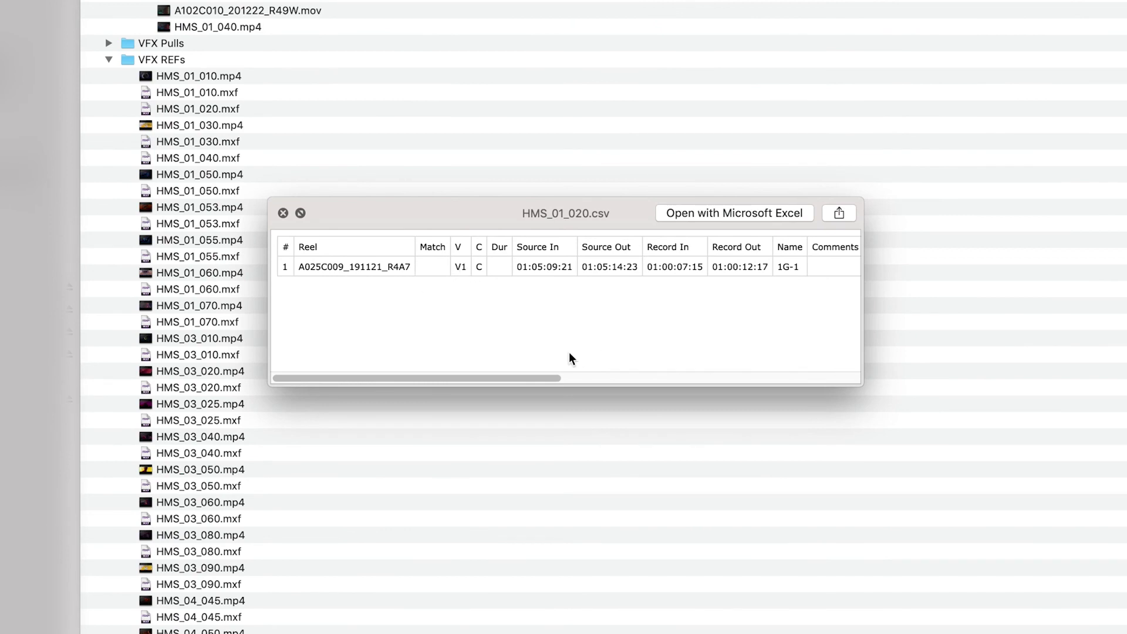
{"action": "left_click_drag", "start_coordinate": [553, 378], "coordinate": [581, 383]}
Export the HMS_01_040 timeline's edit index as CSV into the HMS_01_040 folder.
{"action": "key", "text": "space"}
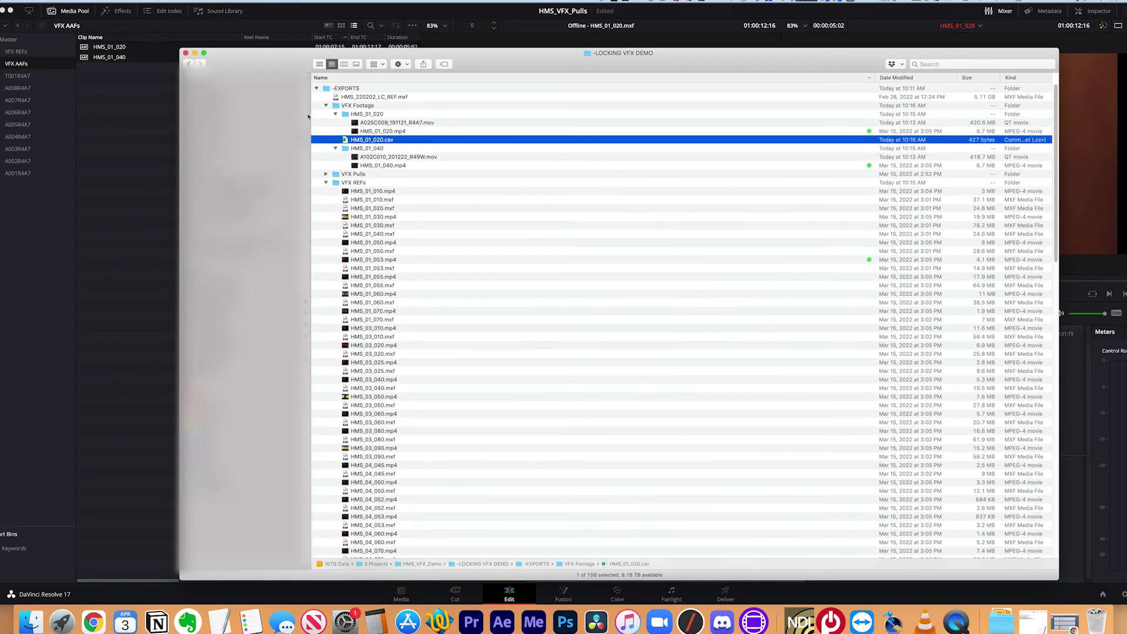
{"action": "left_click", "coordinate": [360, 113]}
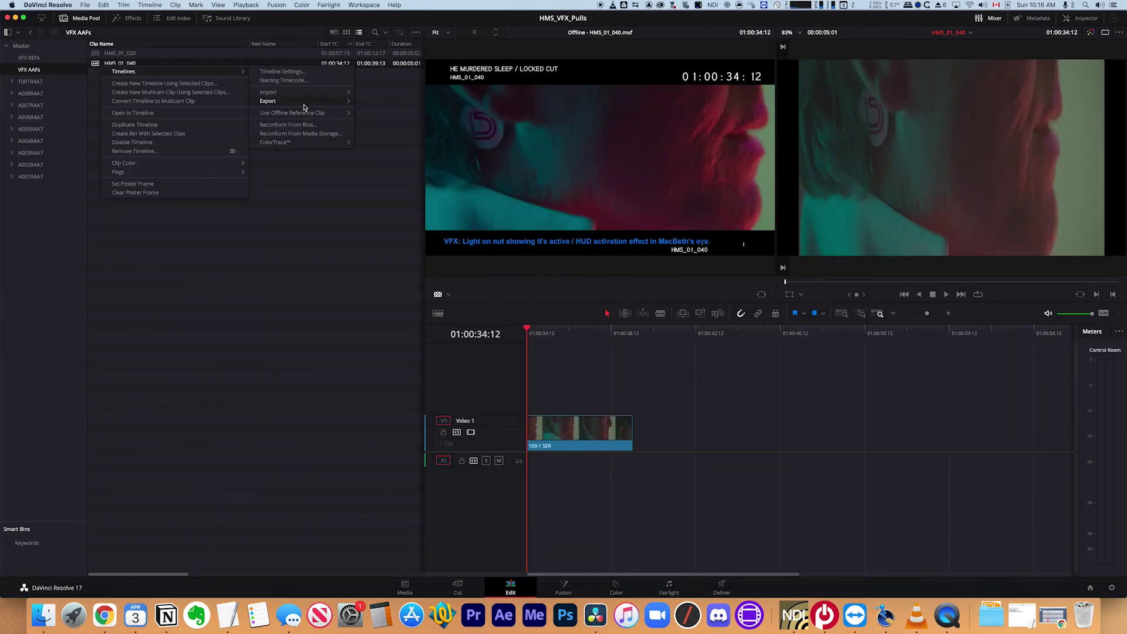
{"action": "left_click", "coordinate": [434, 153]}
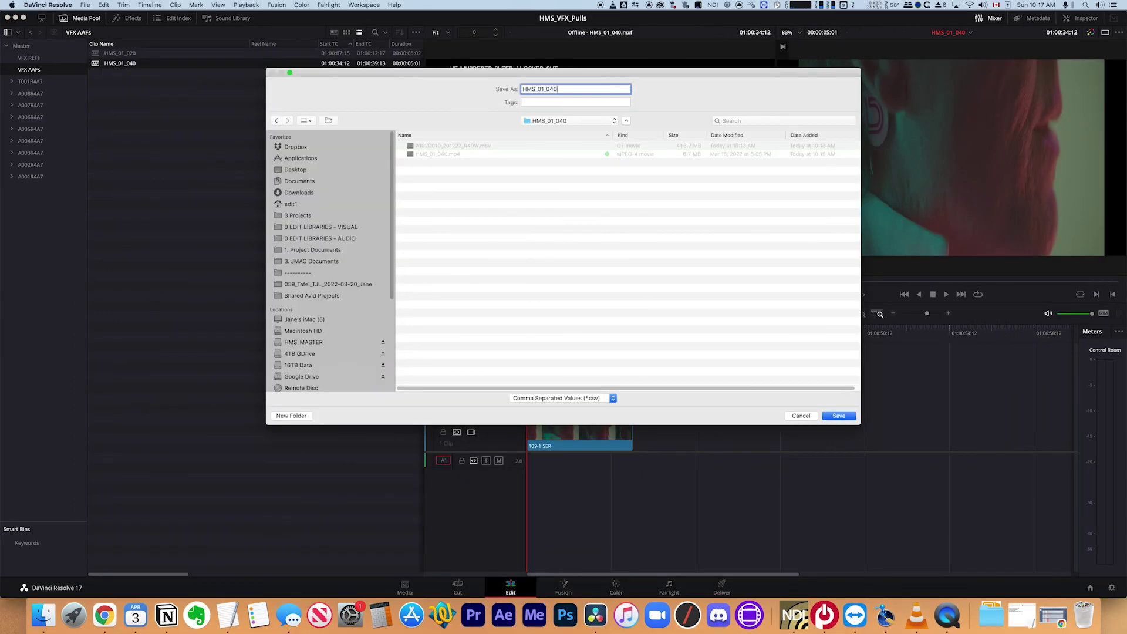
{"action": "key", "text": "Return"}
In Finder, Quick Look HMS_01_040.csv and review its columns.
{"action": "key", "text": "super+Tab"}
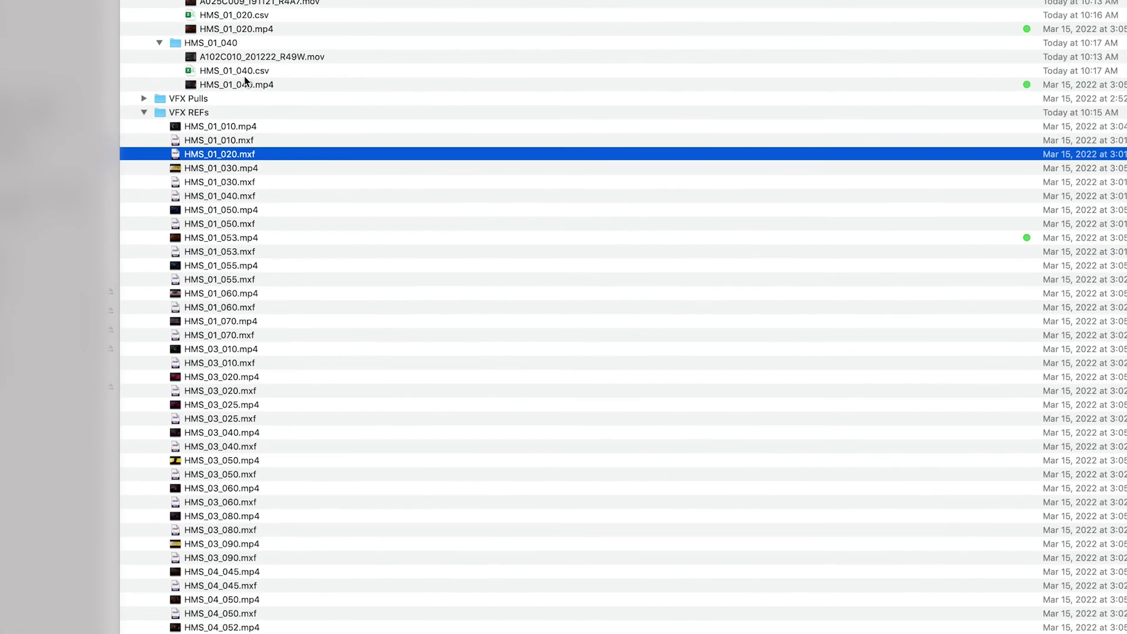
{"action": "left_click", "coordinate": [244, 76]}
{"action": "key", "text": "space"}
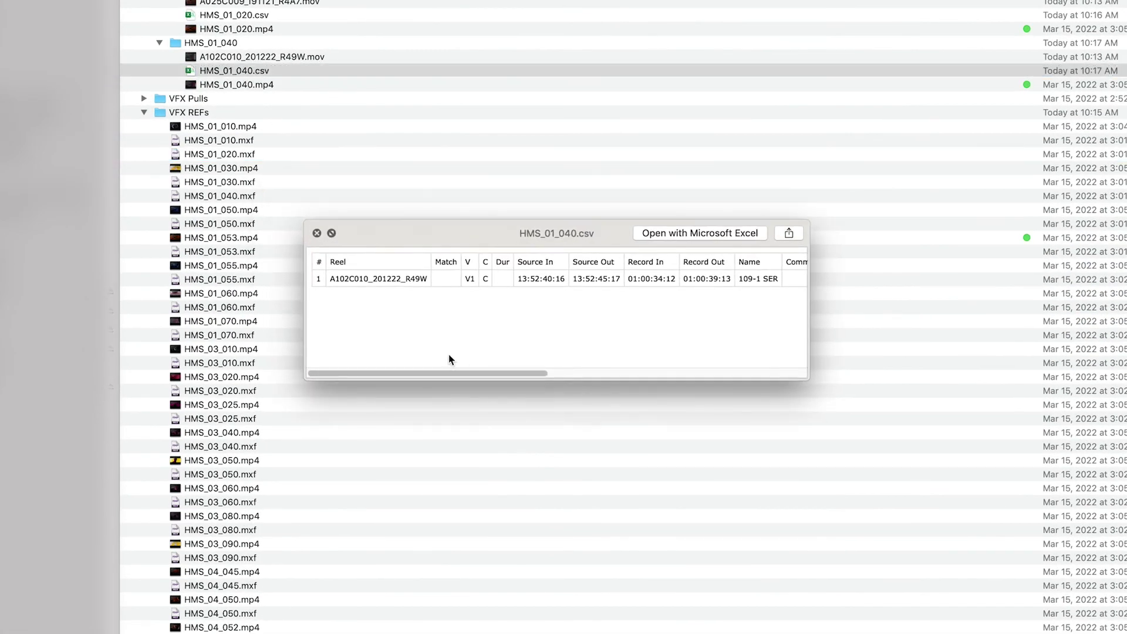
{"action": "left_click_drag", "start_coordinate": [505, 375], "coordinate": [879, 373]}
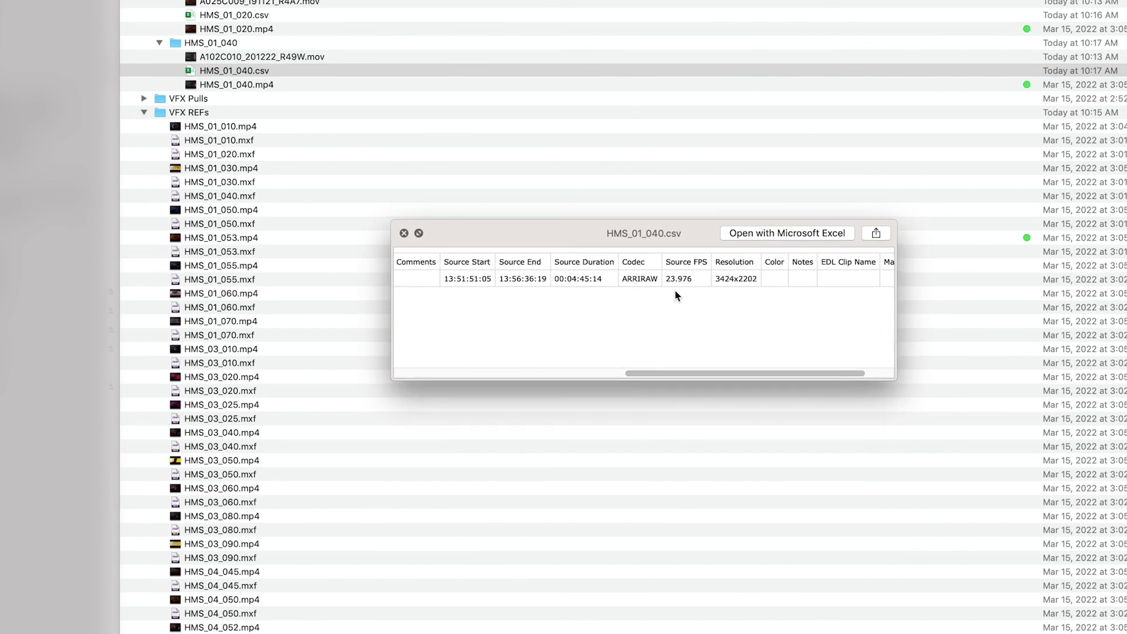
{"action": "mouse_move", "coordinate": [768, 373]}
{"action": "left_mouse_down"}
{"action": "mouse_move", "coordinate": [782, 370]}
{"action": "mouse_move", "coordinate": [759, 370]}
{"action": "left_mouse_up"}
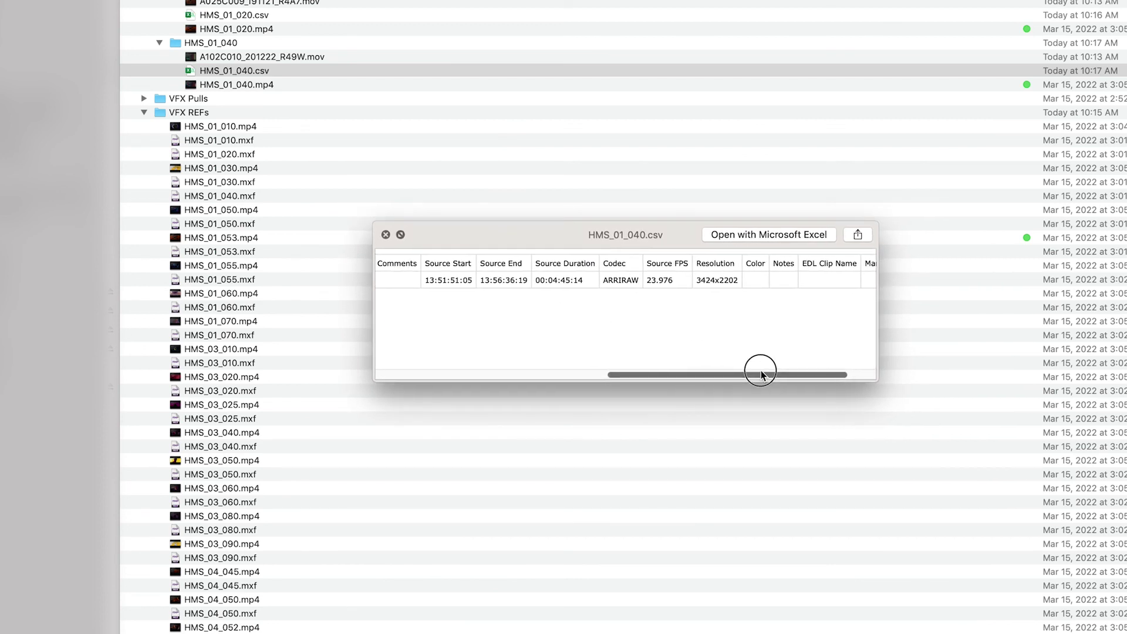
{"action": "key", "text": "space"}
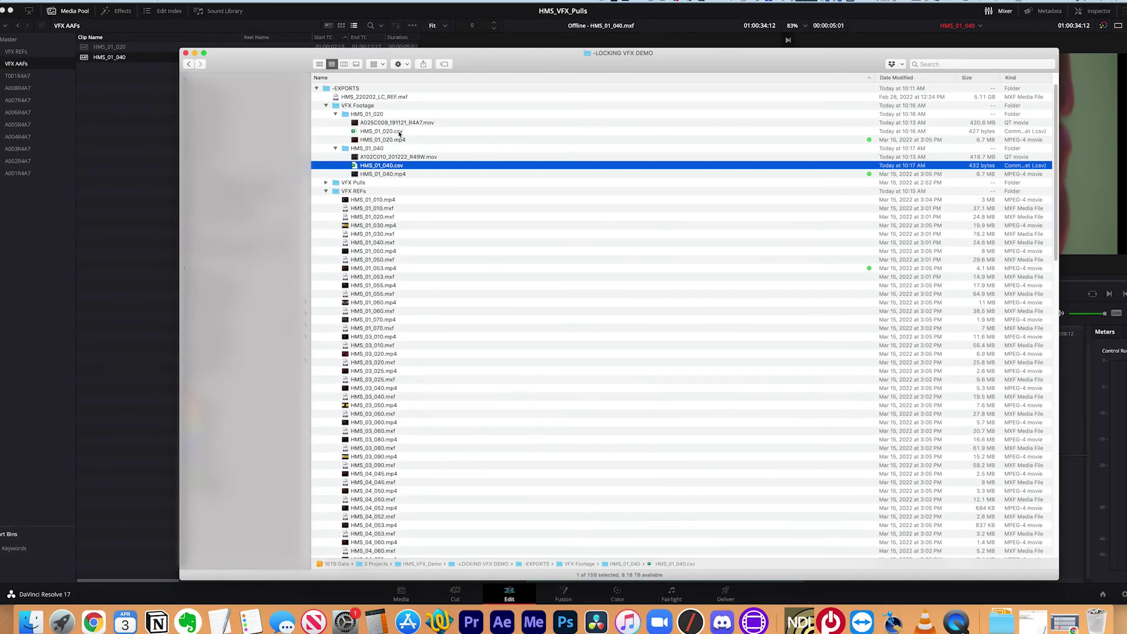
Open VFX Footage, inspect the HMS_01_020 and HMS_01_040 shot folders, then go back.
{"action": "double_click", "coordinate": [326, 106]}
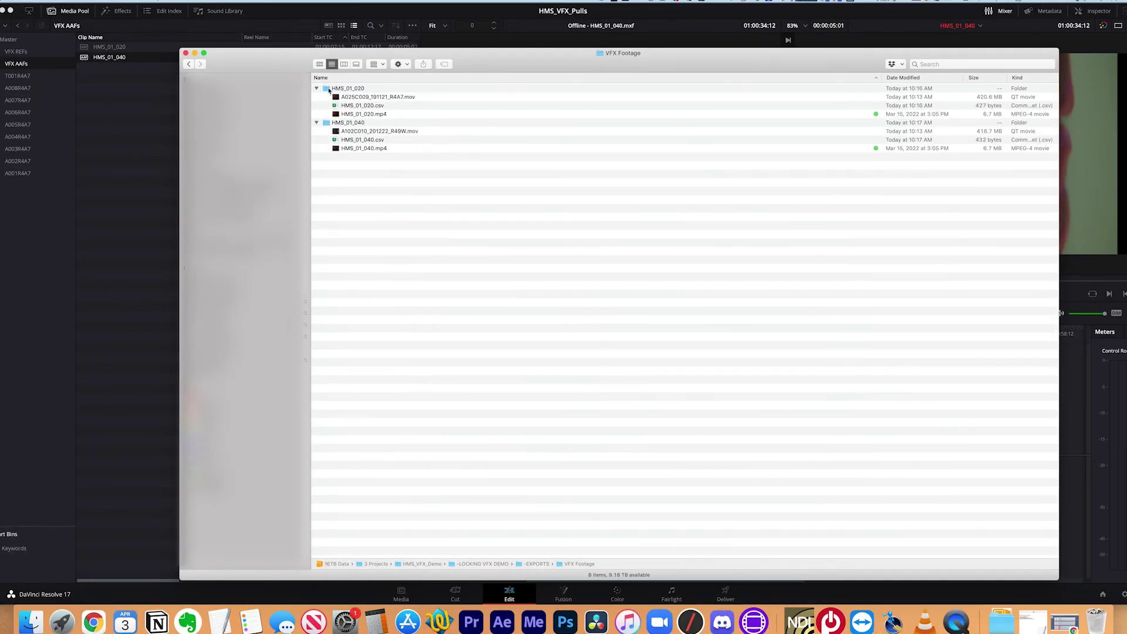
{"action": "left_click", "coordinate": [342, 90]}
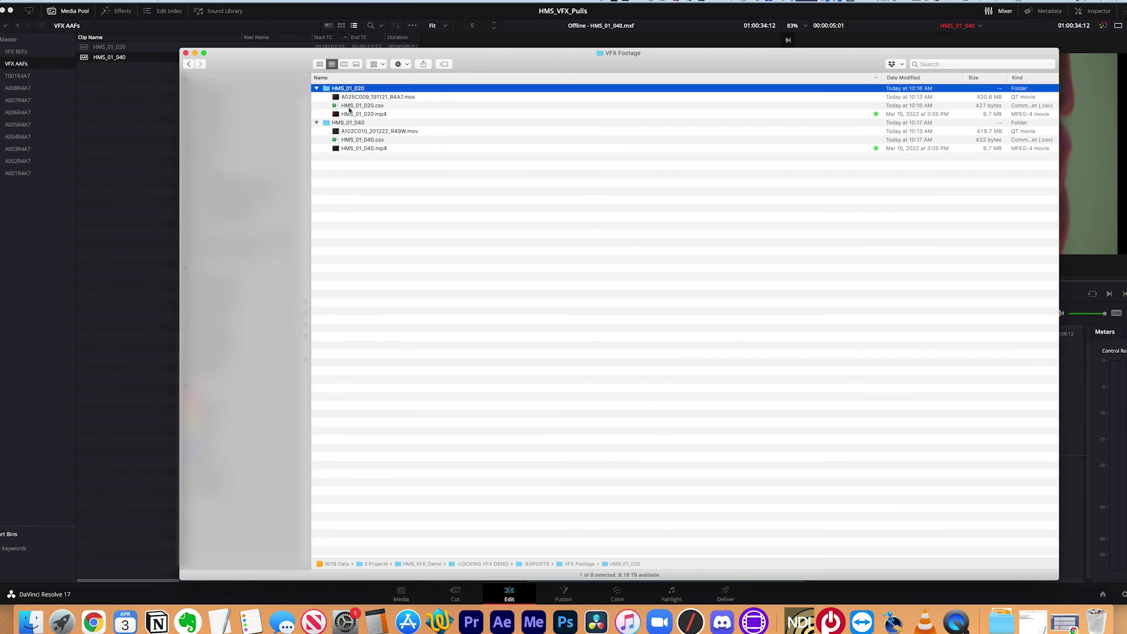
{"action": "left_click", "coordinate": [356, 123]}
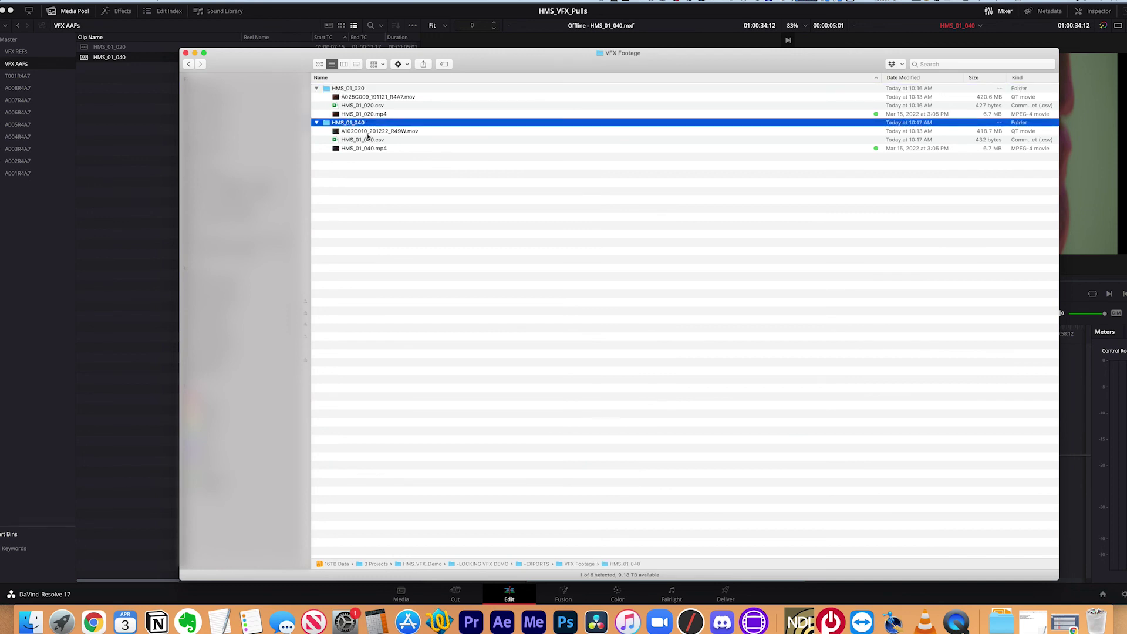
{"action": "left_click", "coordinate": [189, 64]}
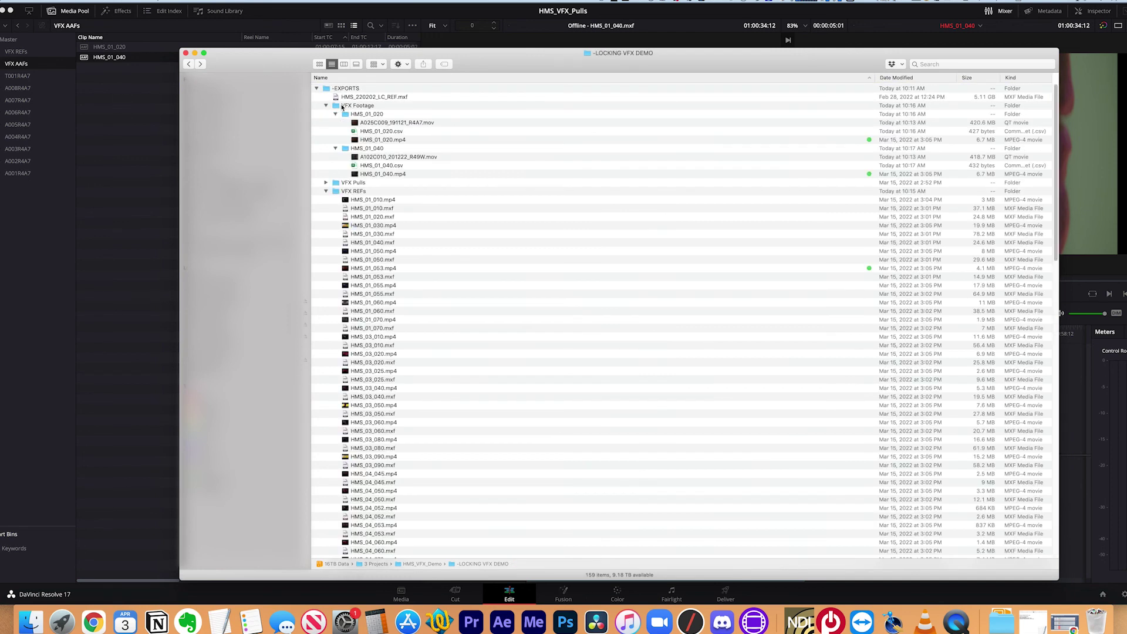
Expand and collapse VFX Pulls, then collapse VFX REFs, leaving the shot folders open.
{"action": "left_click", "coordinate": [326, 183]}
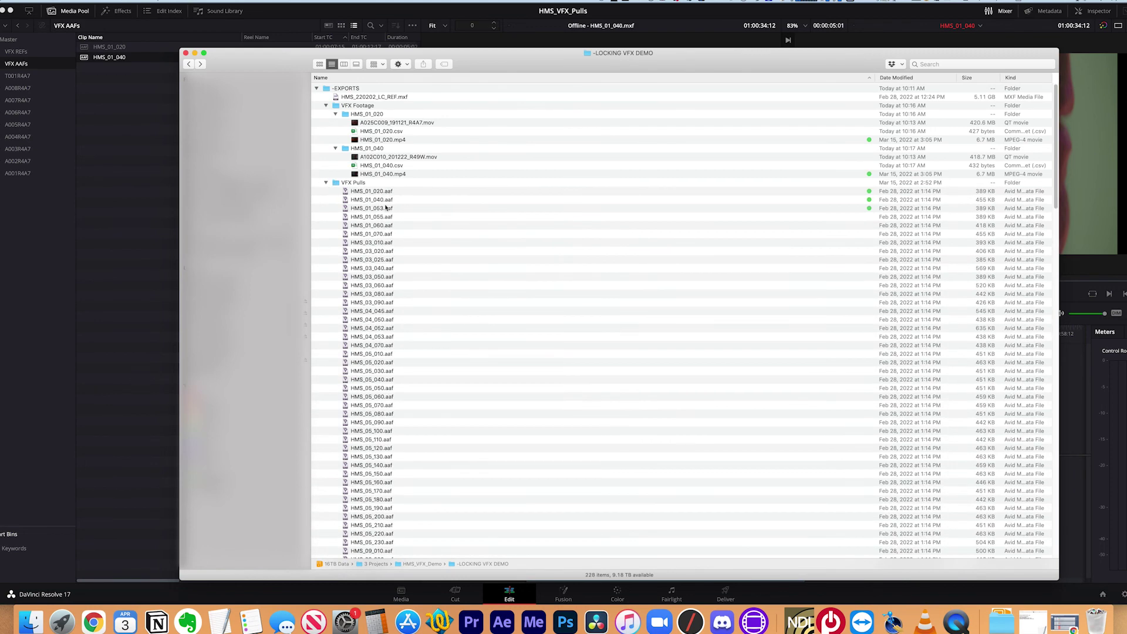
{"action": "scroll", "coordinate": [399, 245], "scroll_direction": "down", "scroll_amount": 10}
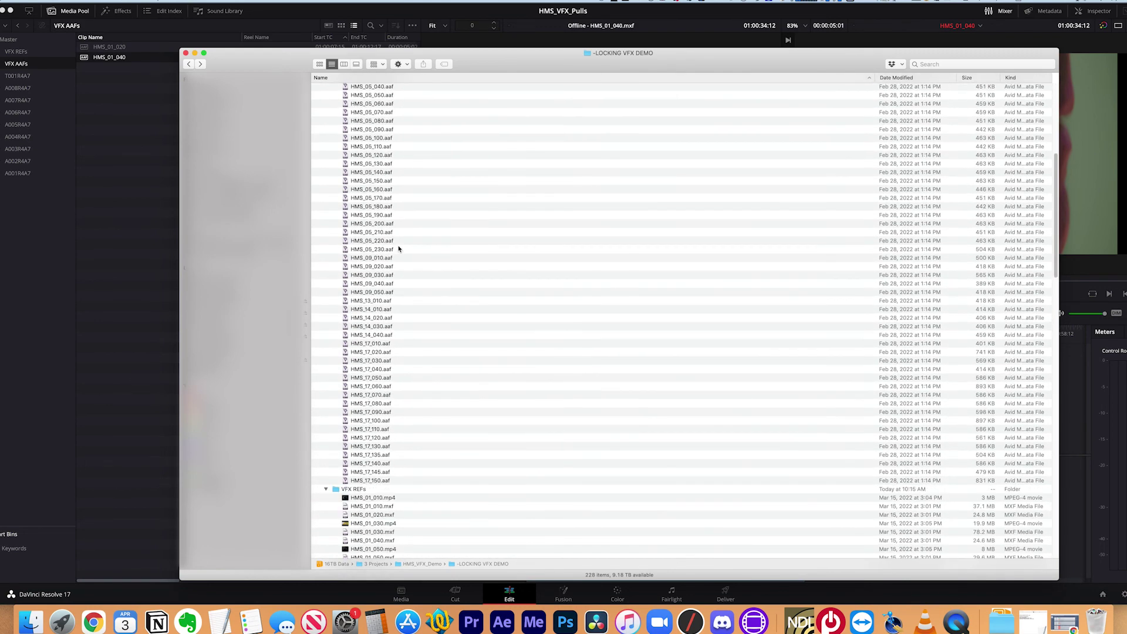
{"action": "scroll", "coordinate": [399, 249], "scroll_direction": "up", "scroll_amount": 5}
{"action": "scroll", "coordinate": [399, 249], "scroll_direction": "up", "scroll_amount": 5}
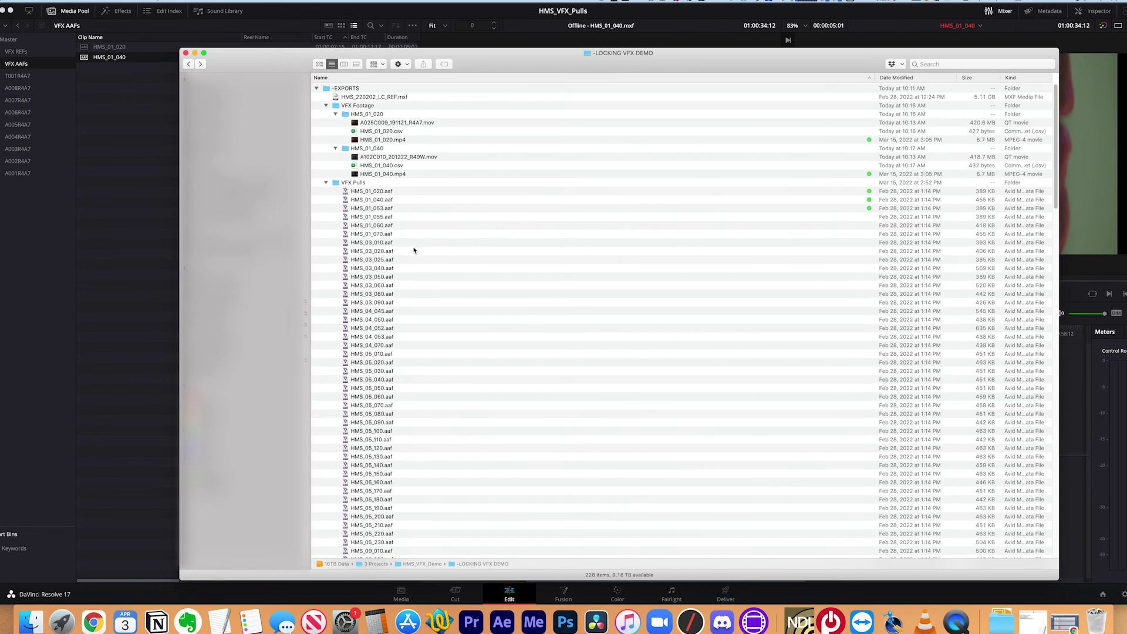
{"action": "left_click", "coordinate": [367, 113]}
{"action": "left_click", "coordinate": [325, 182]}
{"action": "left_click", "coordinate": [326, 191]}
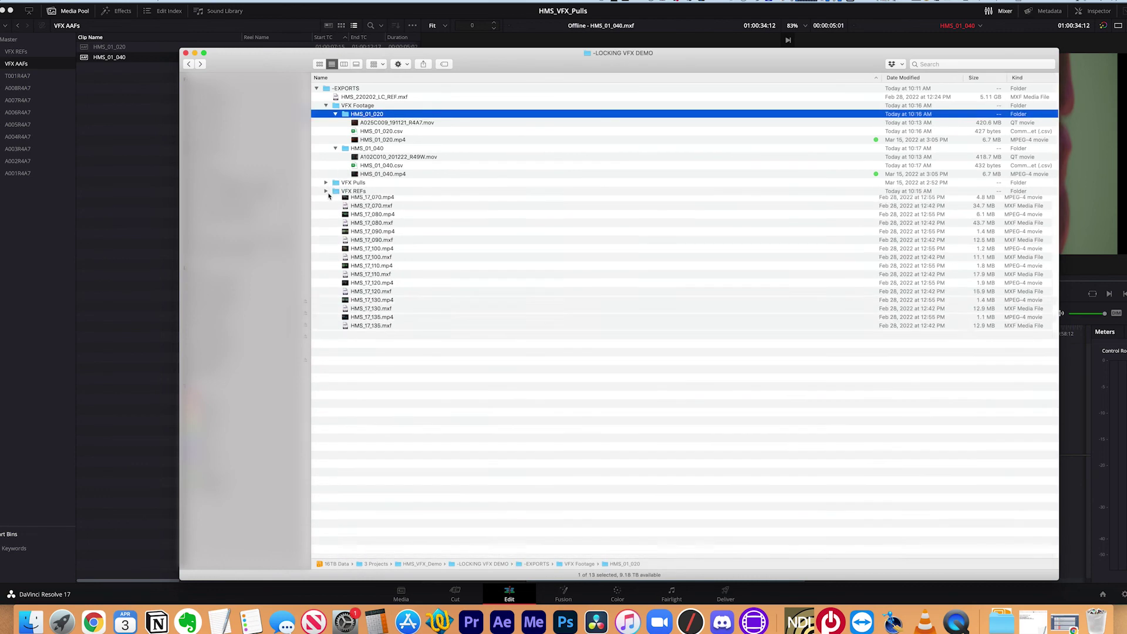
{"action": "left_click", "coordinate": [363, 149]}
{"action": "left_click", "coordinate": [367, 114]}
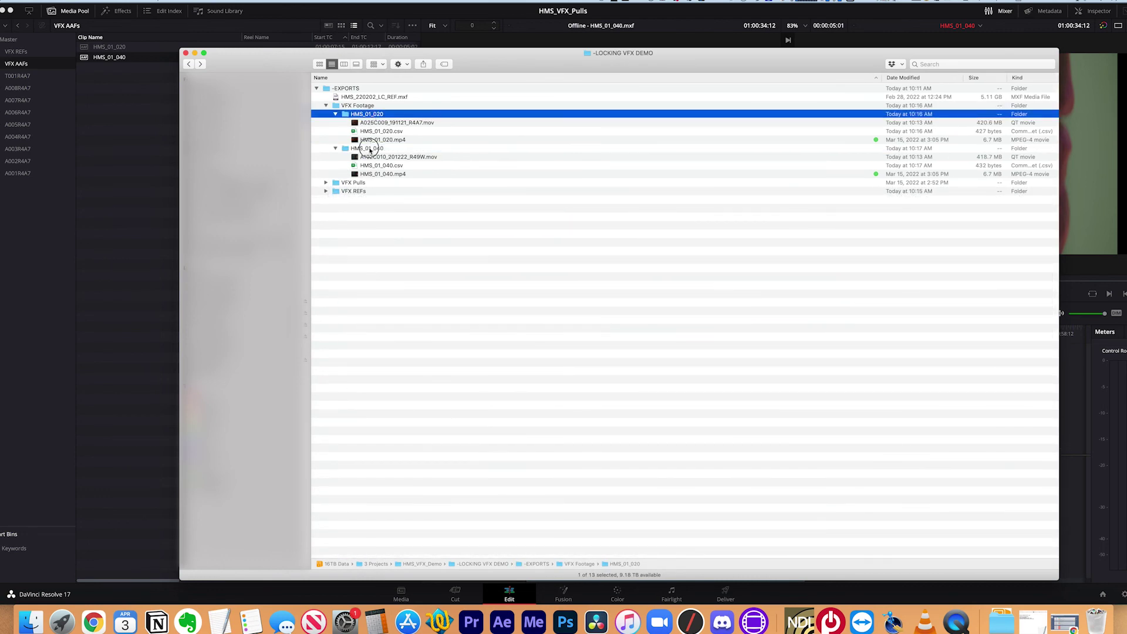
{"action": "left_click", "coordinate": [364, 148]}
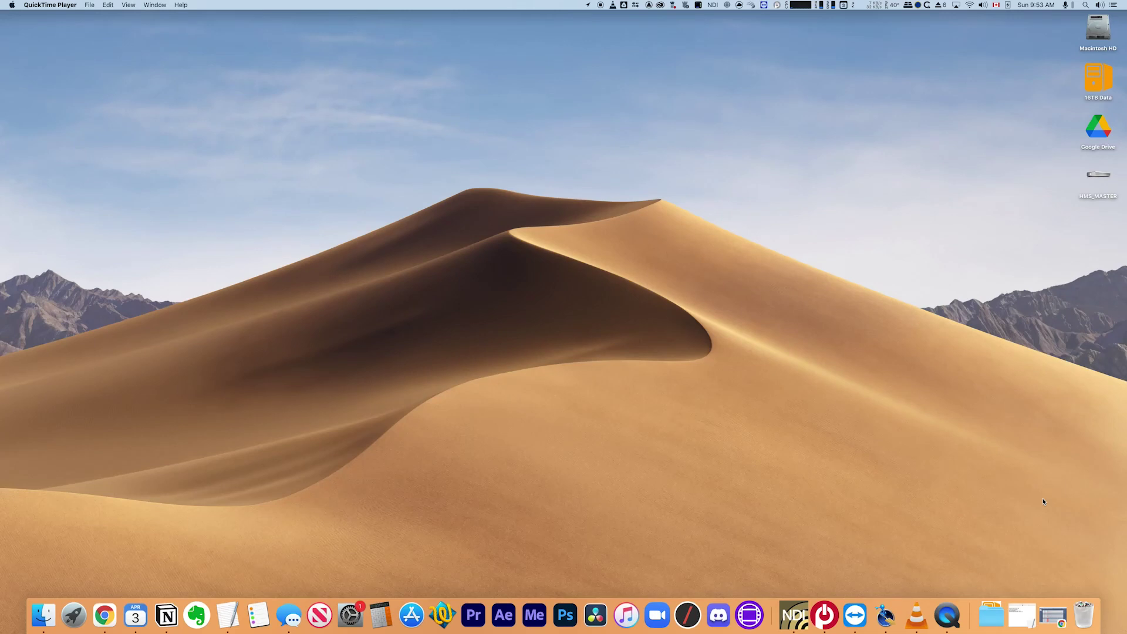